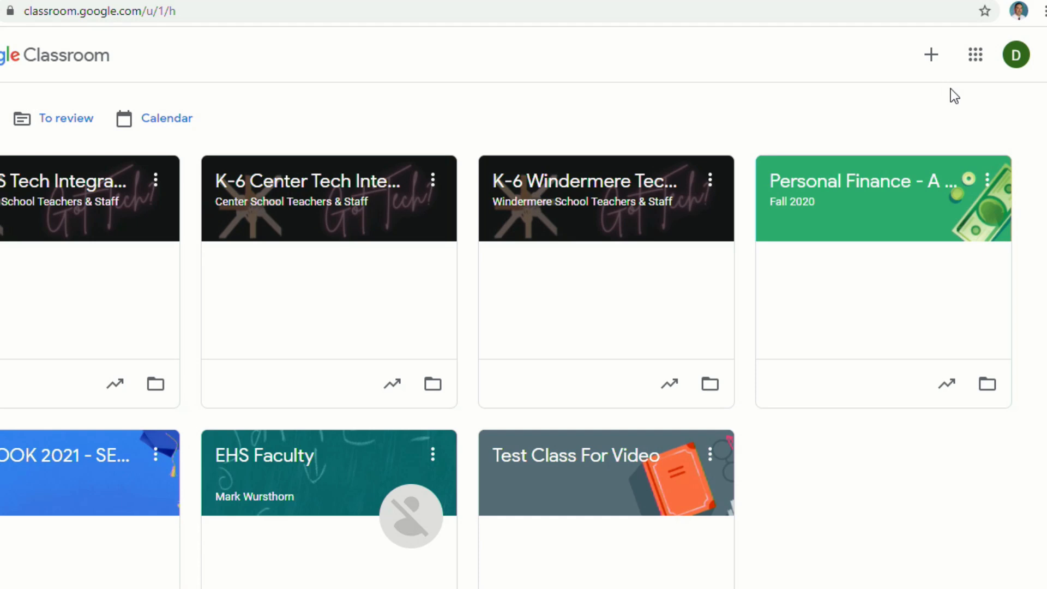
Glance at the Google apps list, then start and cancel a new class
left_click(976, 56)
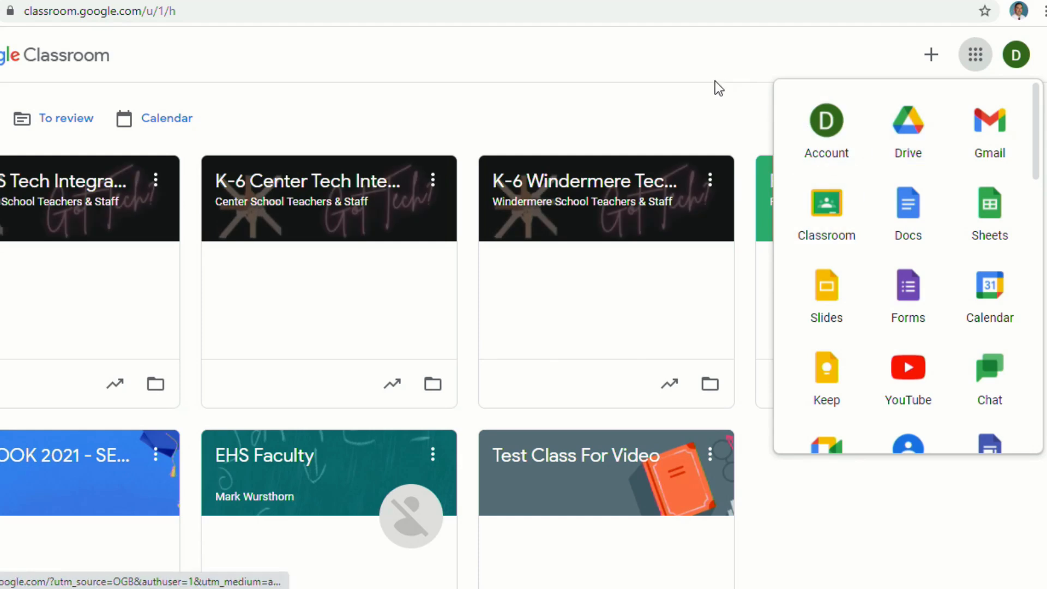
left_click(676, 73)
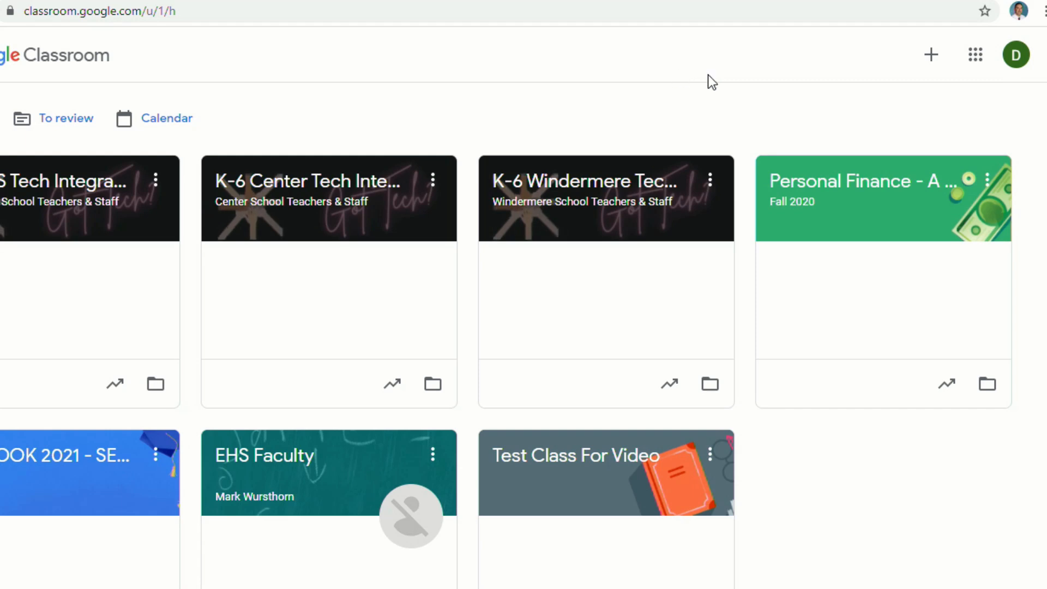
left_click(930, 70)
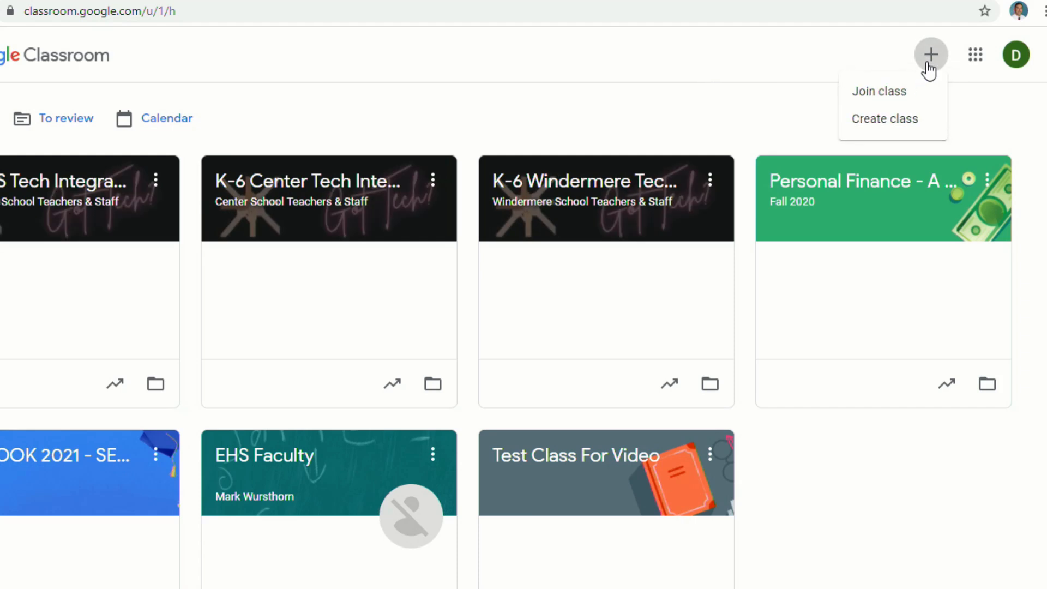
left_click(892, 121)
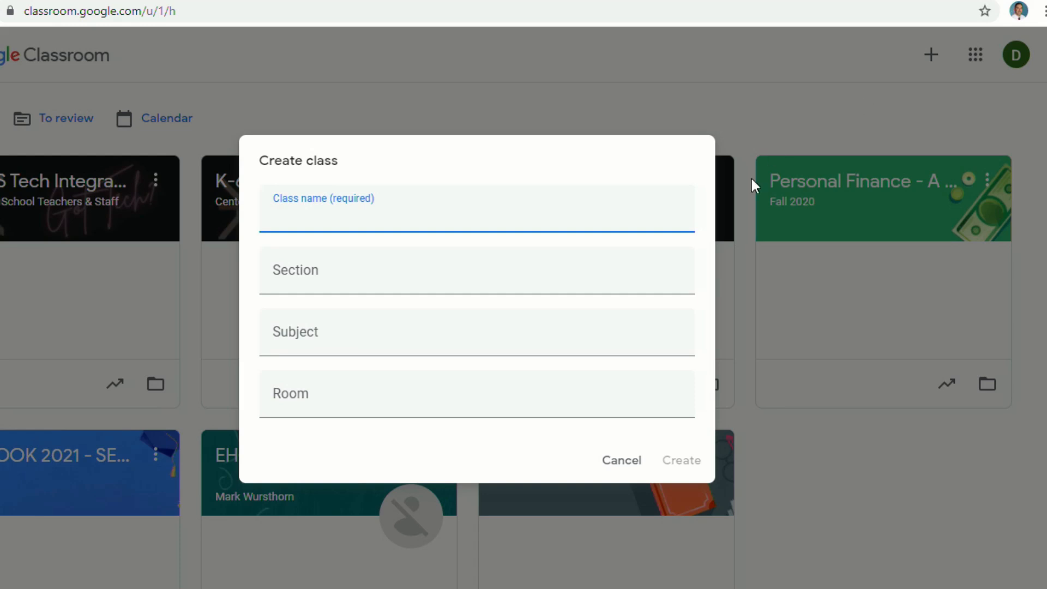
left_click(622, 461)
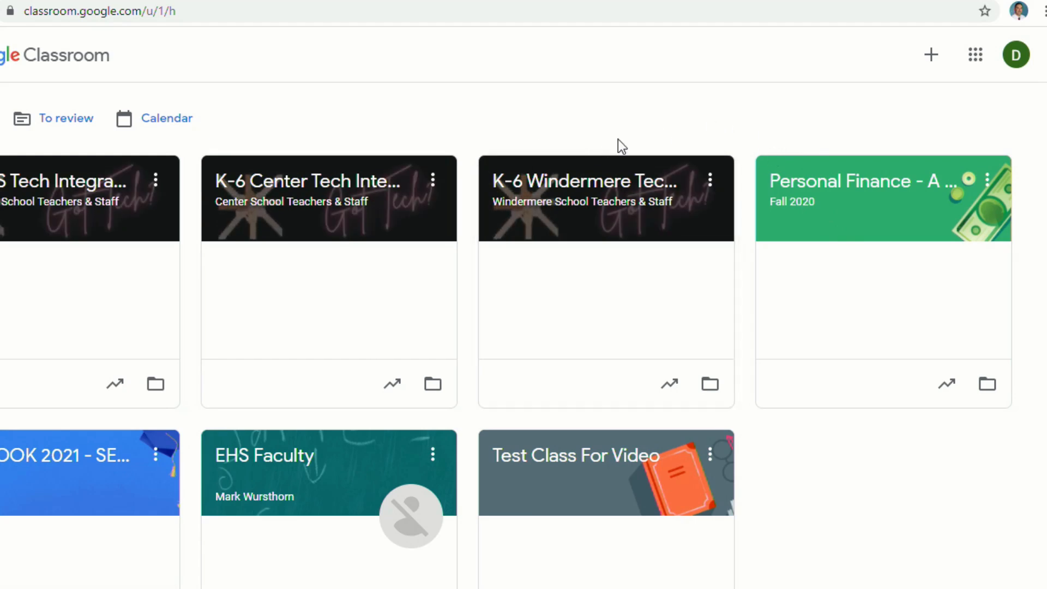
Create a class named 'Tutorial' with section and subject left blank
left_click(928, 52)
left_click(883, 124)
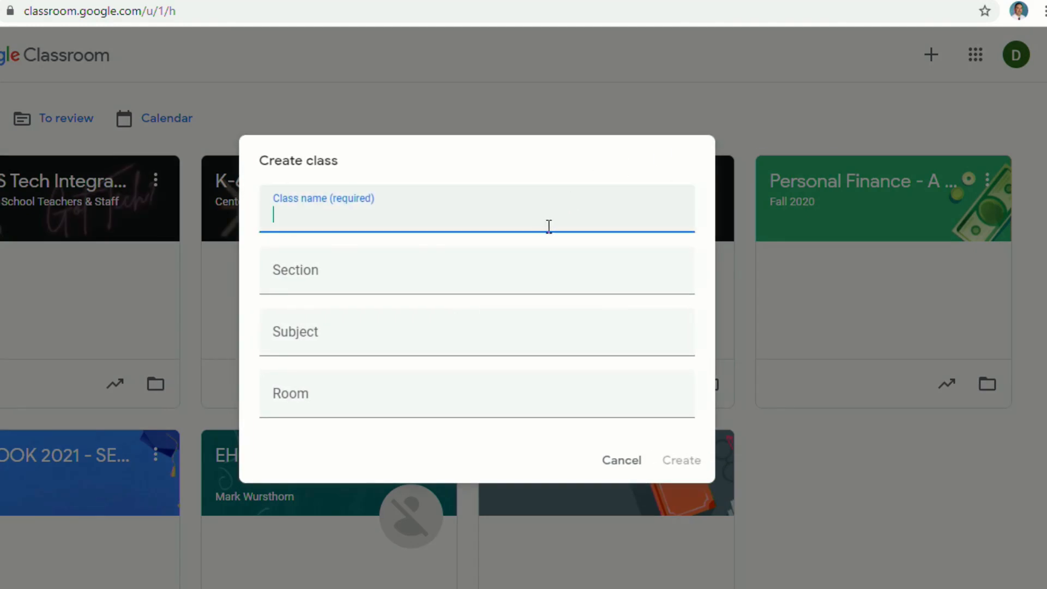
type("Tutorial")
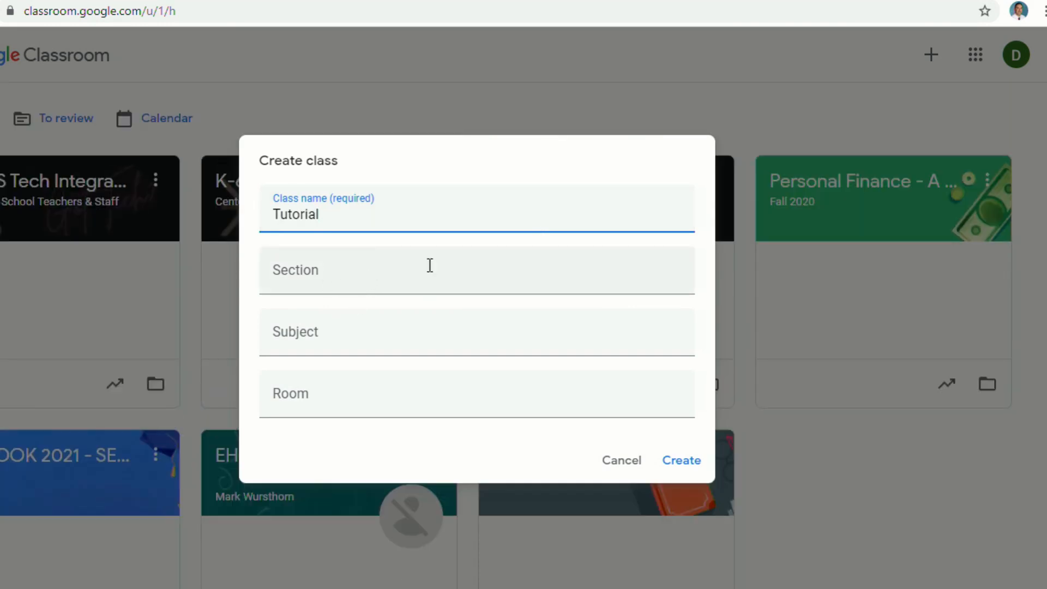
left_click(339, 284)
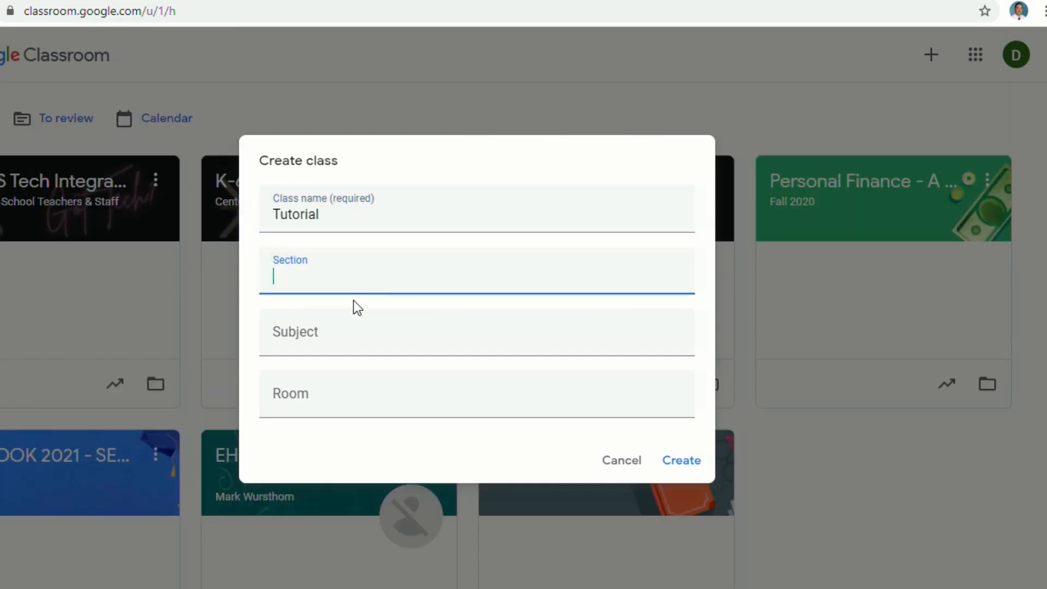
left_click(354, 336)
left_click(678, 461)
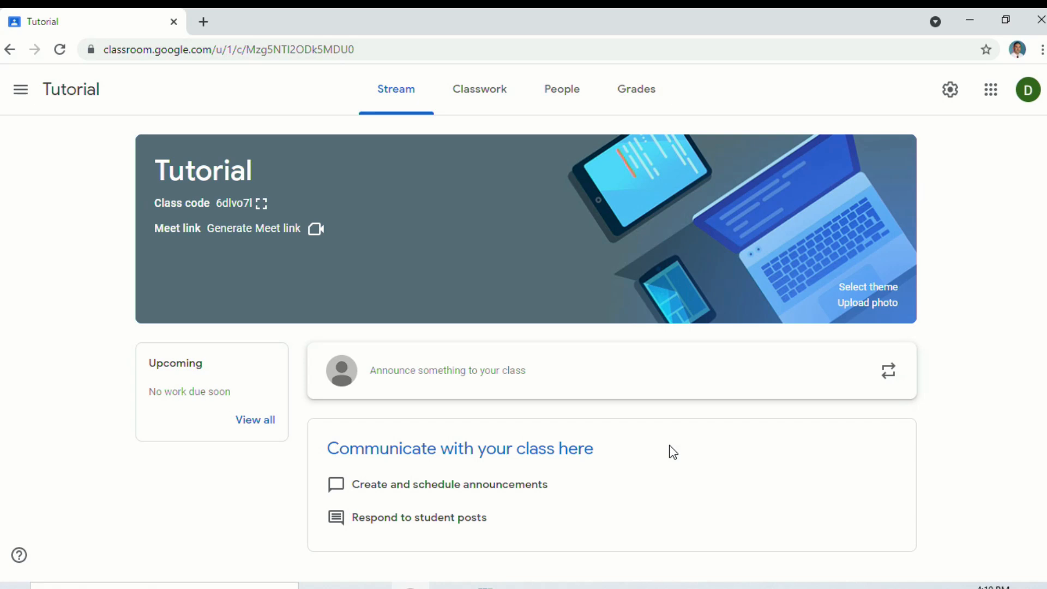
left_click(22, 93)
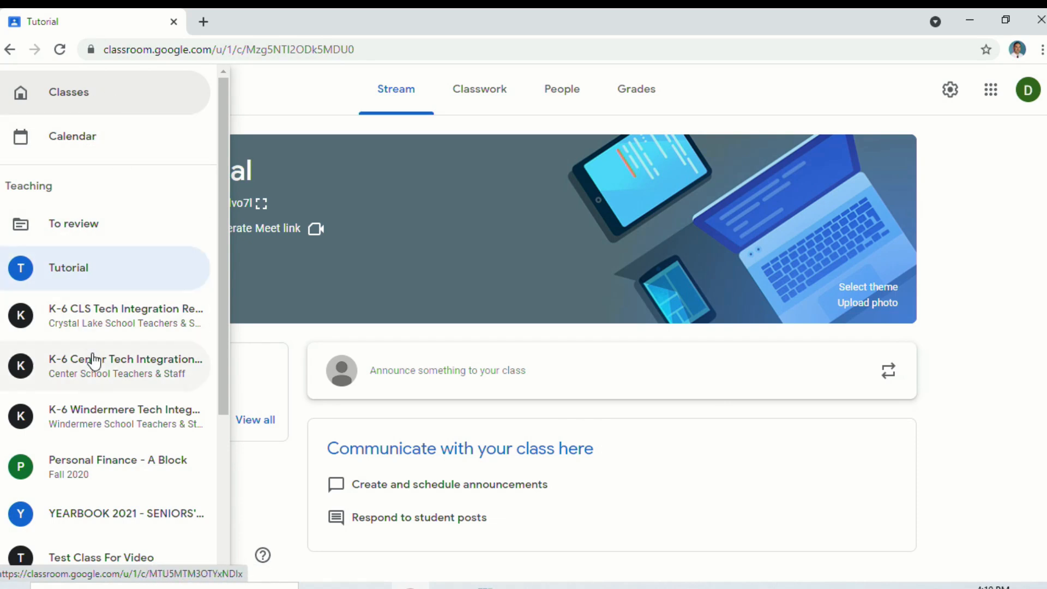
scroll(99, 410, "down", 3)
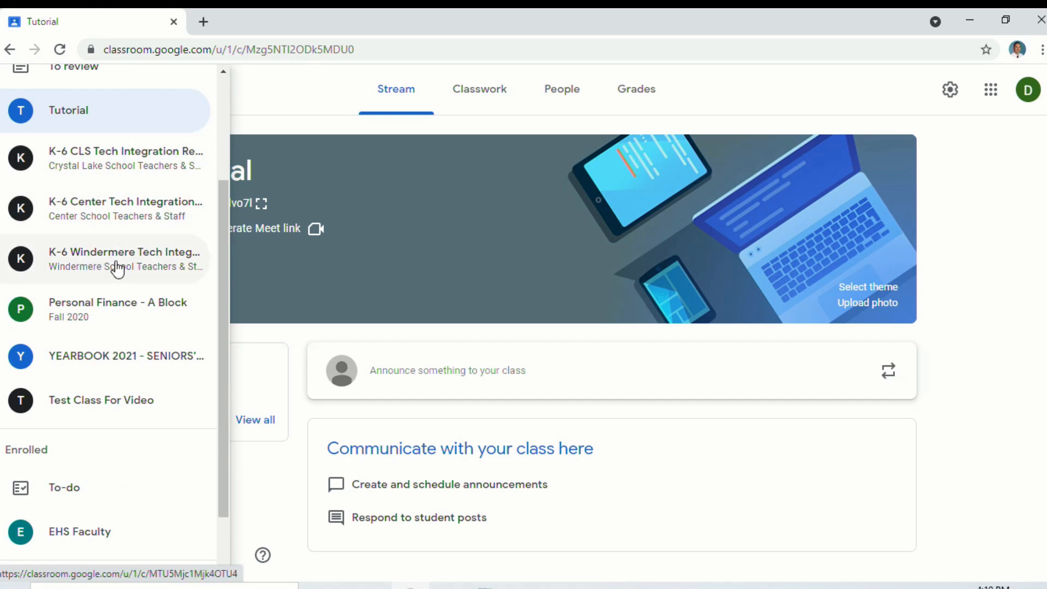
scroll(118, 304, "up", 3)
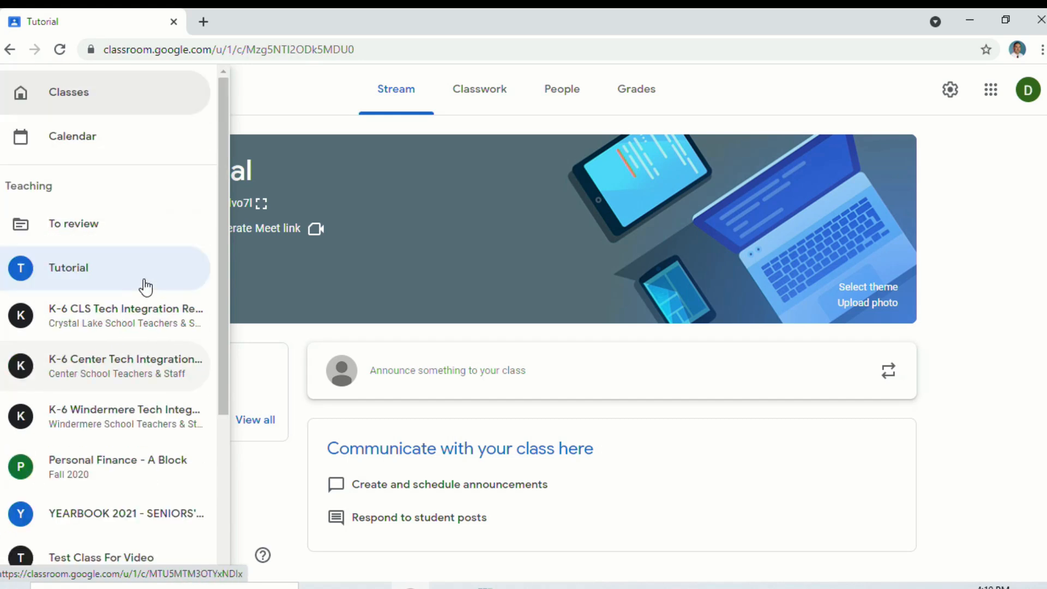
left_click(722, 124)
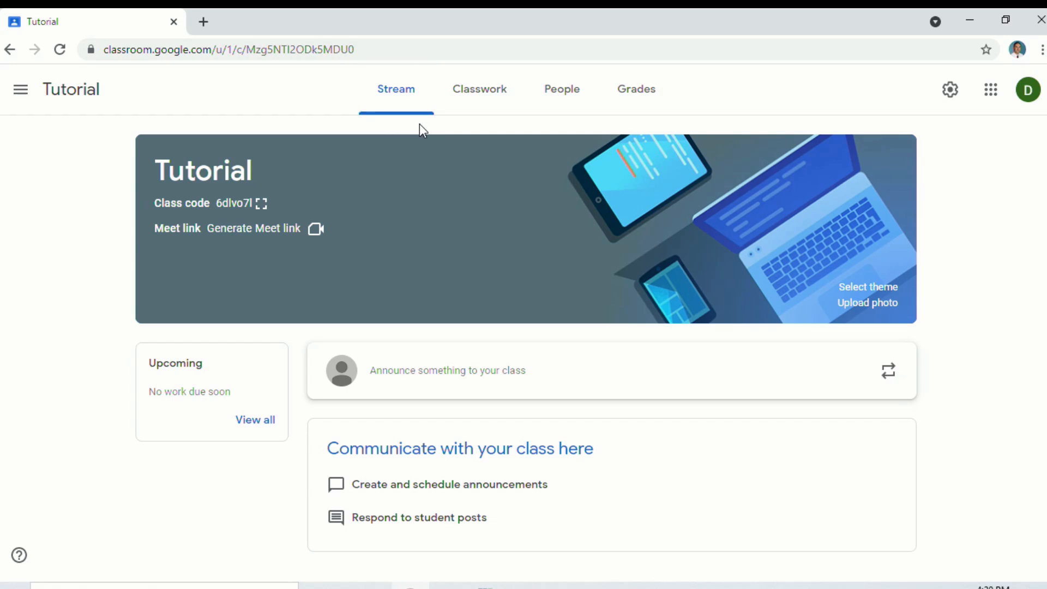
Open an empty announcement draft on the Tutorial stream for All students
left_click(497, 376)
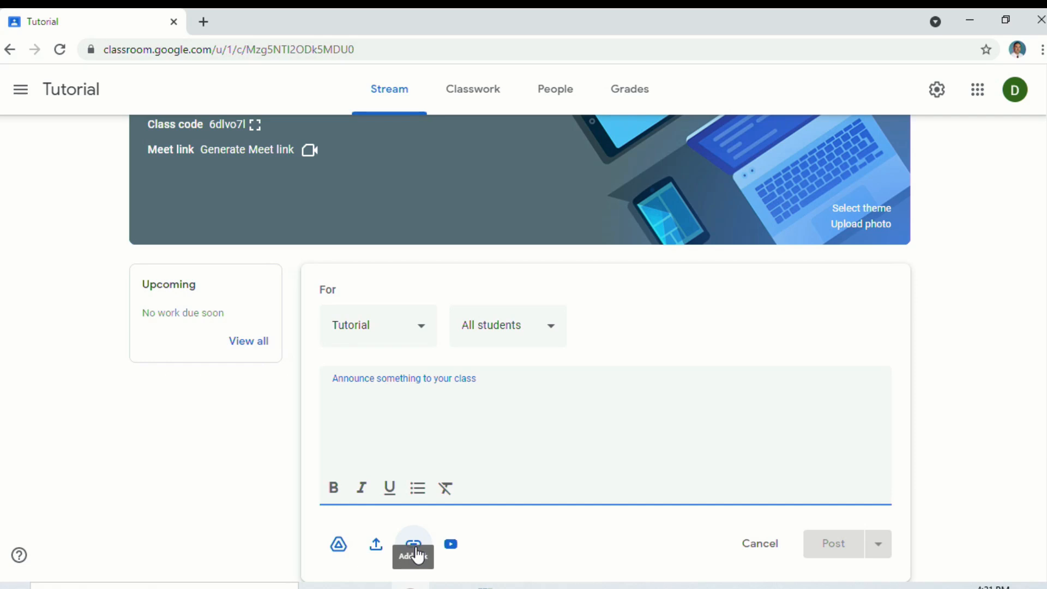
Search YouTube for 'the edtech show' and attach the first result video
left_click(449, 543)
left_click(439, 430)
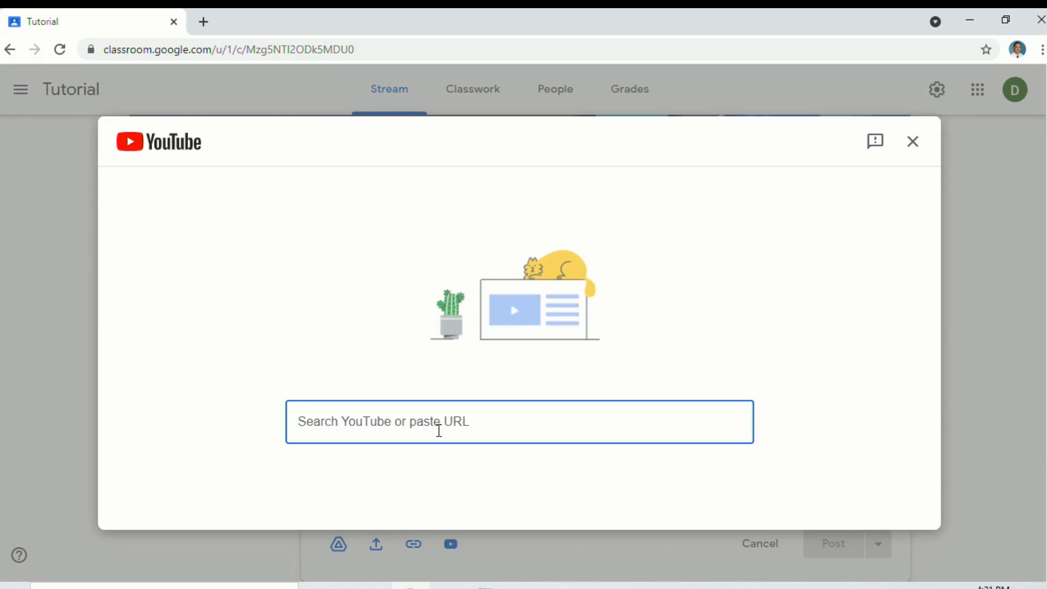
type("the edtech")
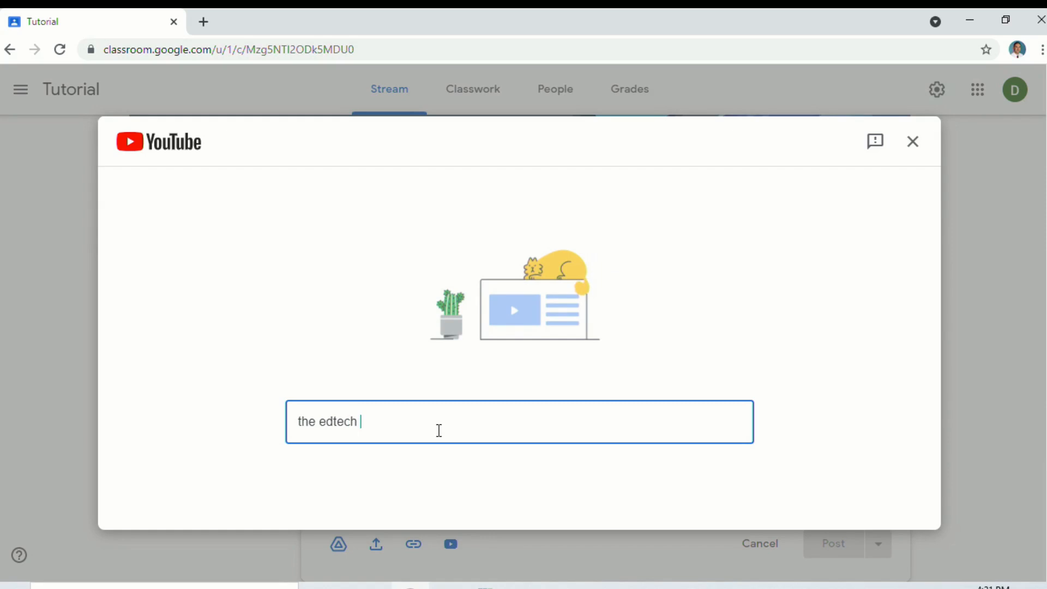
type(" show")
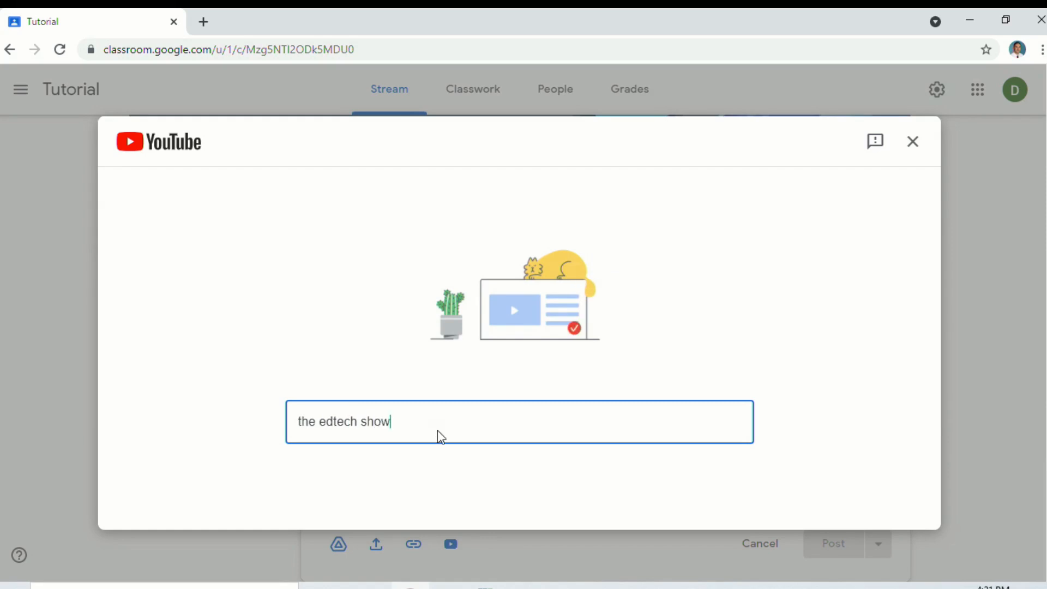
key("Return")
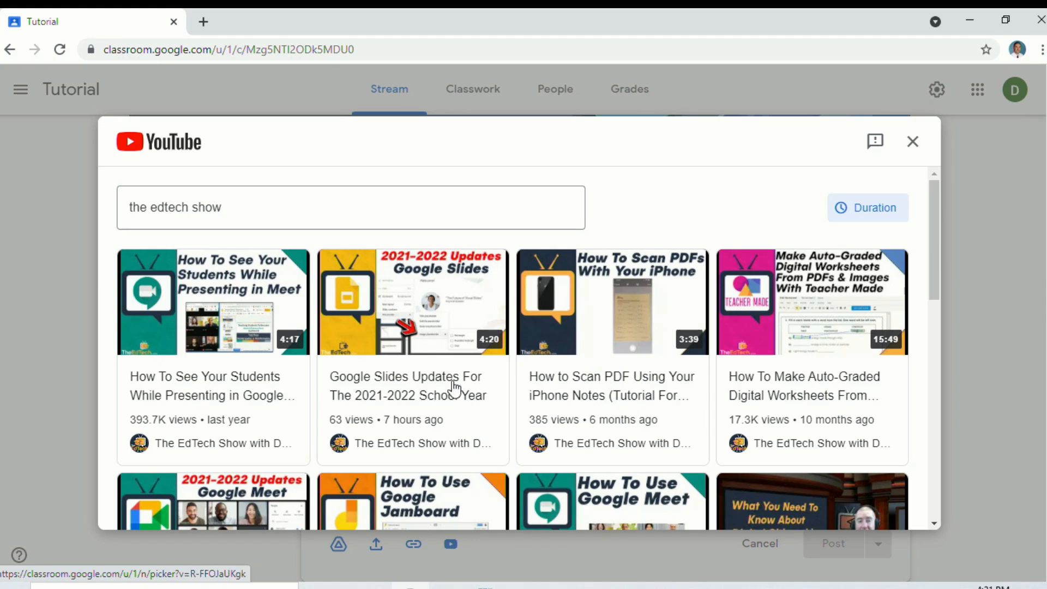
left_click(250, 323)
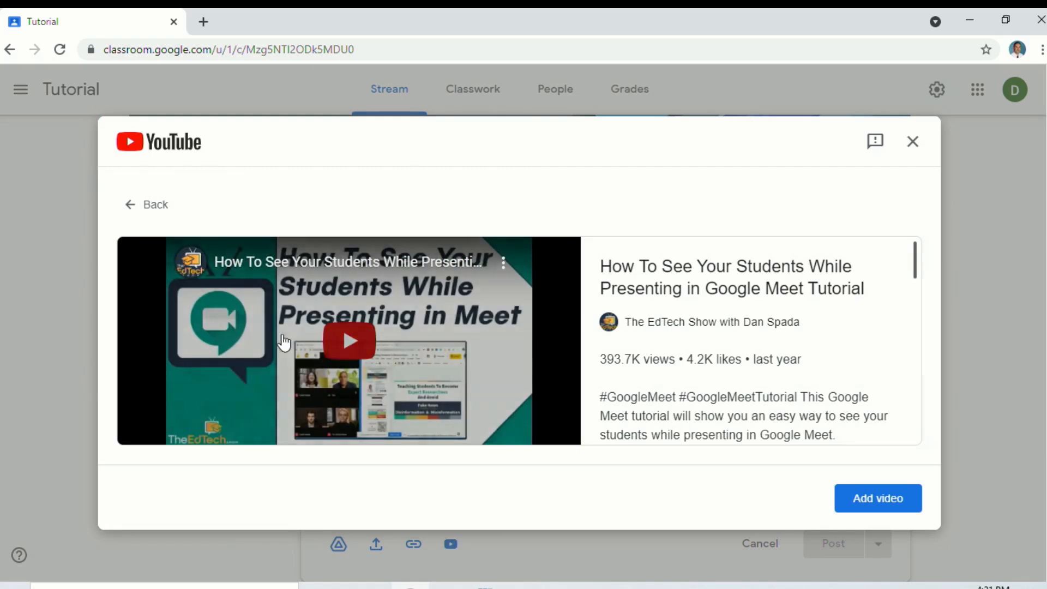
left_click(876, 499)
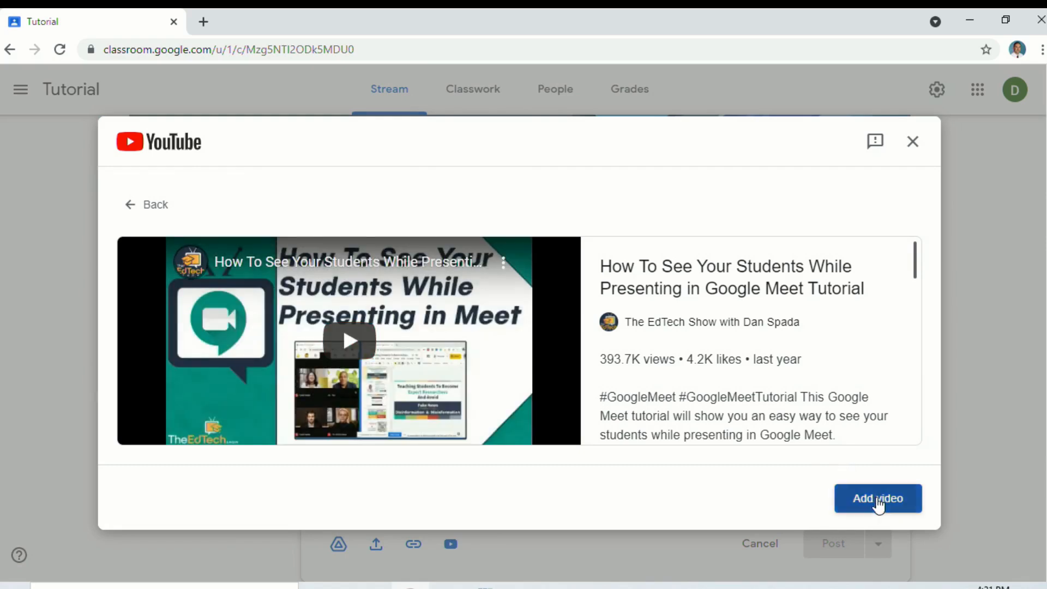
scroll(672, 364, "down", 3)
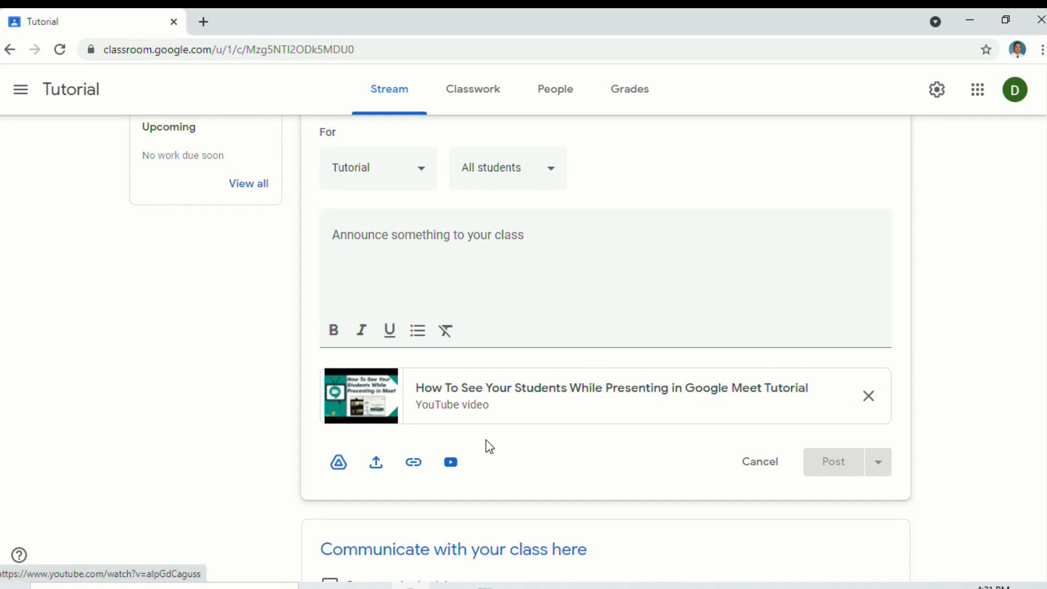
Attach the National Geographic Kids link, cat.jpg, and Back to School 2021 slides from Drive
left_click(414, 462)
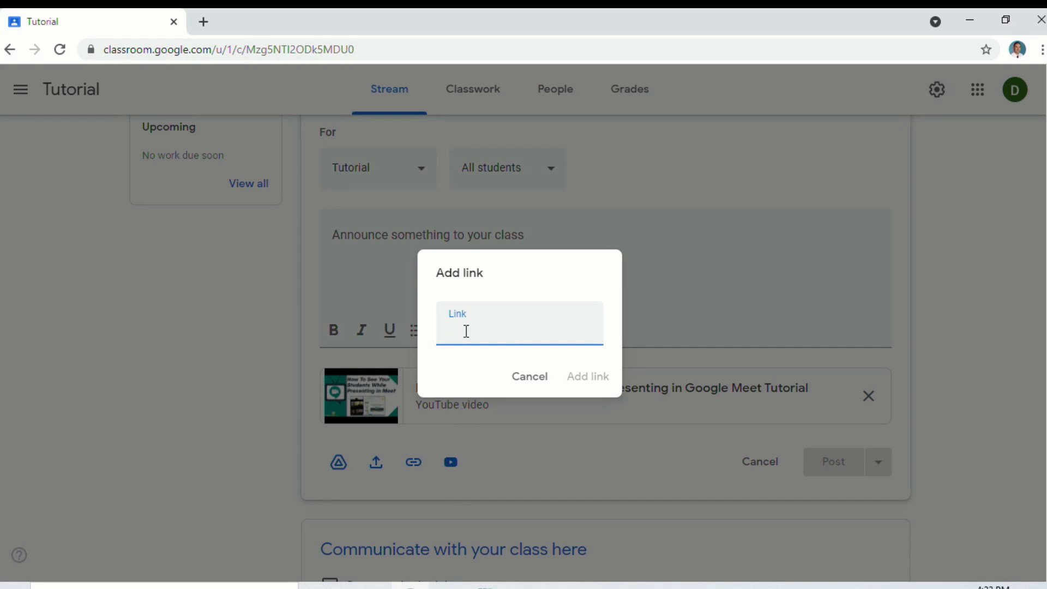
type("nationalgeographic.com/")
left_click(591, 382)
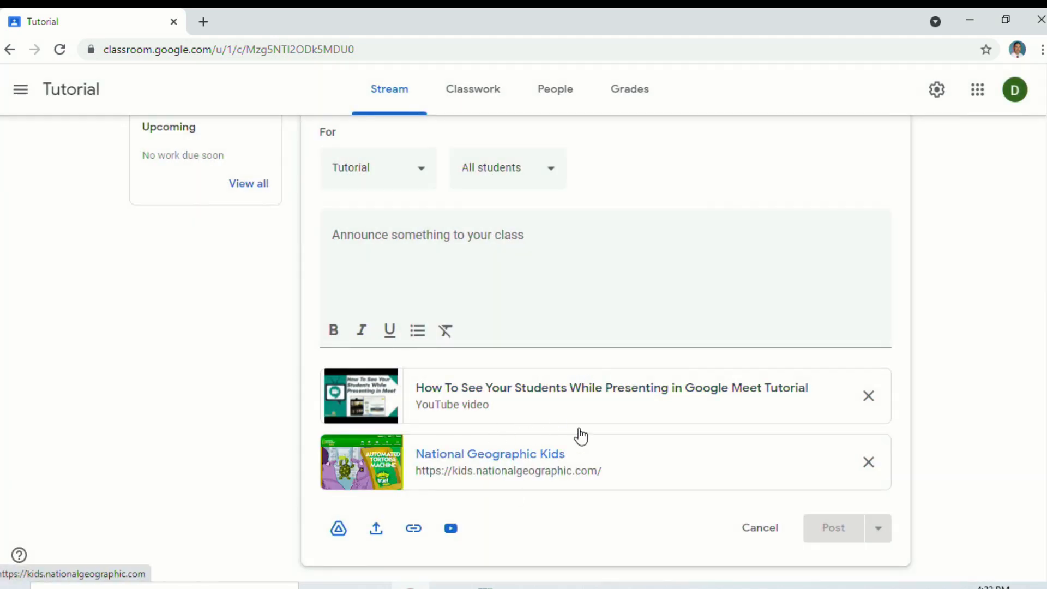
left_click(376, 529)
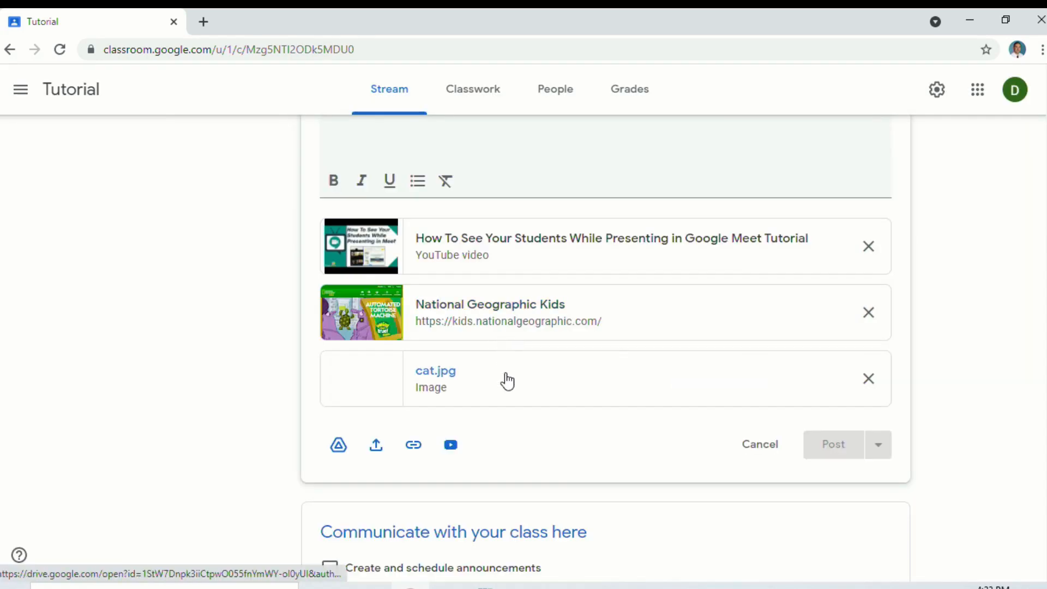
left_click(339, 451)
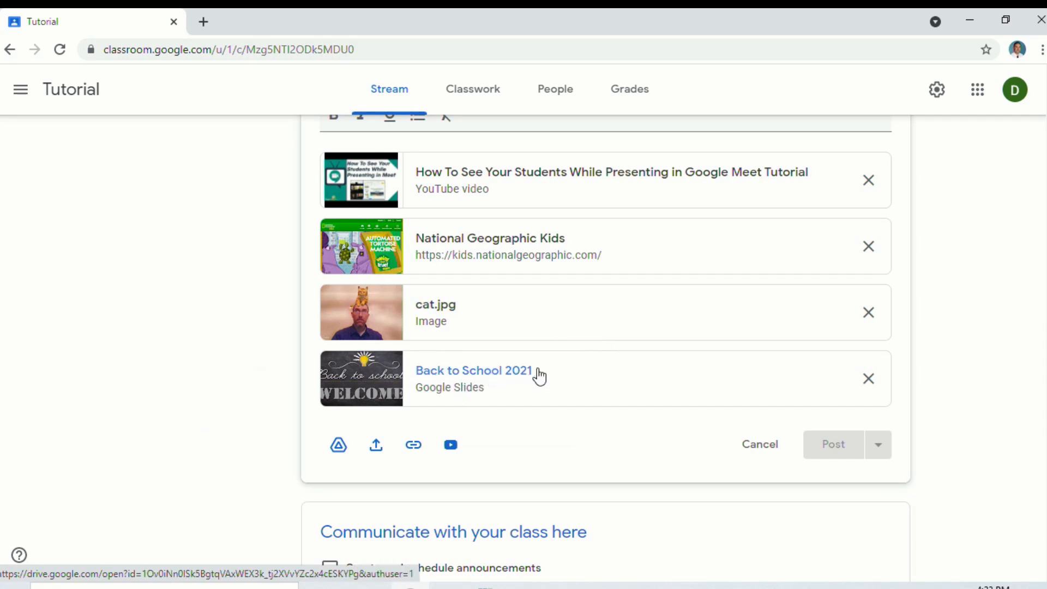
scroll(519, 257, "up", 3)
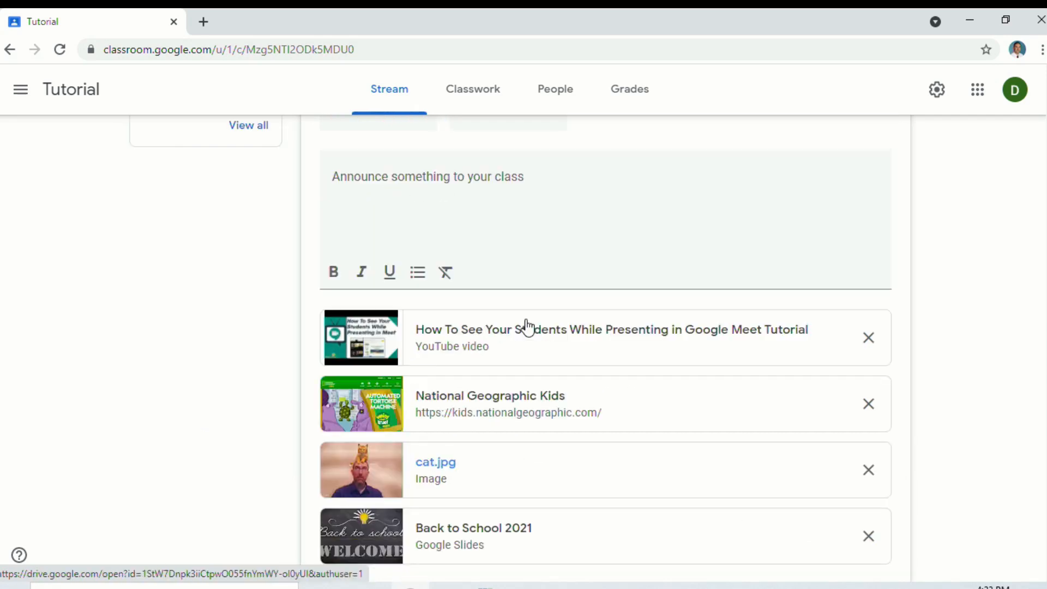
Paste the bold message 'Welcome back students!' as the announcement text
left_click(452, 207)
scroll(641, 304, "up", 3)
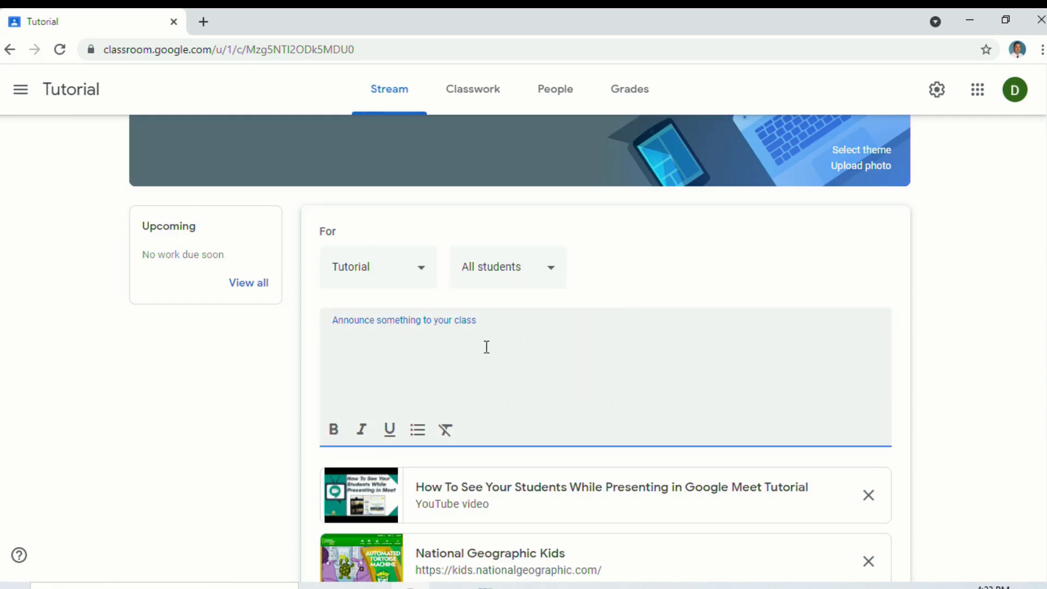
type("Welcome back students!")
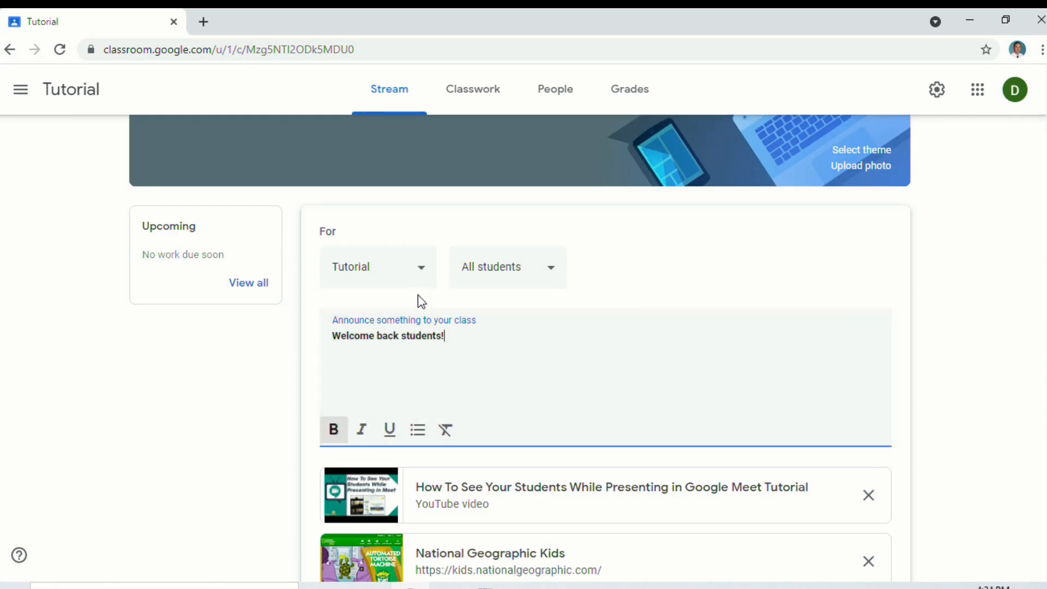
Tick and untick the other four classes so only Tutorial remains, with All students
left_click(413, 270)
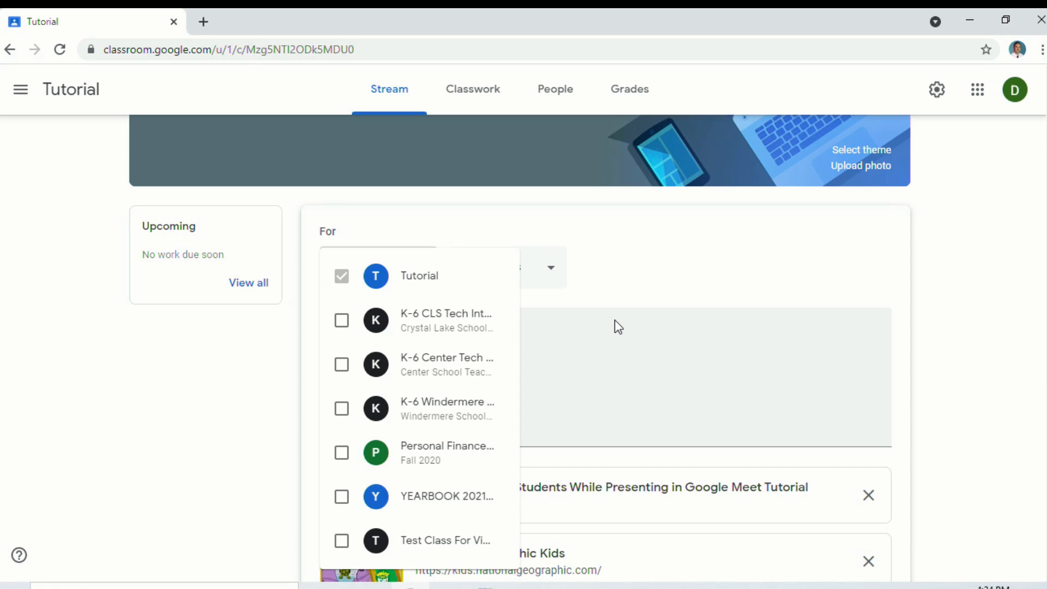
left_click(596, 351)
left_click(387, 275)
left_click(341, 320)
left_click(341, 364)
left_click(343, 410)
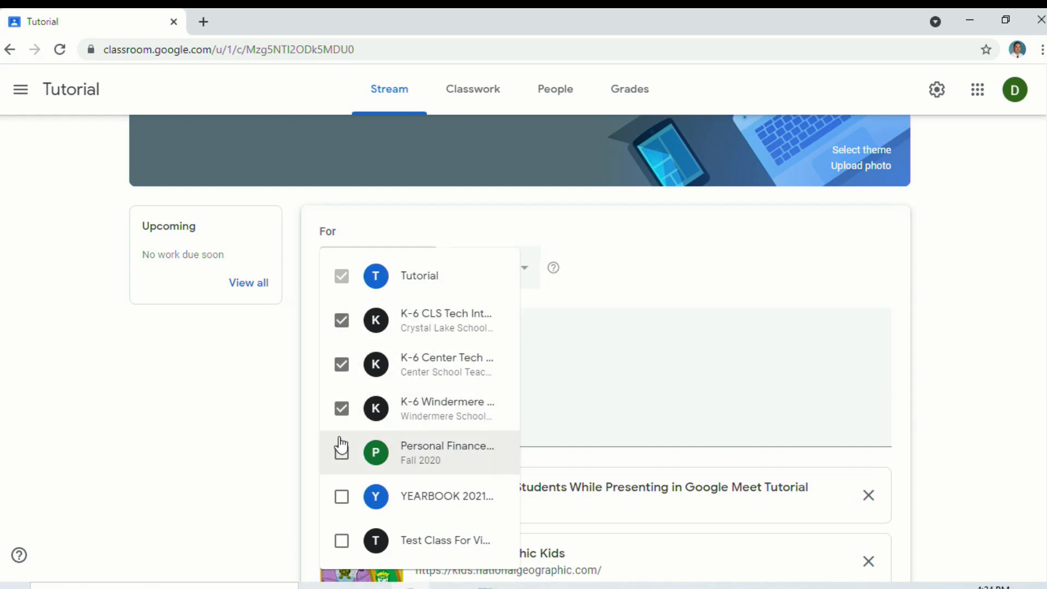
left_click(342, 454)
left_click(341, 454)
left_click(341, 409)
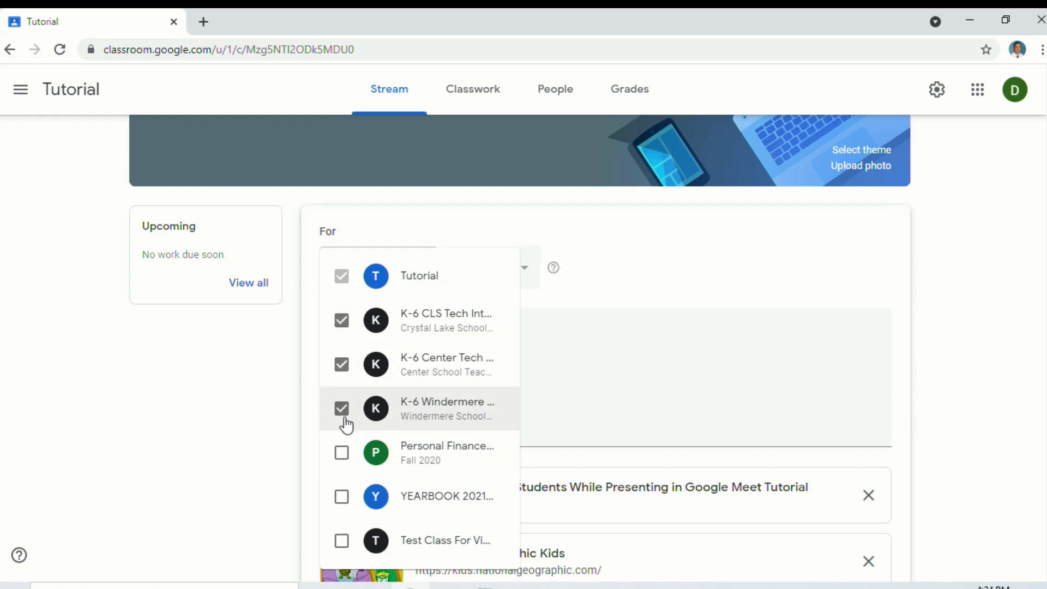
left_click(342, 364)
left_click(341, 320)
left_click(599, 304)
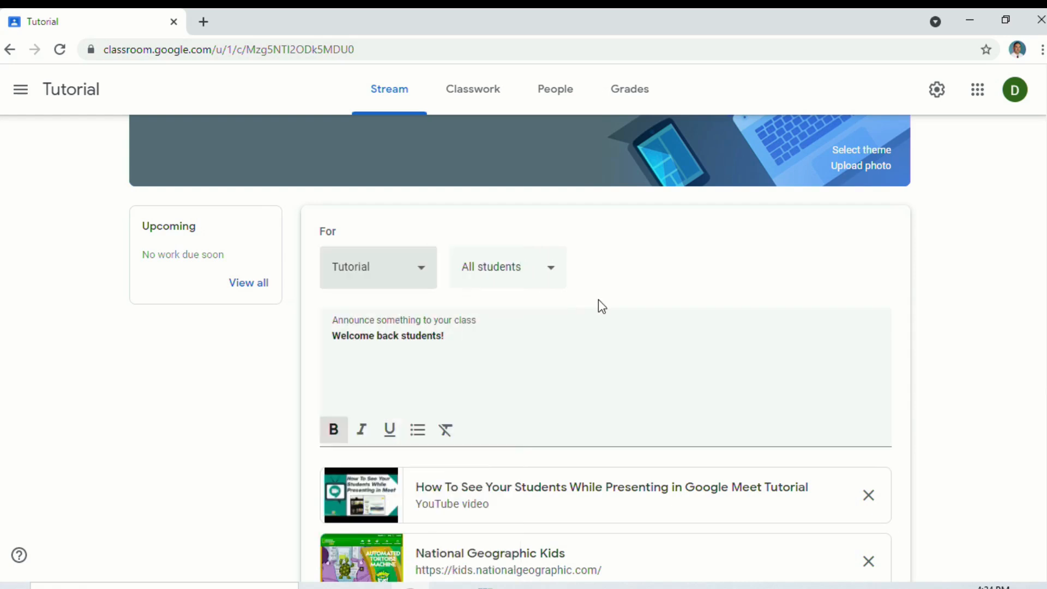
left_click(545, 270)
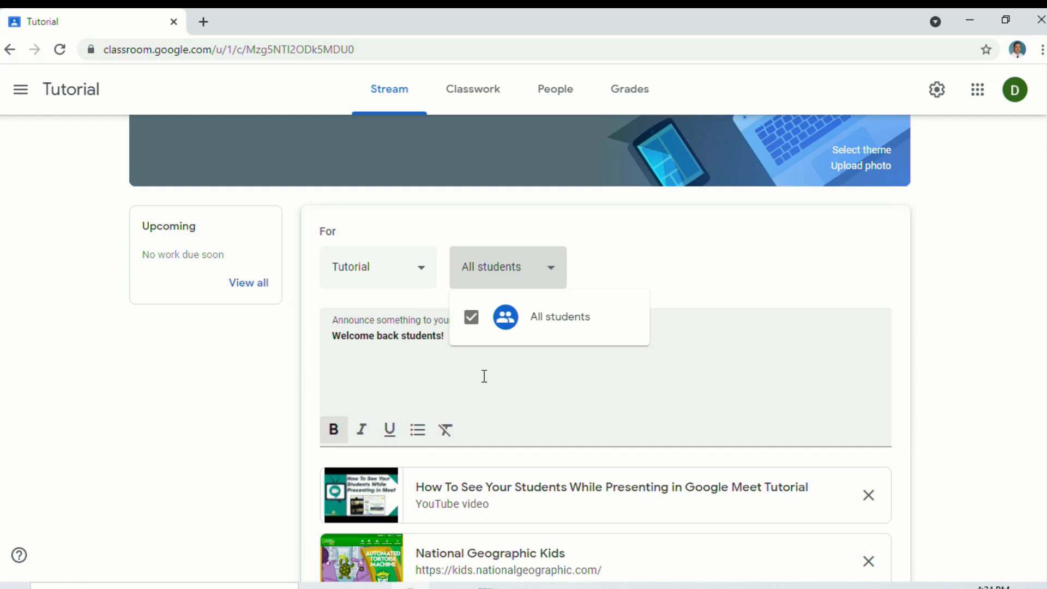
Close the student list and post the announcement to the Tutorial stream
left_click(795, 299)
scroll(437, 313, "down", 6)
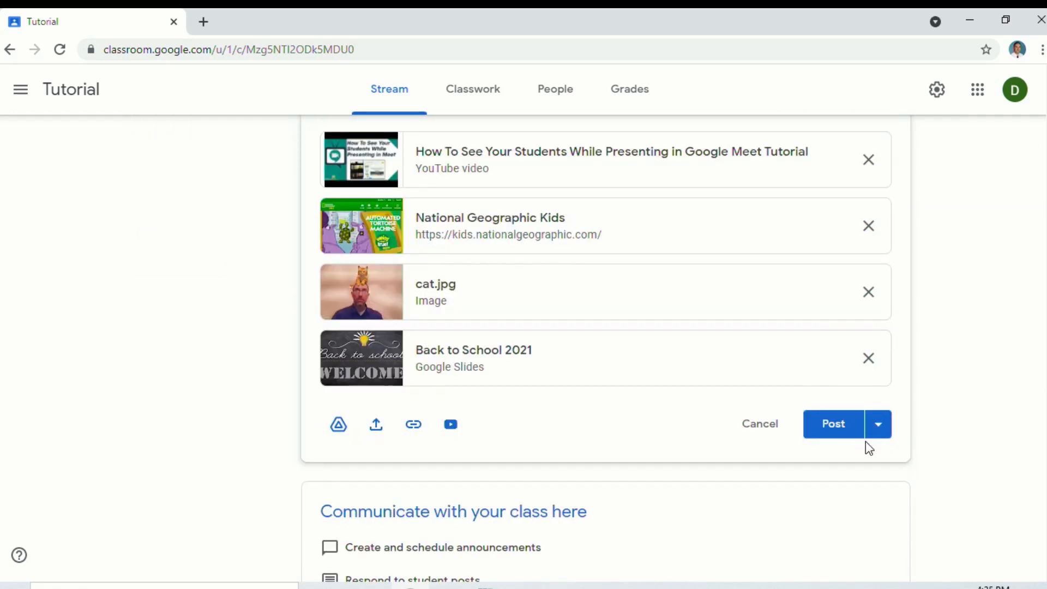
left_click(821, 423)
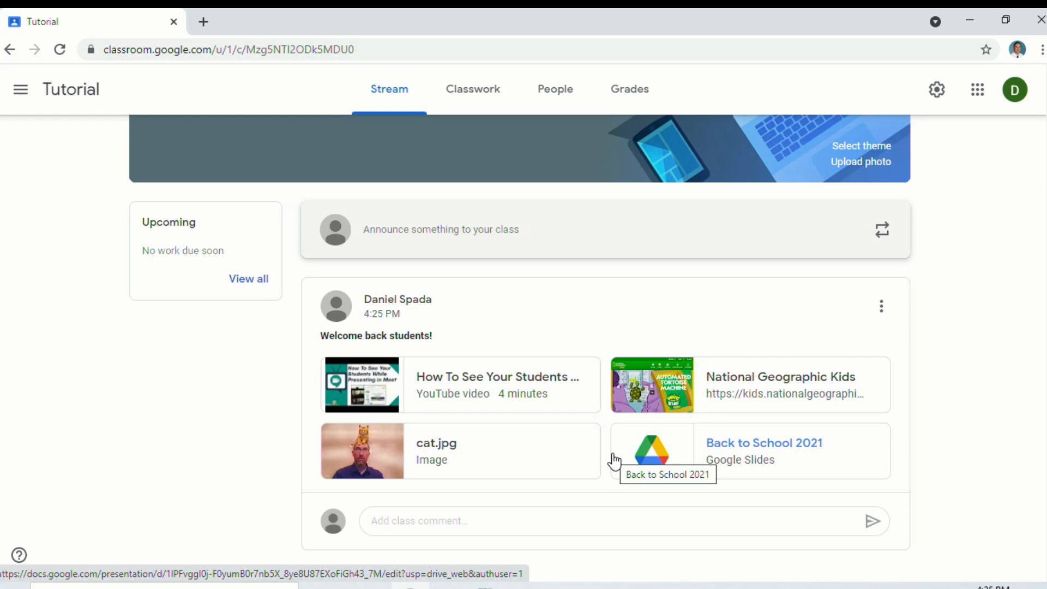
scroll(426, 327, "up", 3)
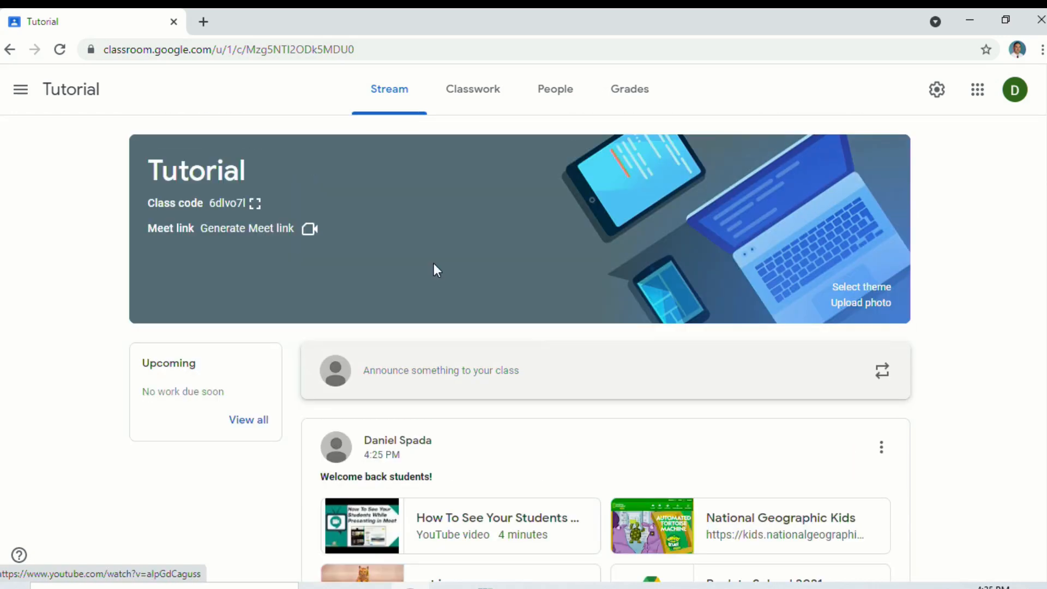
Copy the class invite link from the People page's invite-students dialog
left_click(549, 101)
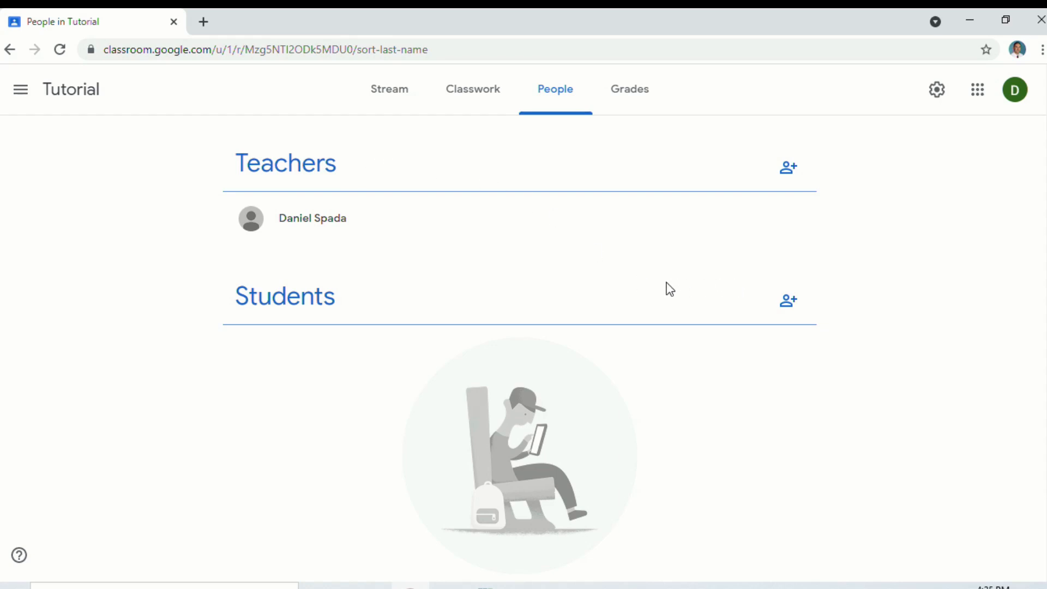
left_click(782, 301)
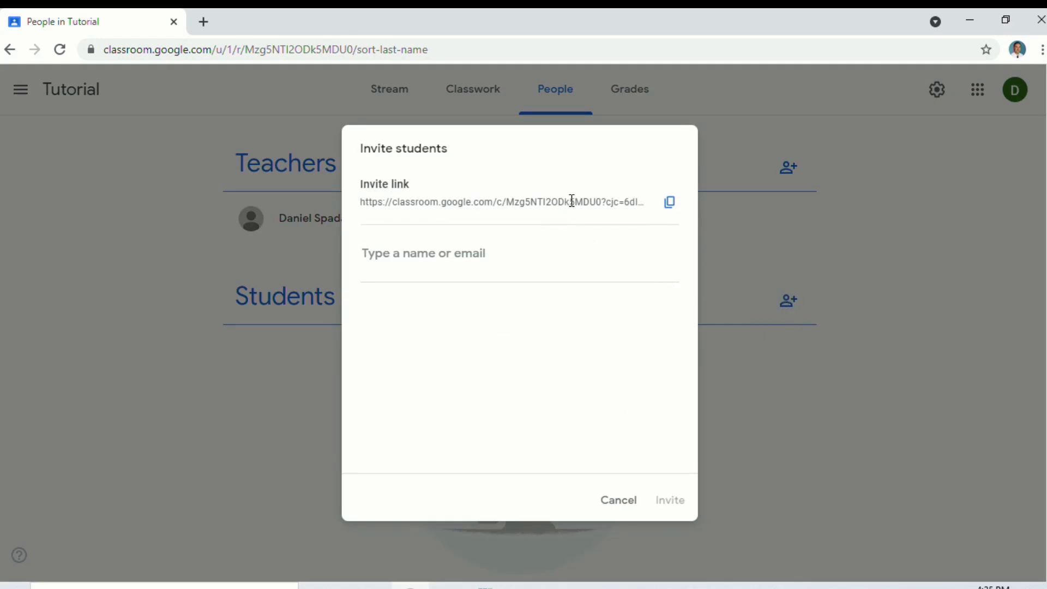
left_click(670, 206)
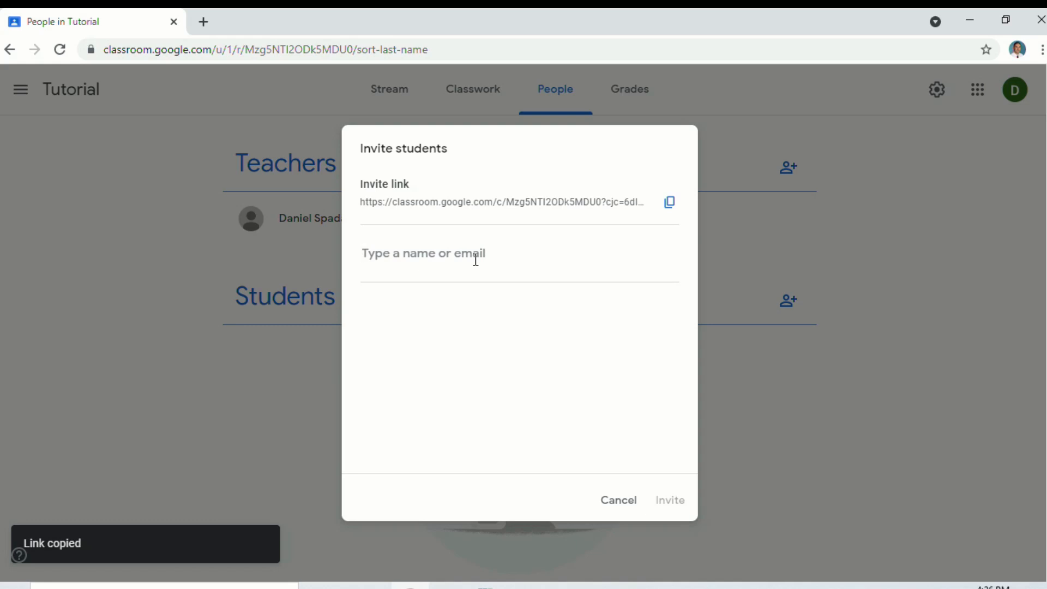
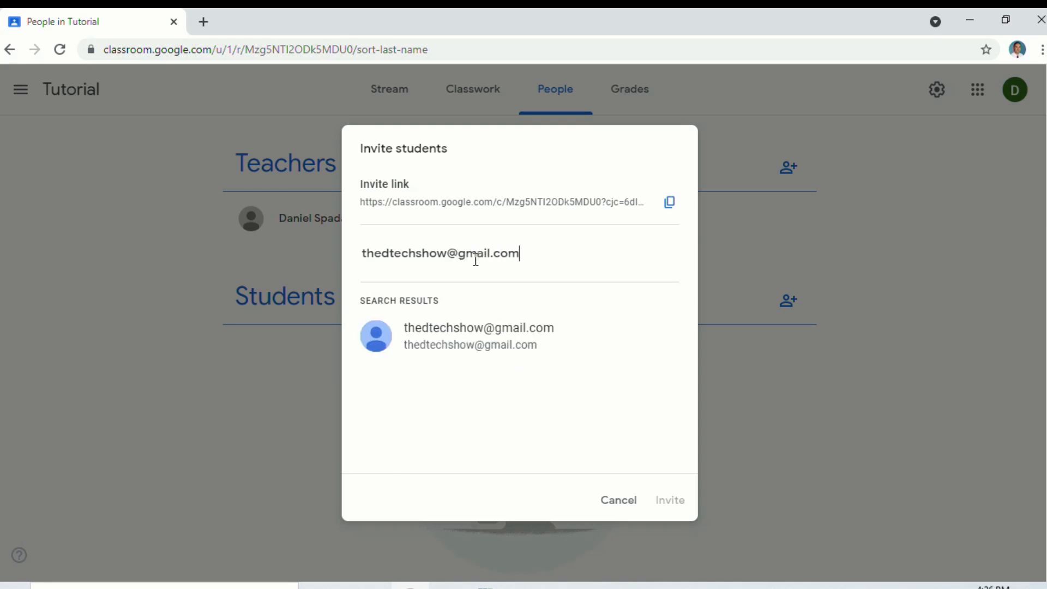
Add and remove a student invitee by e-mail, then cancel without sending
left_click(494, 345)
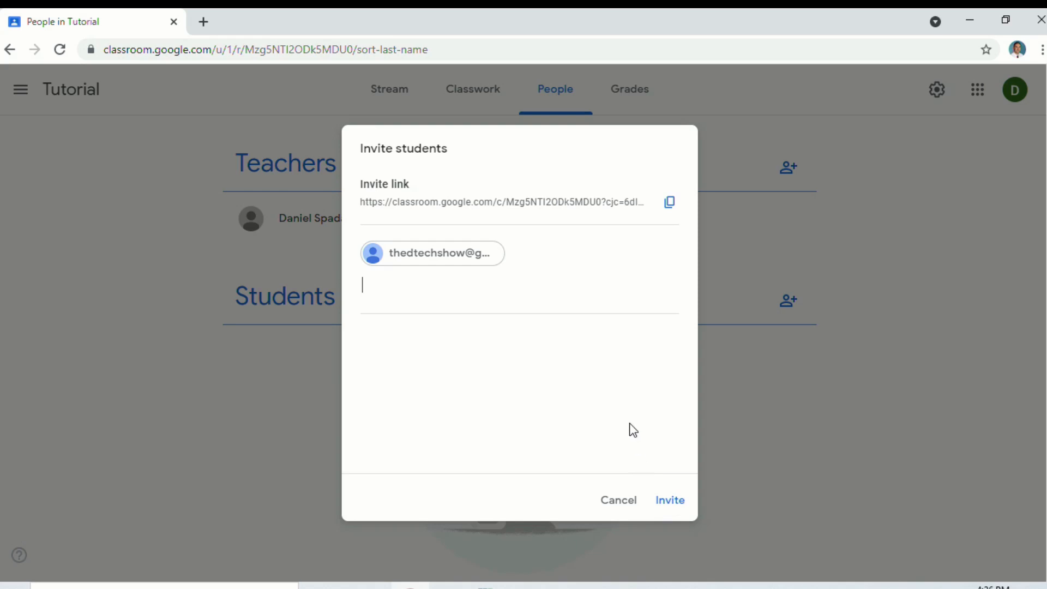
key("BackSpace")
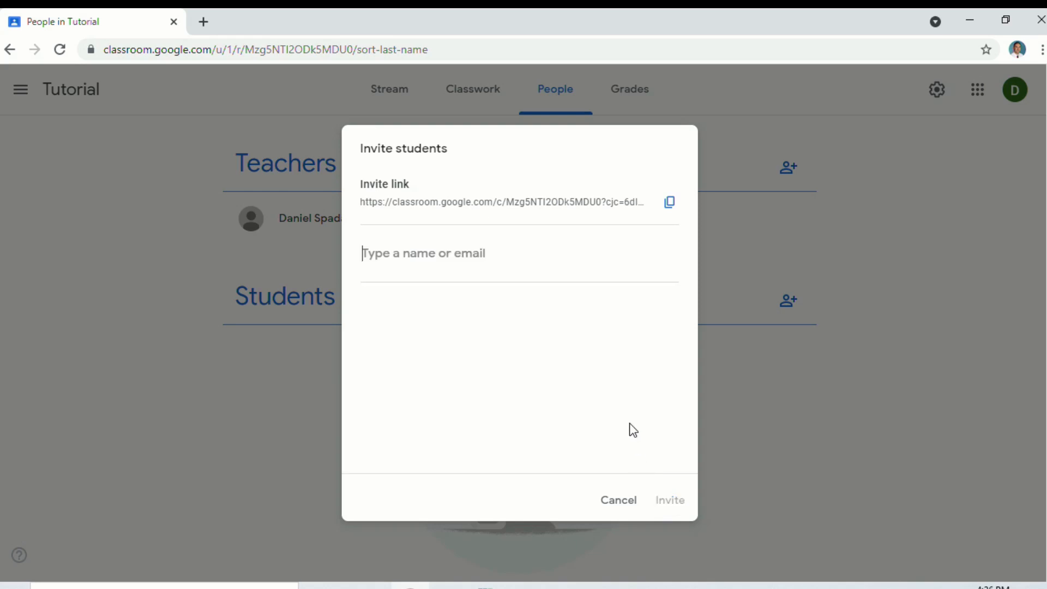
type("dep")
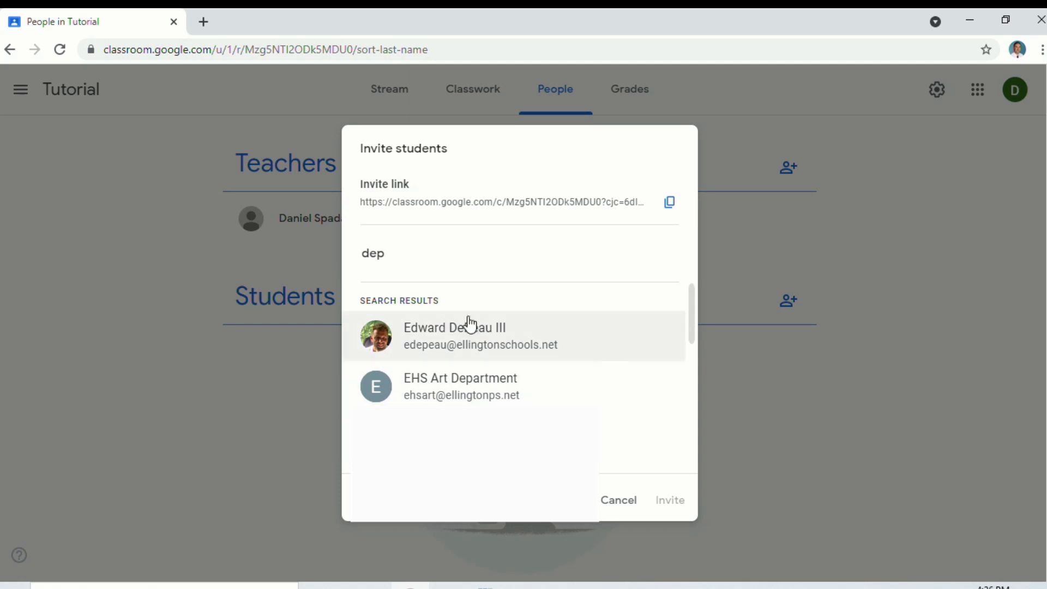
left_click(468, 348)
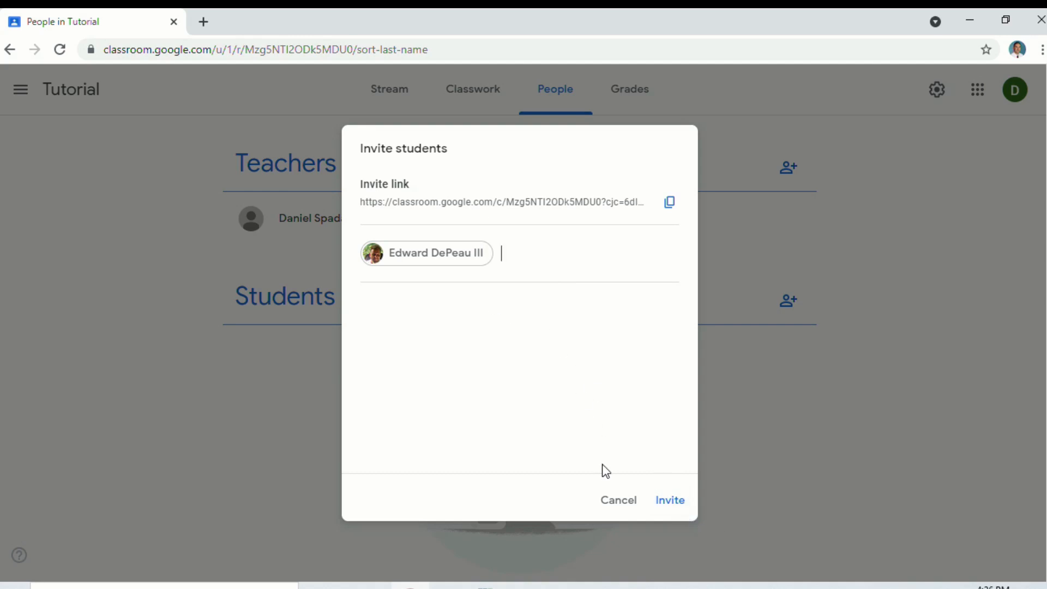
left_click(616, 501)
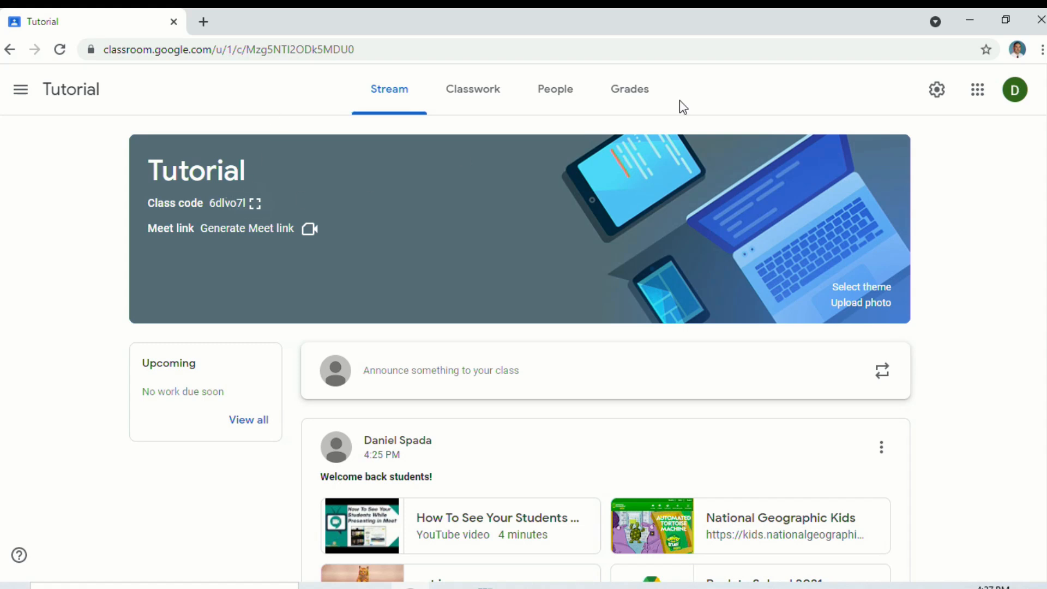
Move from People to Stream, then to the empty Tutorial Classwork page
left_click(577, 94)
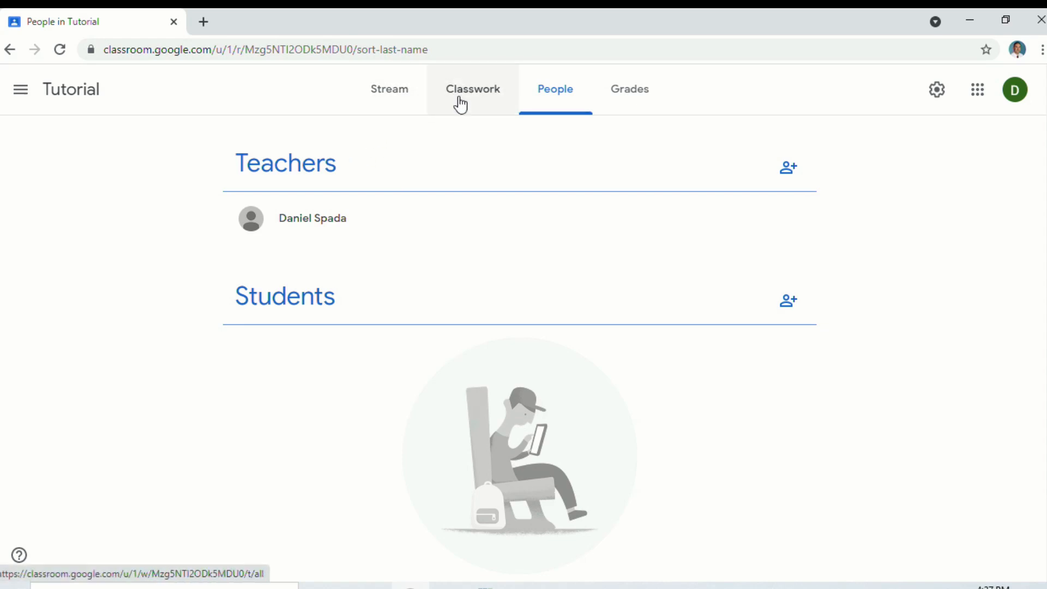
left_click(389, 96)
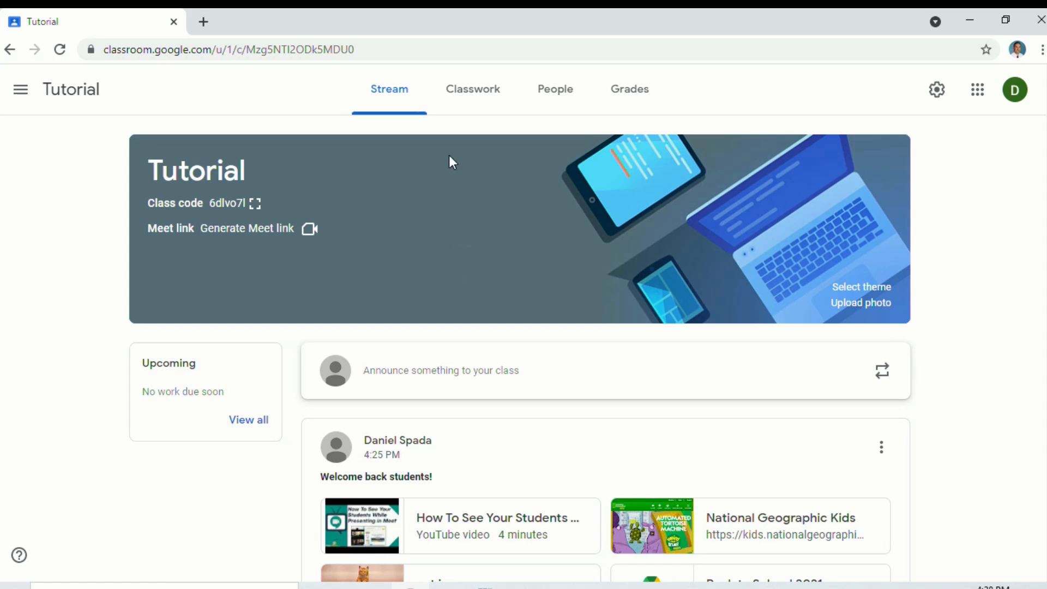
left_click(501, 93)
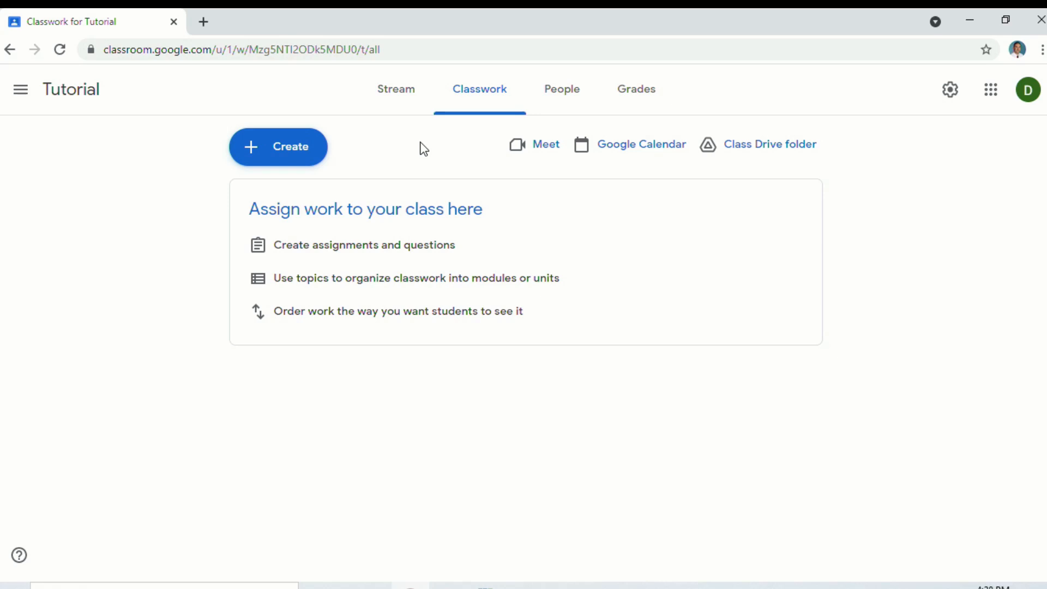
Choose Question from the Create menu on the Classwork page
left_click(289, 158)
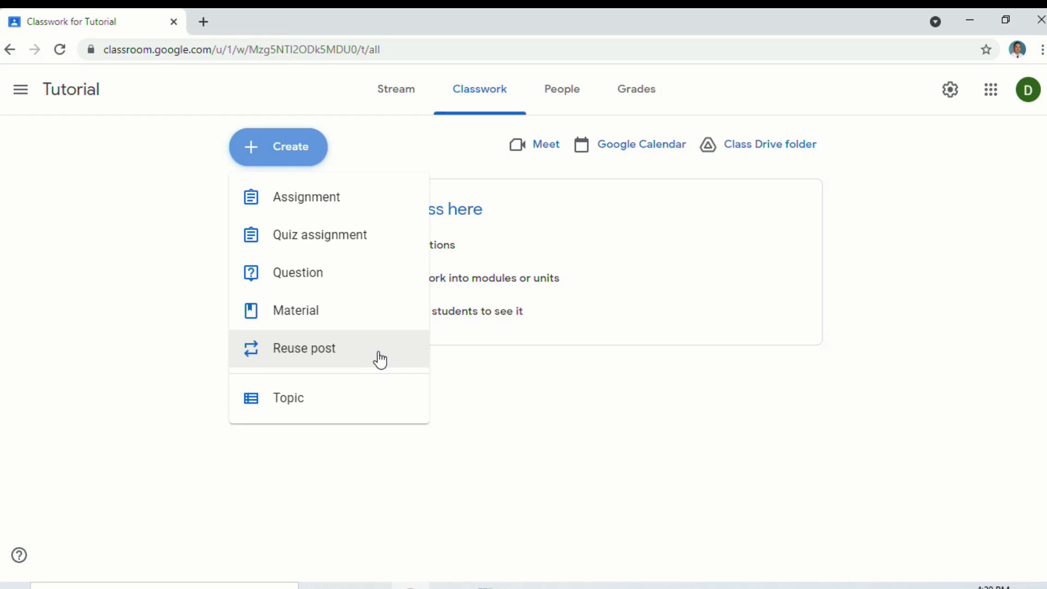
left_click(371, 278)
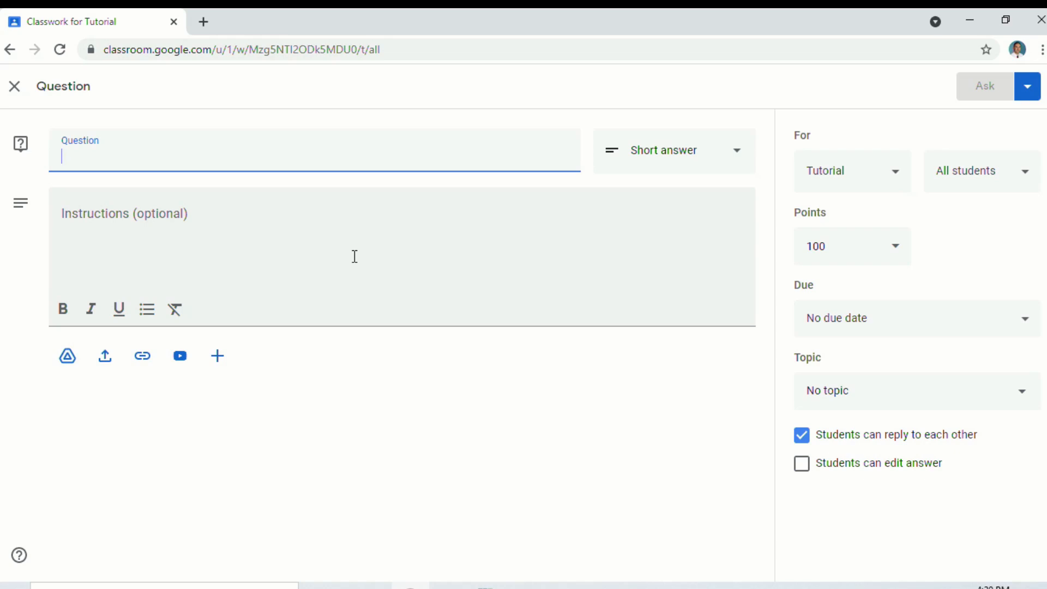
Enter the question 'What did you learn from today's class'
type("What ")
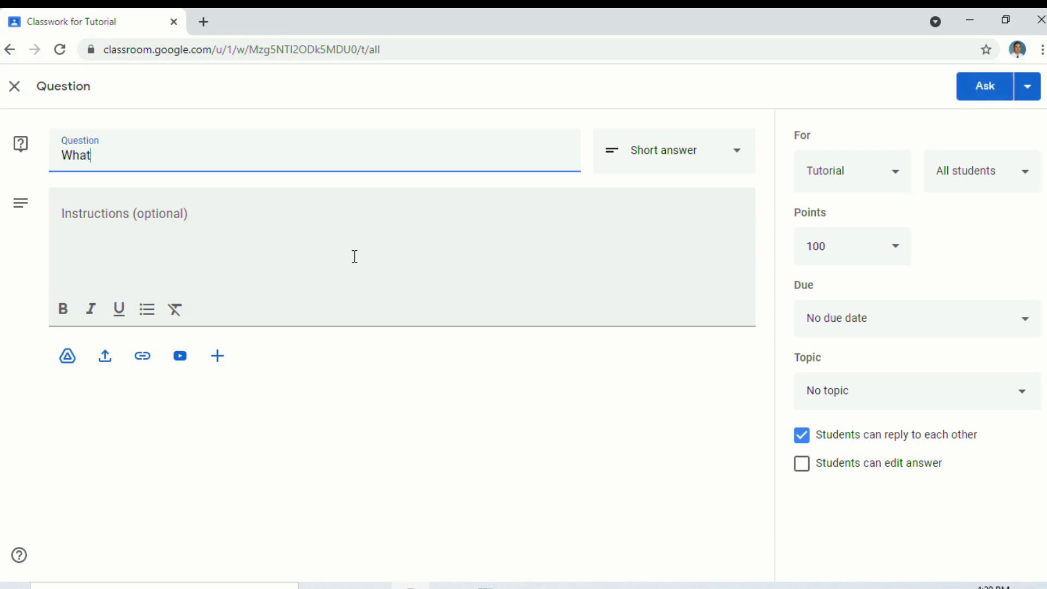
type("did you learn from today's class")
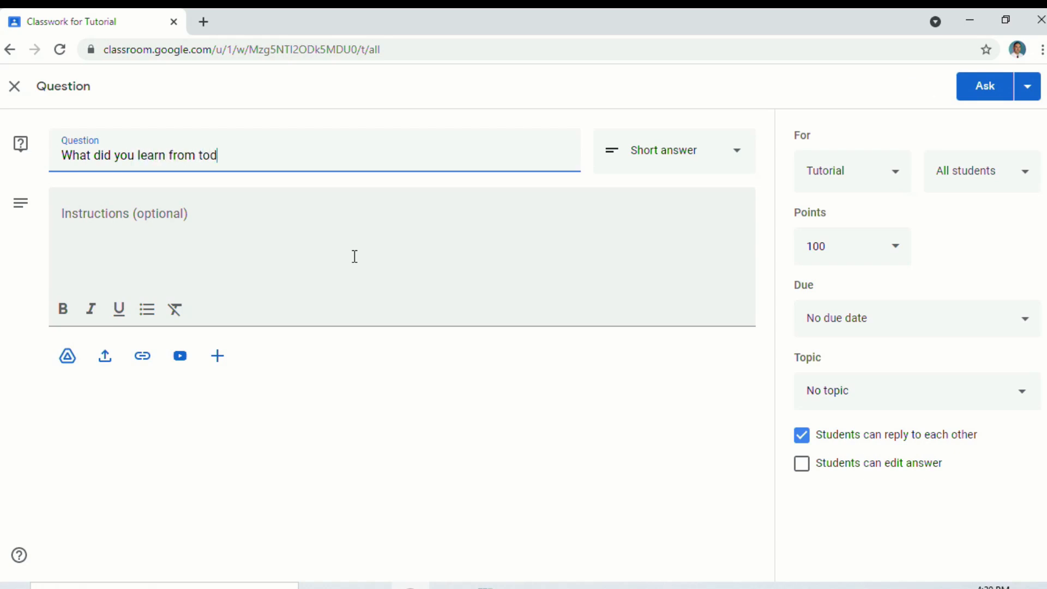
key("Tab")
Add instructions 'What was one thing you learned?' and keep the Short answer type
left_click(353, 254)
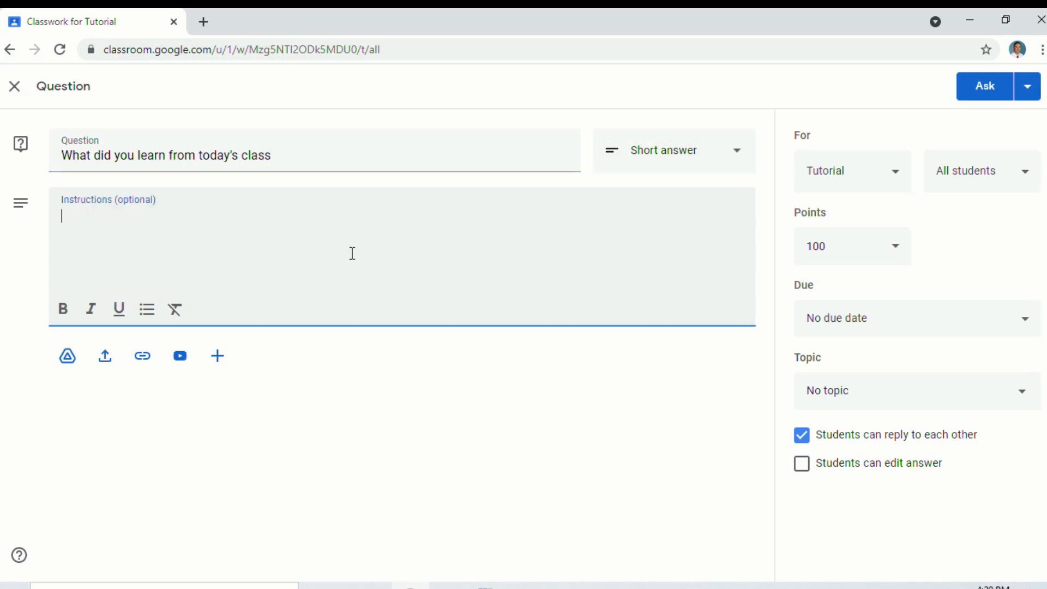
type("What was ")
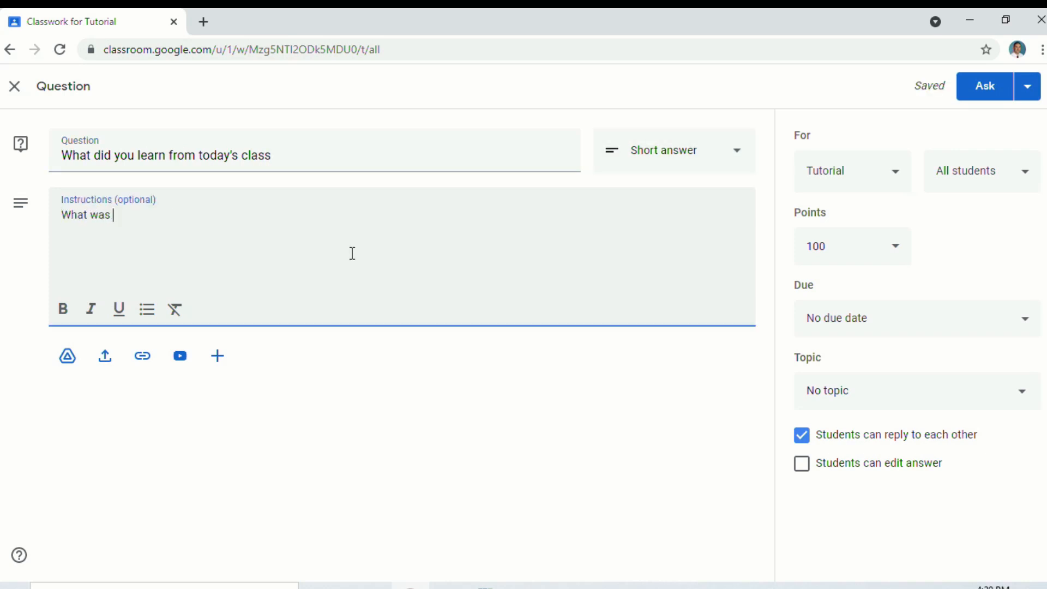
type("one thing you le")
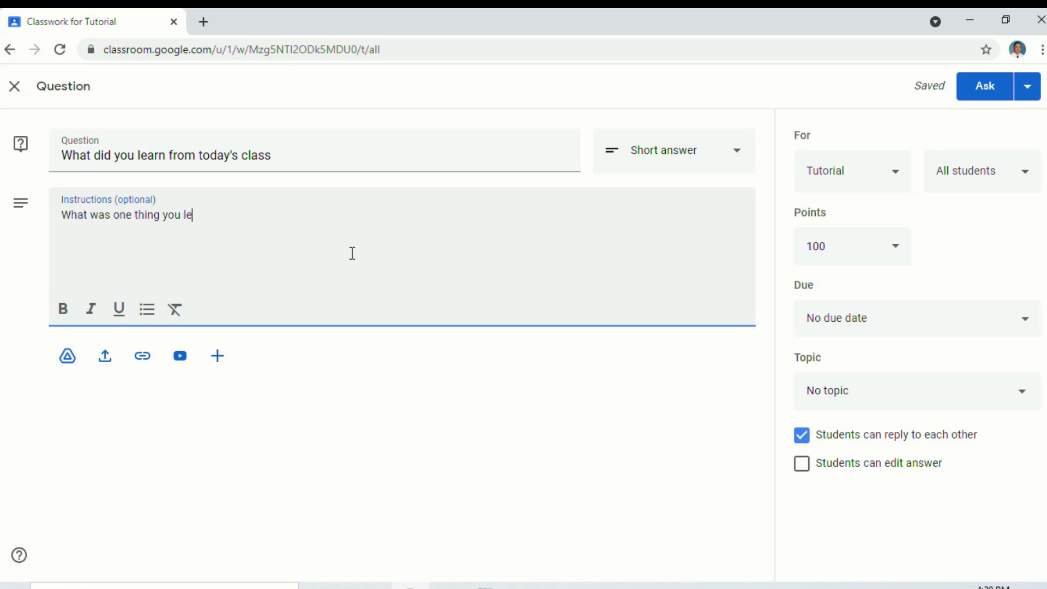
type("arned?")
left_click(683, 160)
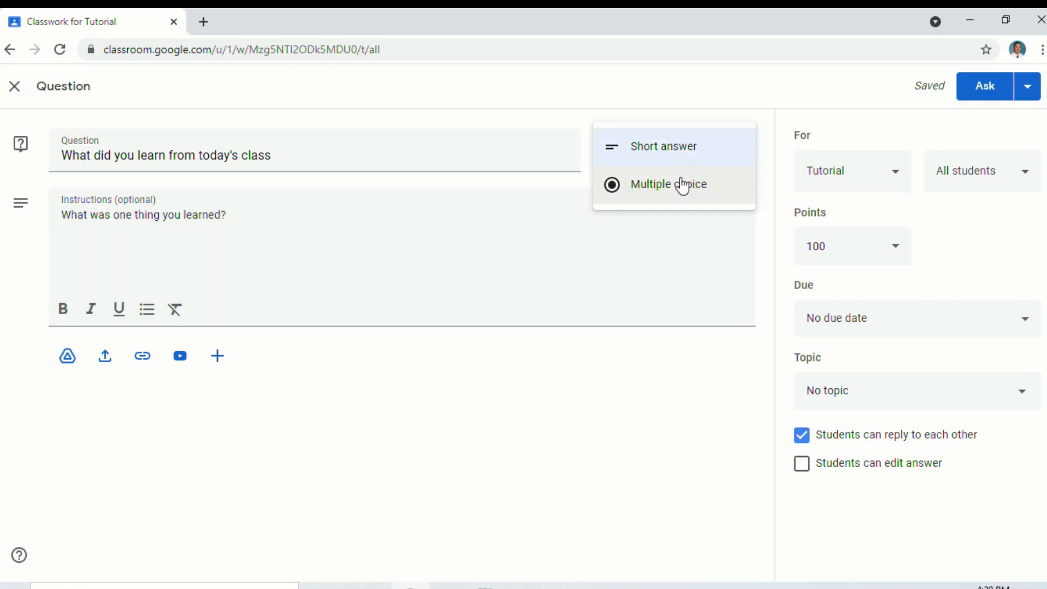
left_click(504, 338)
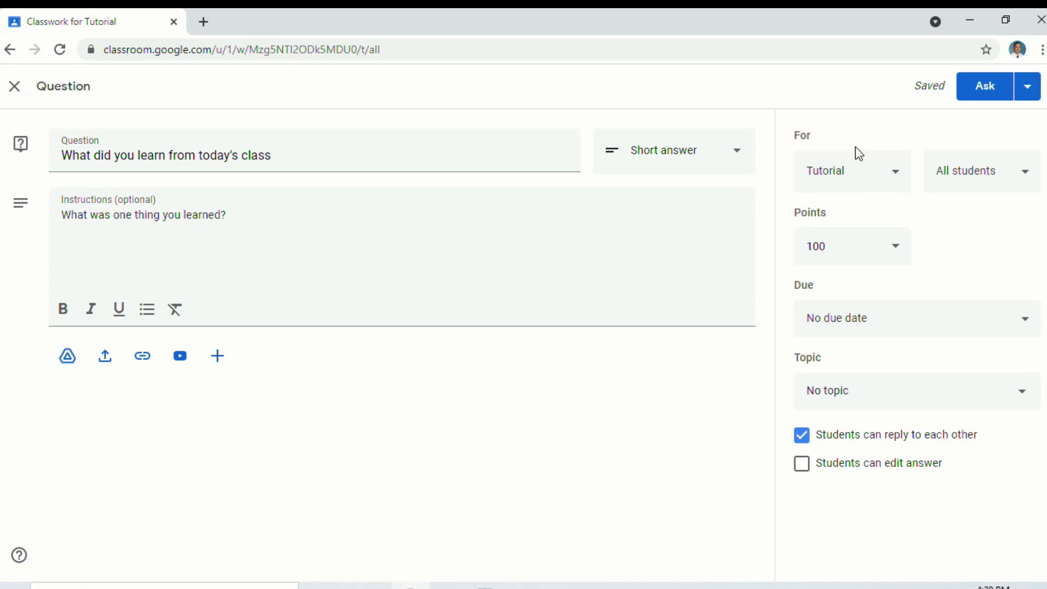
Confirm the question goes to the Tutorial class and all students, with answer editing left off
left_click(897, 176)
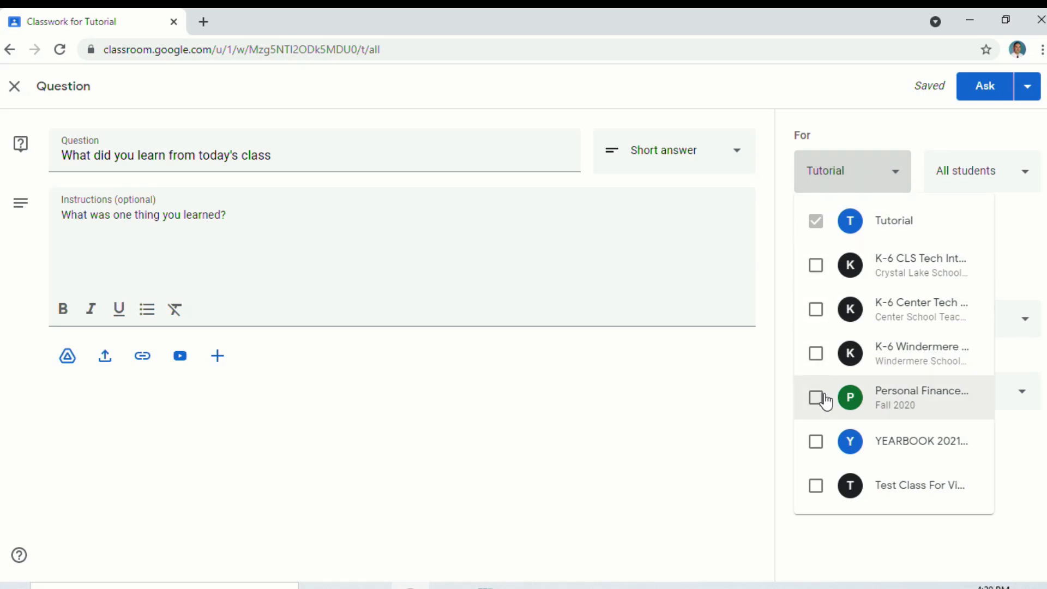
left_click(899, 129)
left_click(1003, 180)
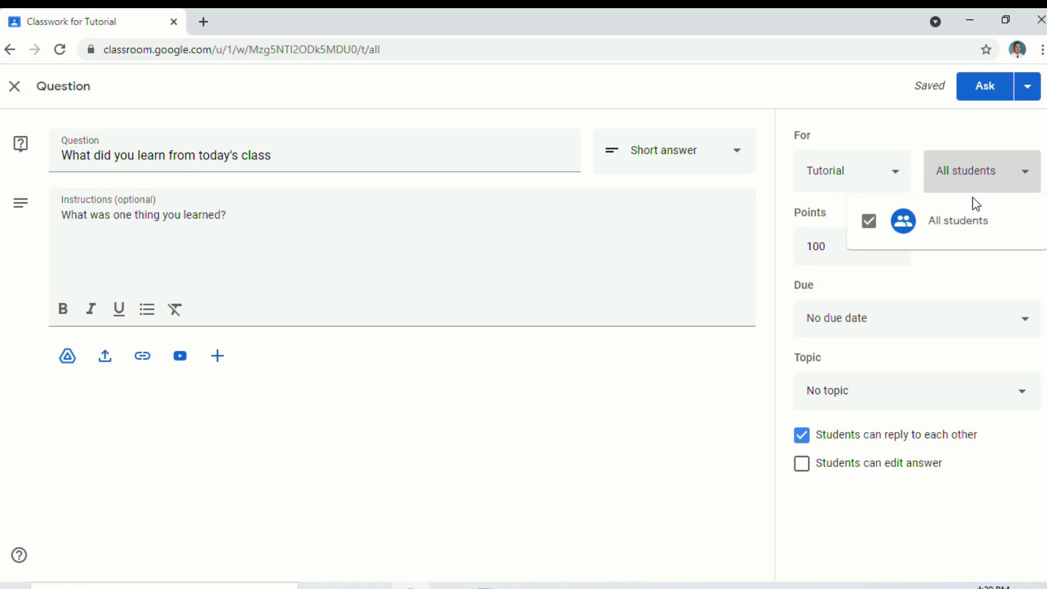
left_click(970, 180)
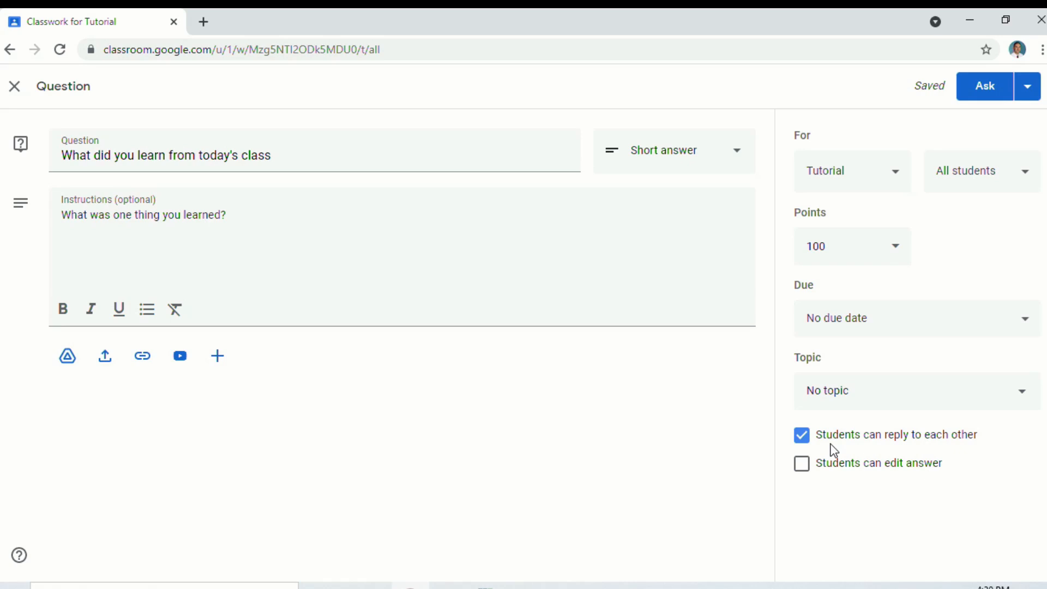
left_click(802, 464)
left_click(806, 465)
Post the question with No topic and 100 points
left_click(929, 389)
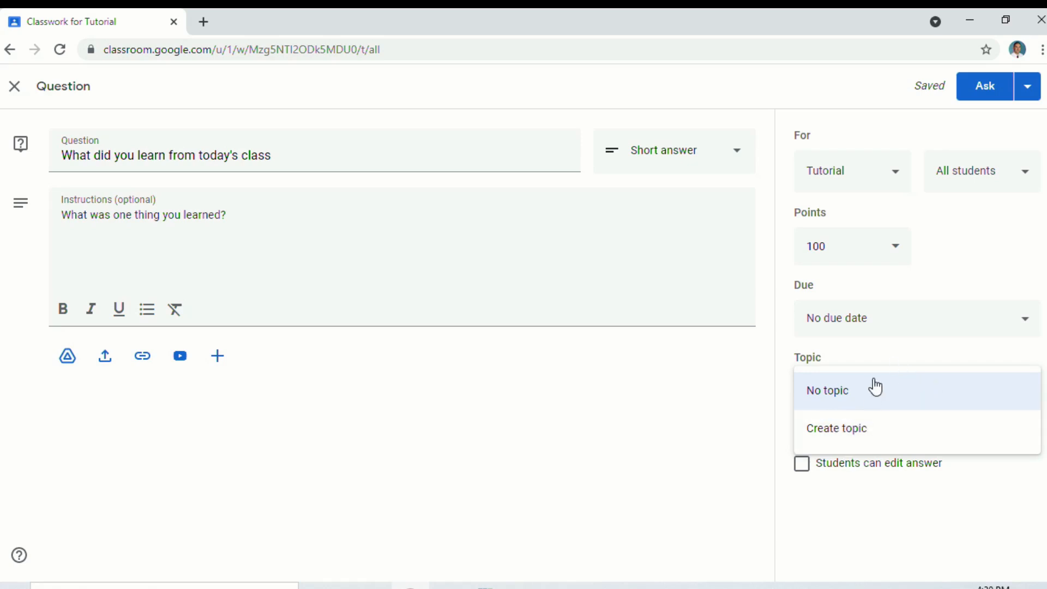
left_click(872, 356)
left_click(873, 319)
left_click(895, 246)
left_click(939, 249)
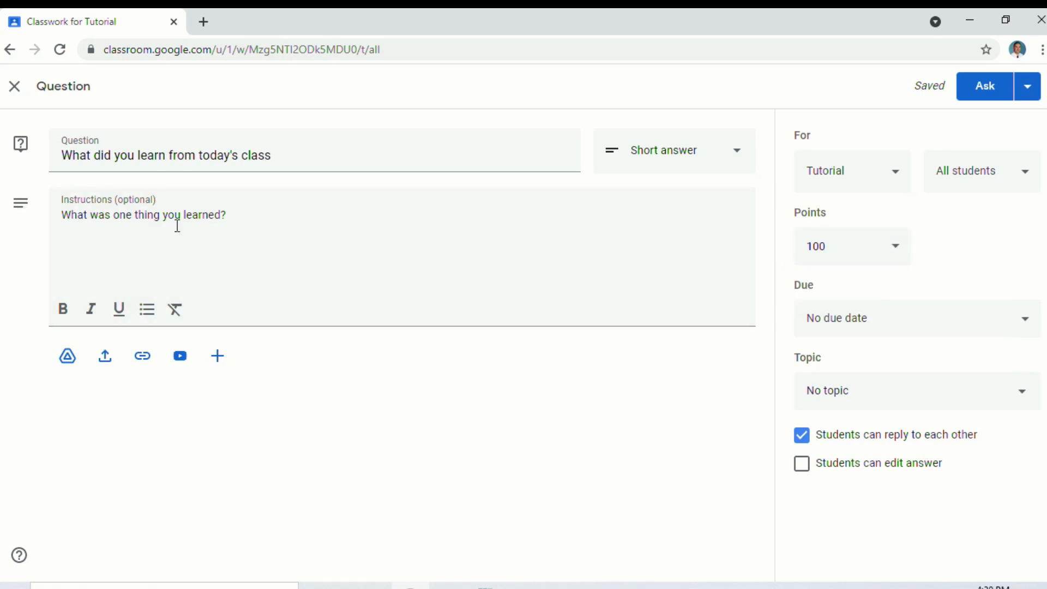
left_click(986, 85)
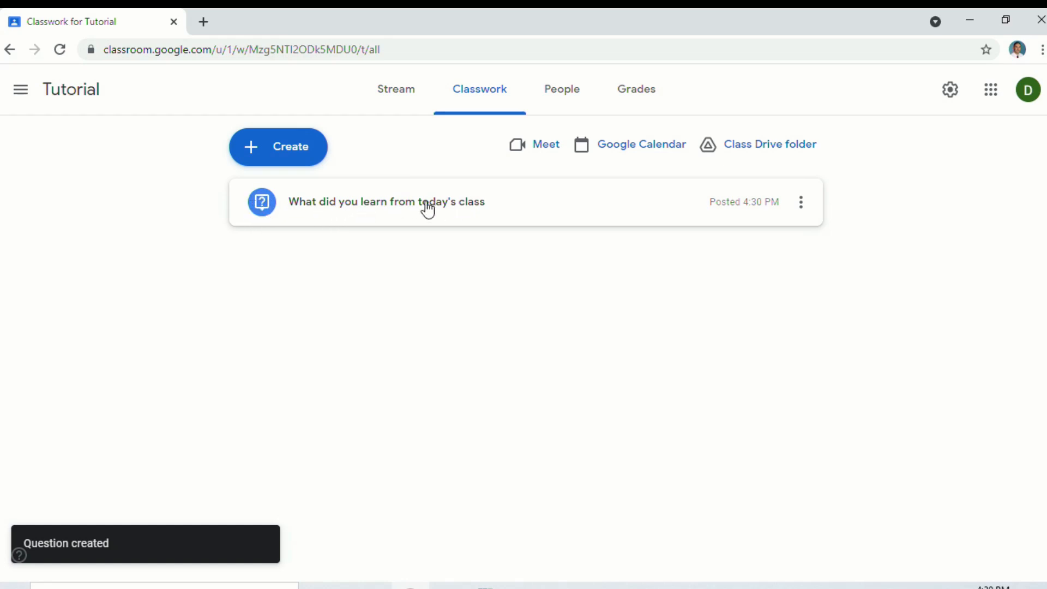
Edit the posted question to append 'Please respond to two classmates' to its instructions and save
left_click(461, 206)
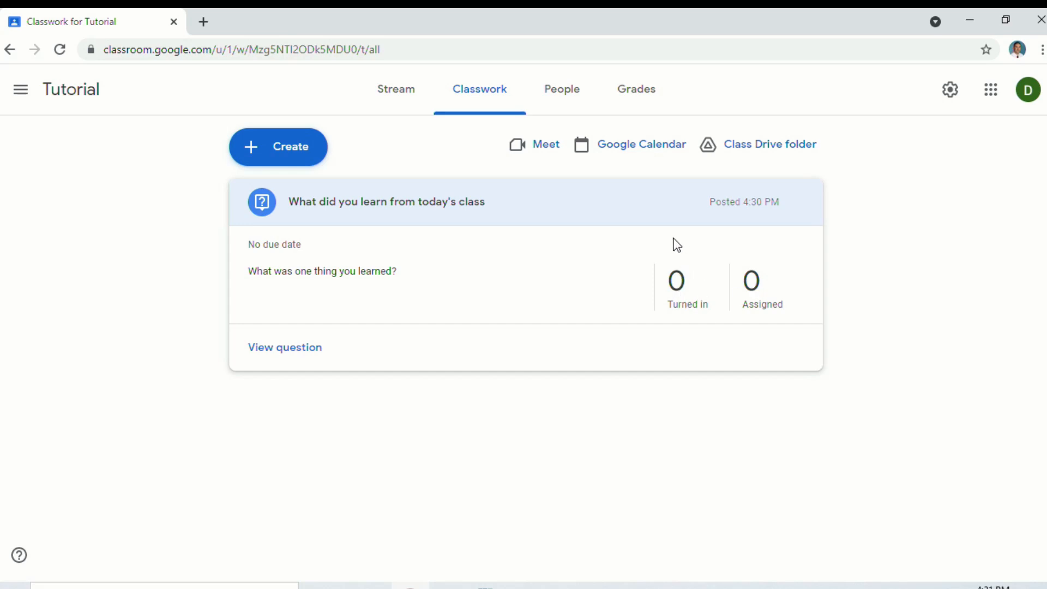
left_click(286, 354)
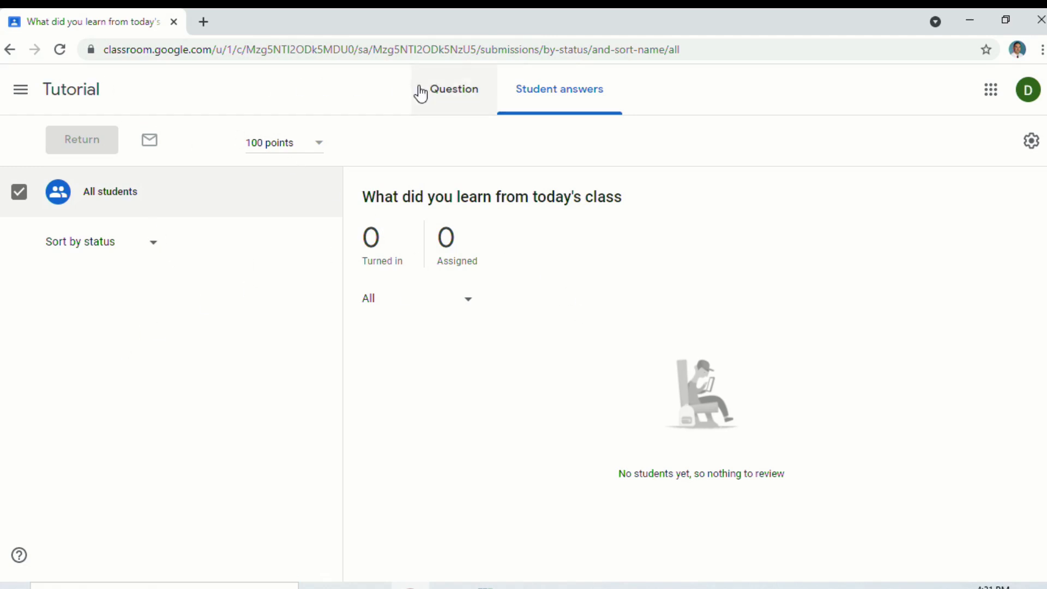
left_click(444, 98)
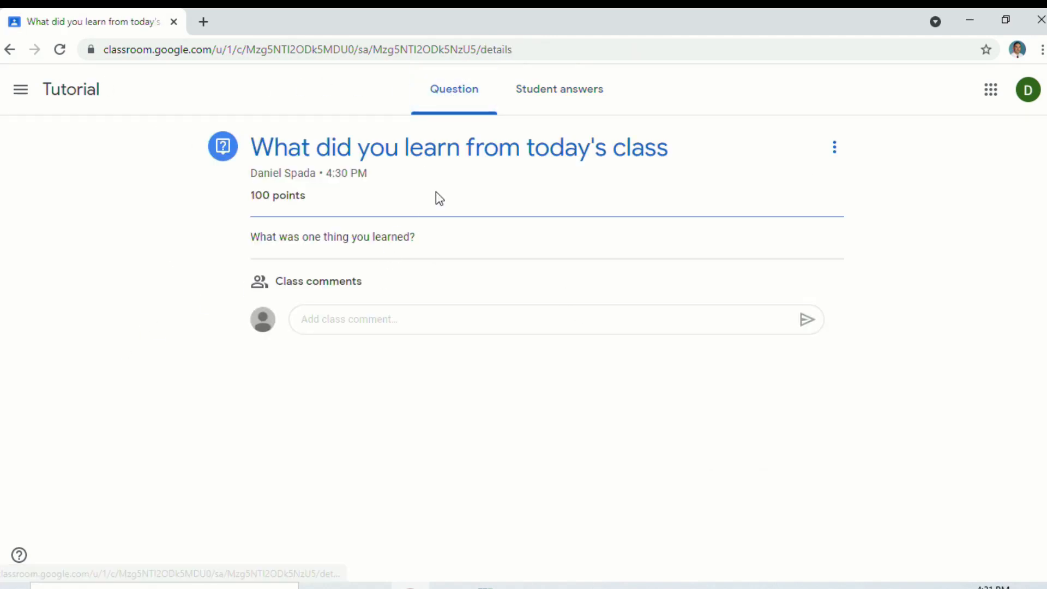
left_click(834, 147)
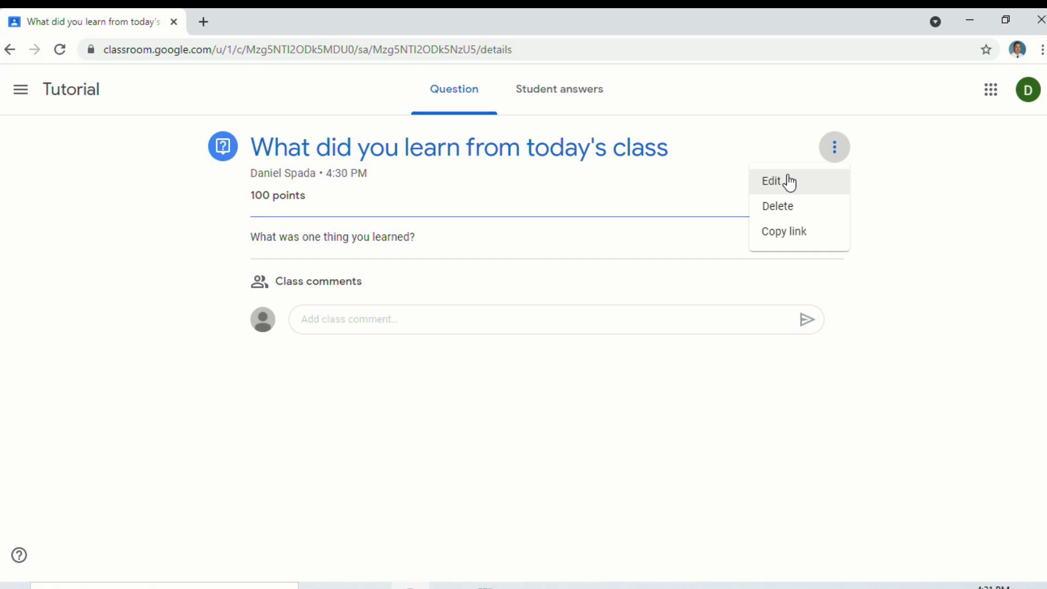
left_click(789, 188)
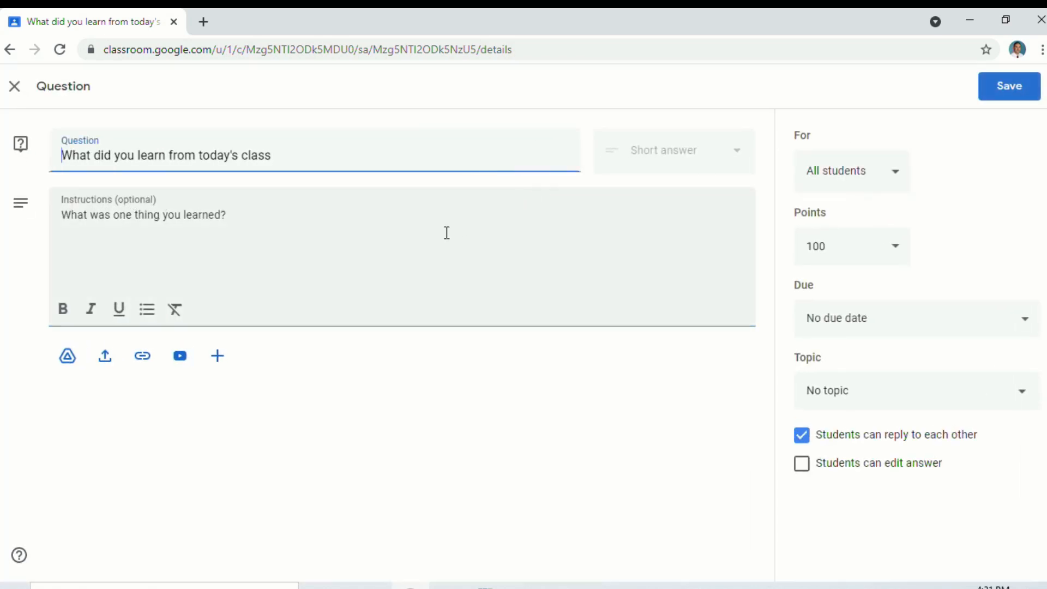
left_click(311, 219)
type("Plea")
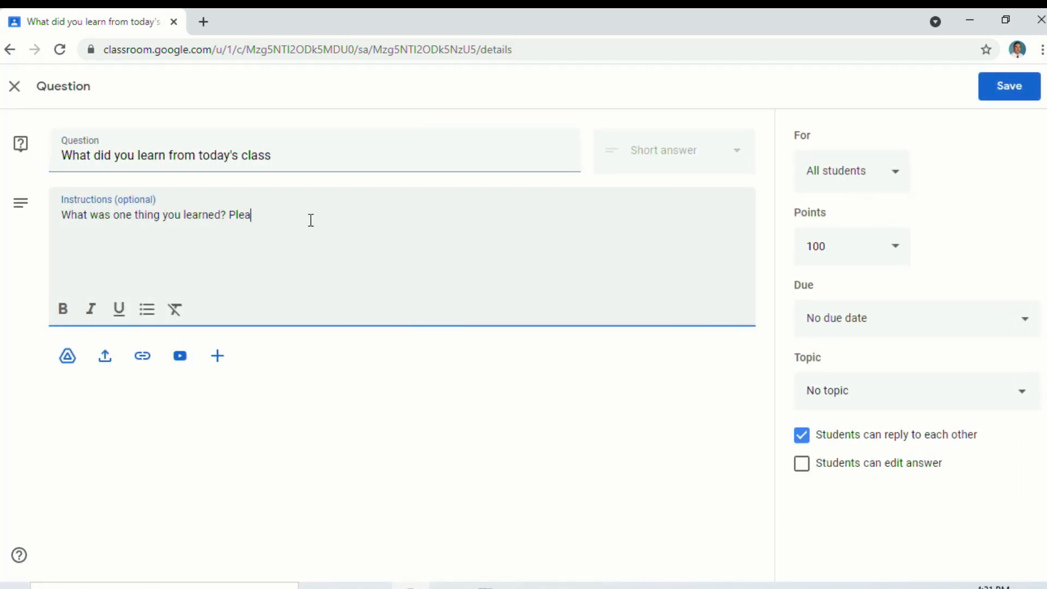
type("se respond to two classmates")
left_click(1007, 87)
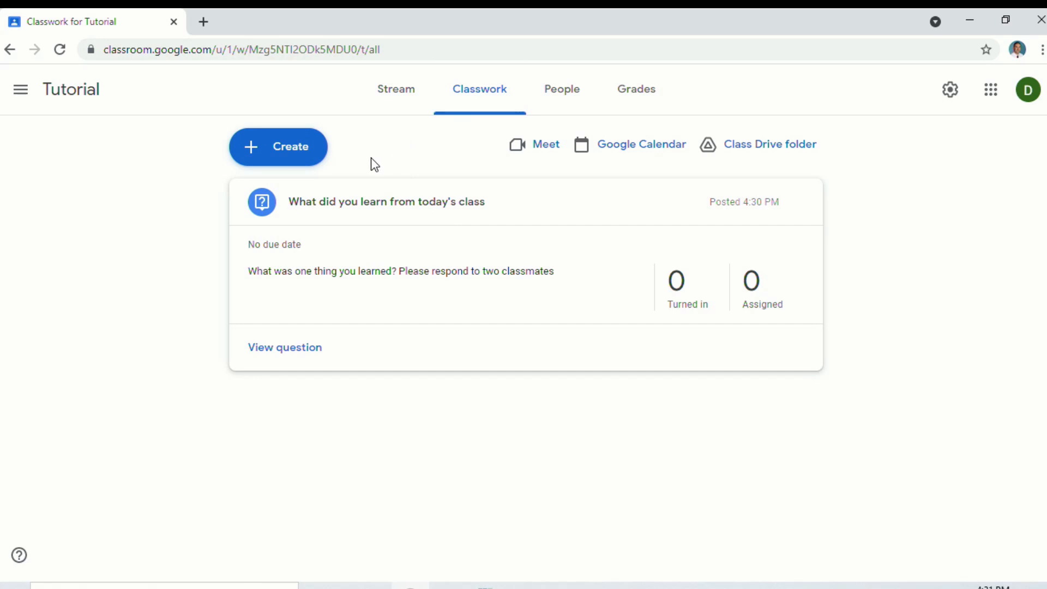
Create a new Assignment titled 'Chapter 1 Where The Red Fern Grows'
left_click(292, 156)
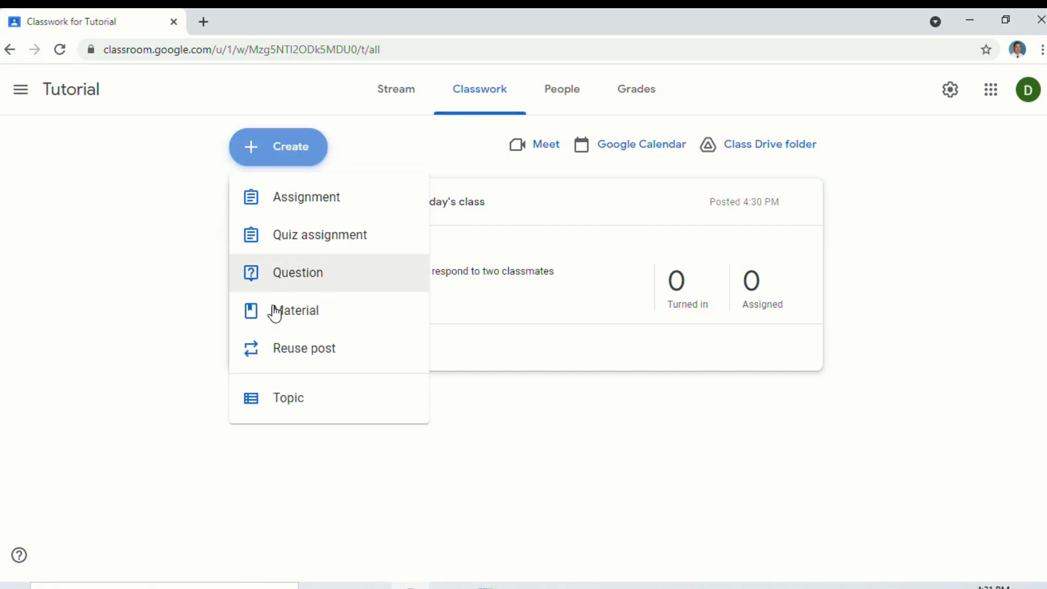
left_click(318, 203)
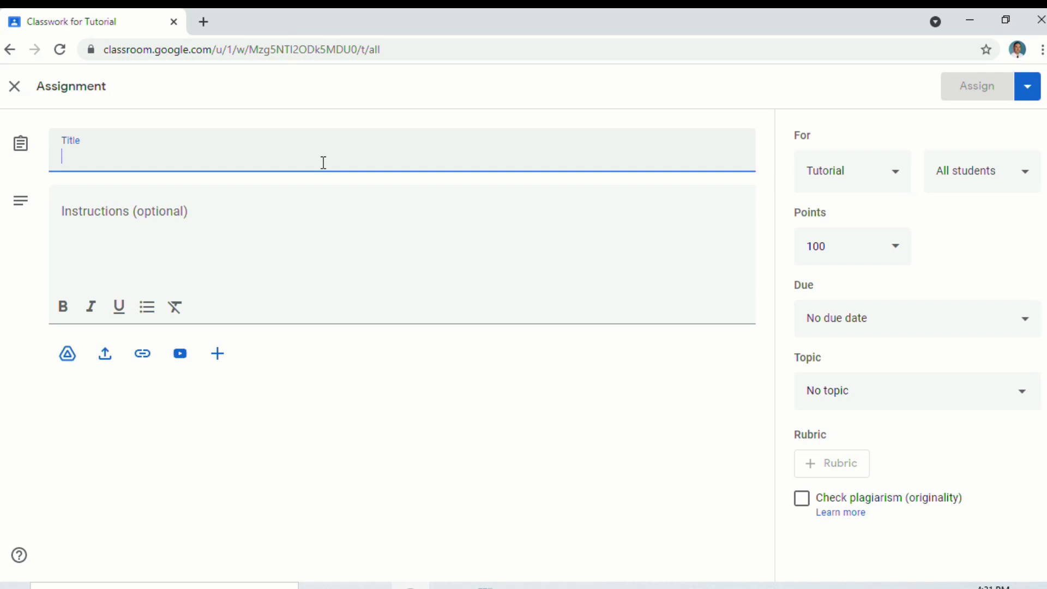
type("Chapter 1")
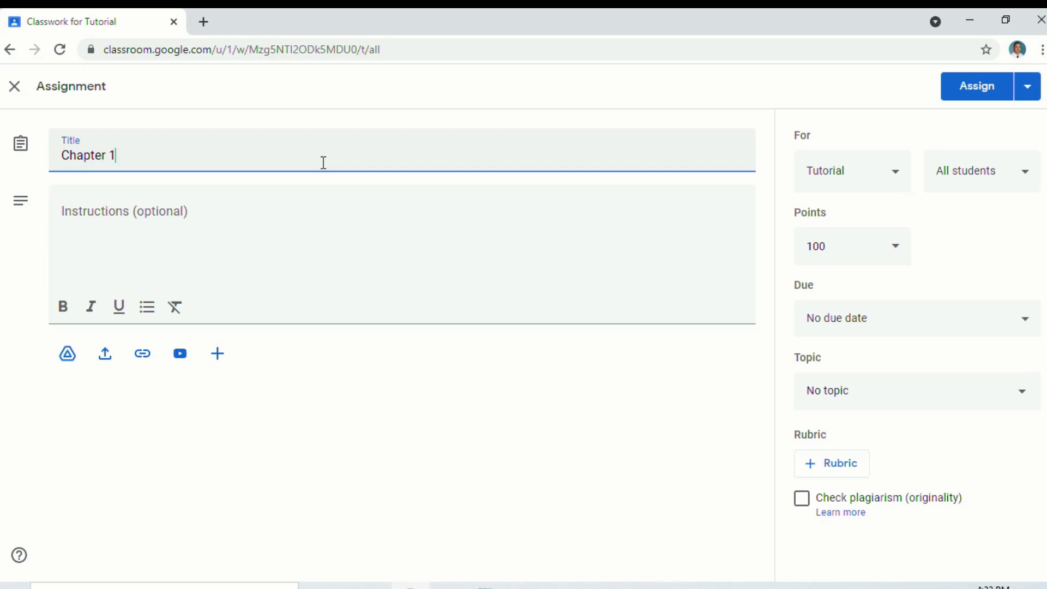
type(" Where The Red Fern Grows")
left_click(174, 221)
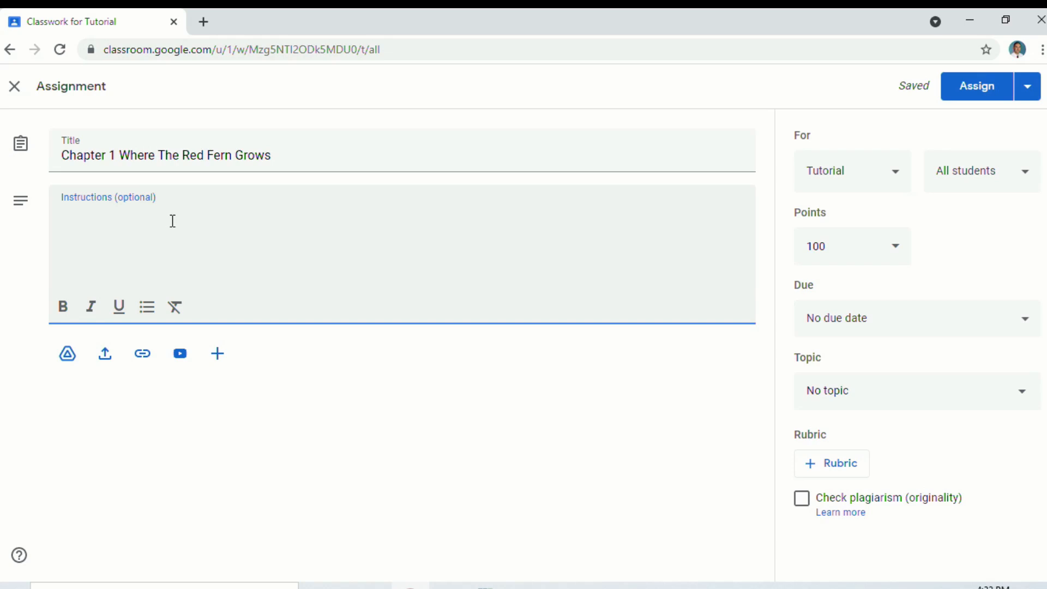
Attach Question-Formulation-Technique-Outline1.doc from Google Drive, set to 'Make a copy for each student'
left_click(73, 354)
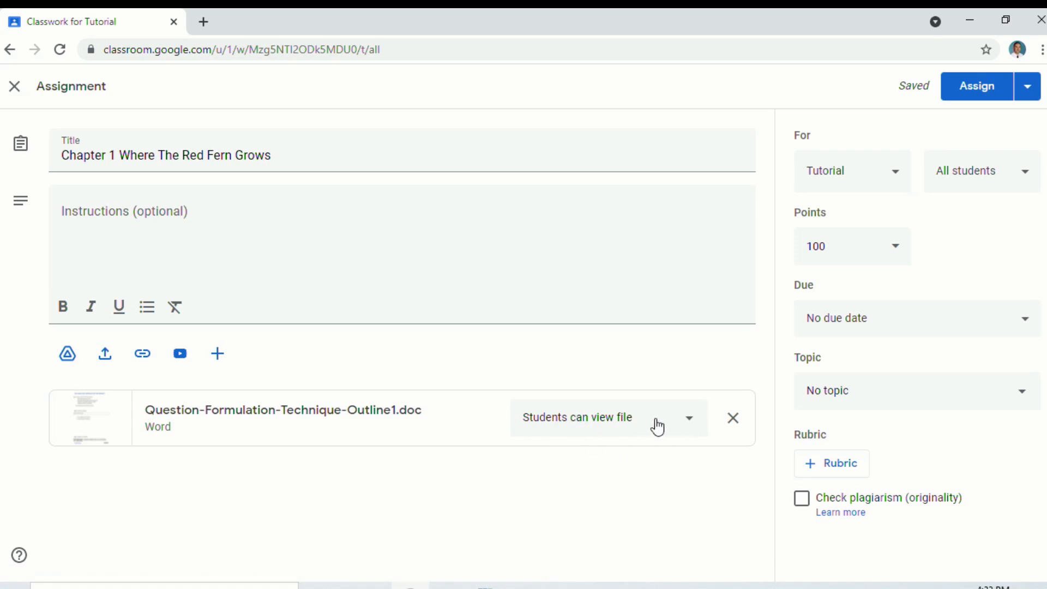
left_click(689, 425)
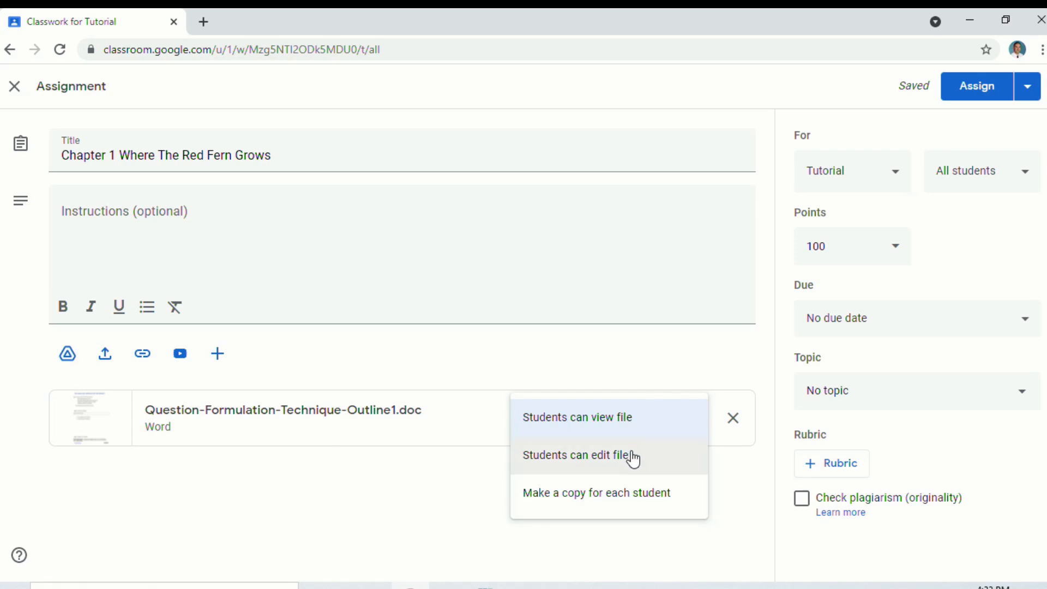
left_click(627, 502)
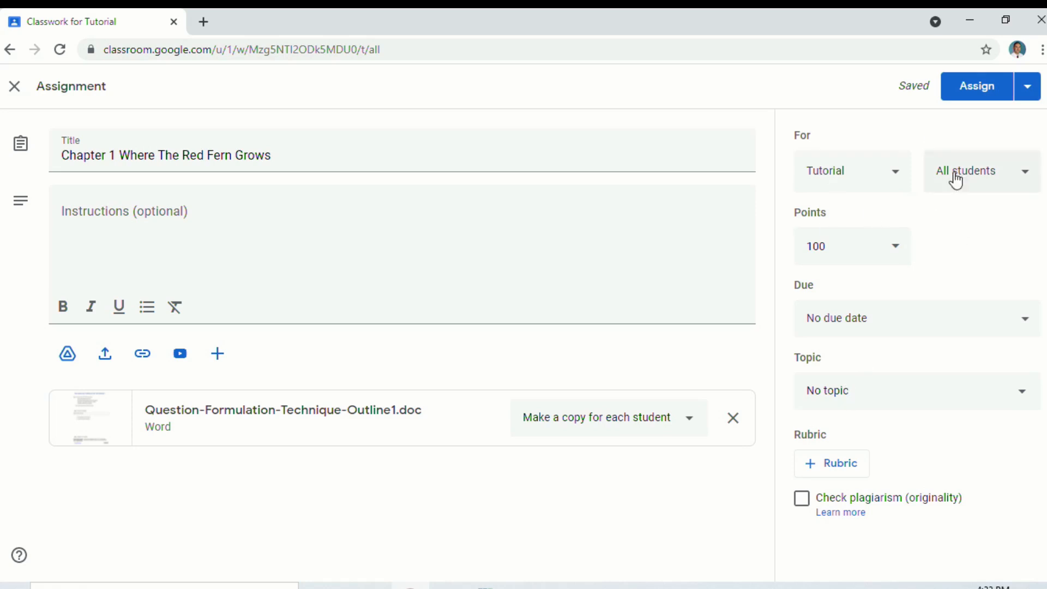
Confirm the assignment goes to the Tutorial class and all students
left_click(897, 171)
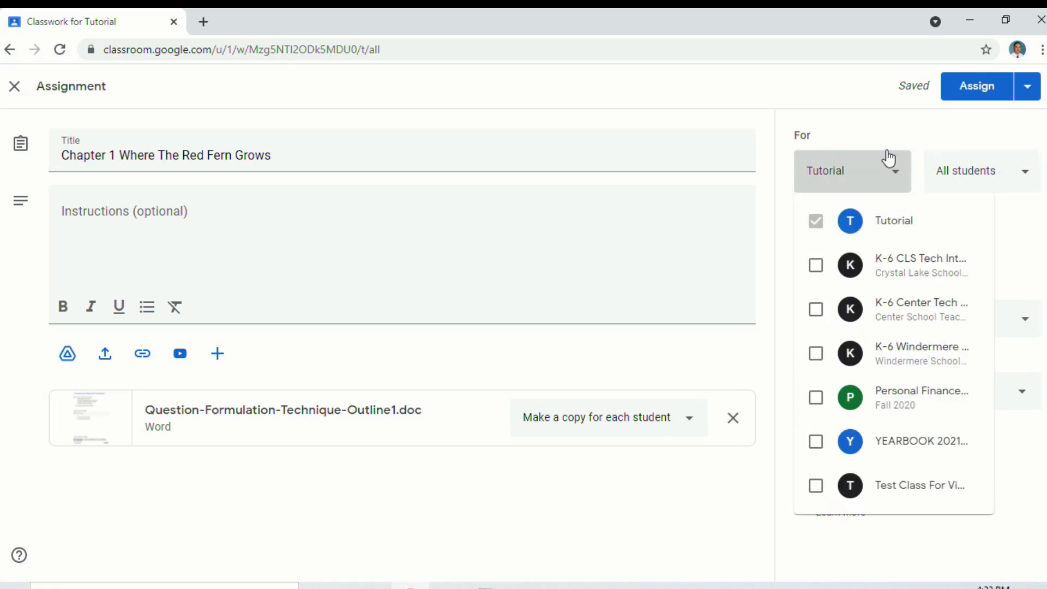
left_click(1004, 173)
left_click(1006, 164)
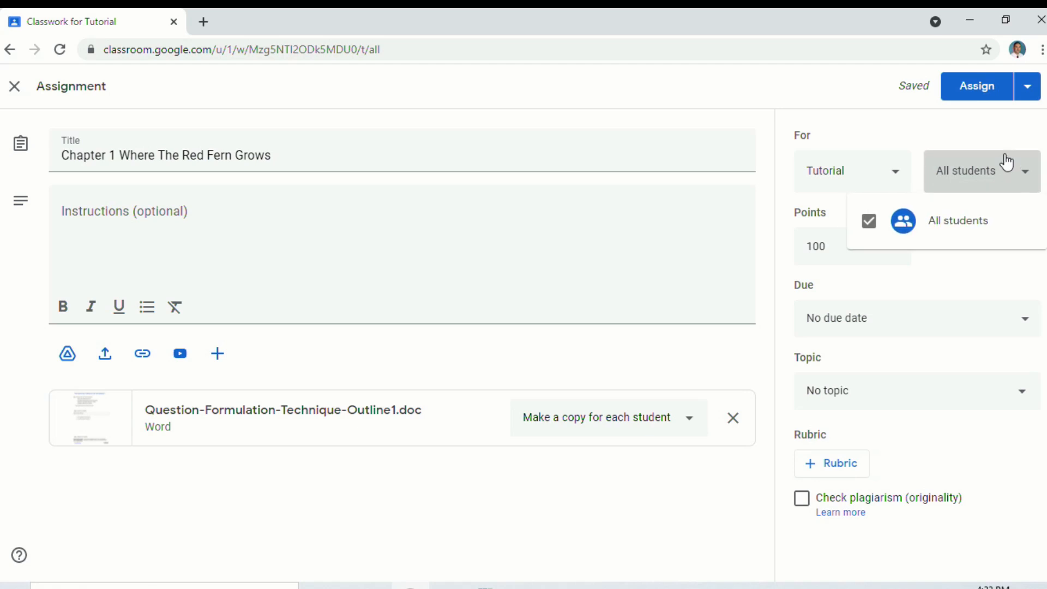
left_click(987, 142)
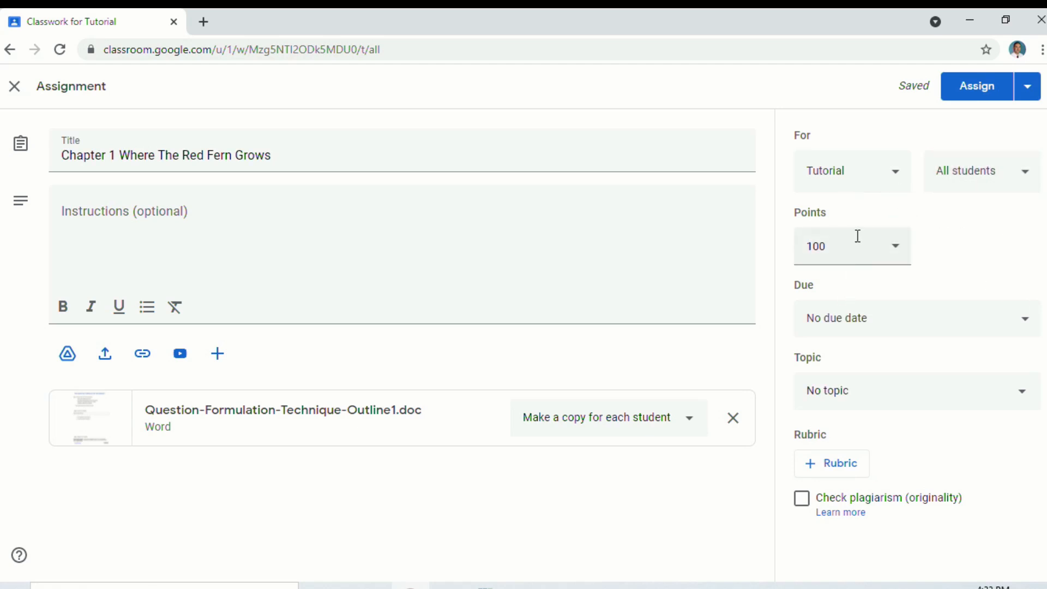
Set the due date to tomorrow, Sep 10, 2021, then start a new rubric
left_click(924, 318)
left_click(942, 382)
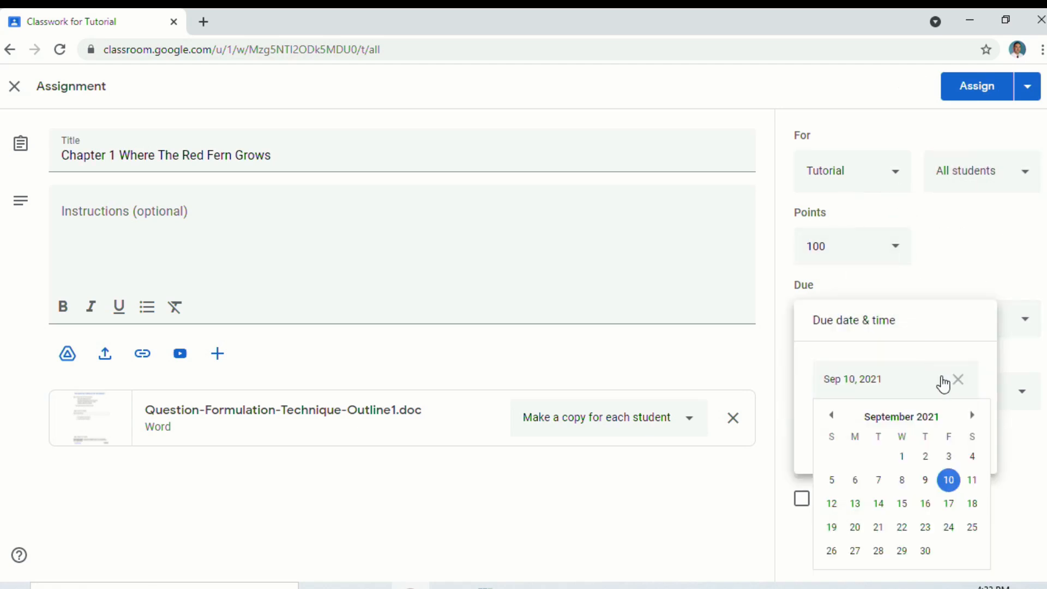
left_click(949, 480)
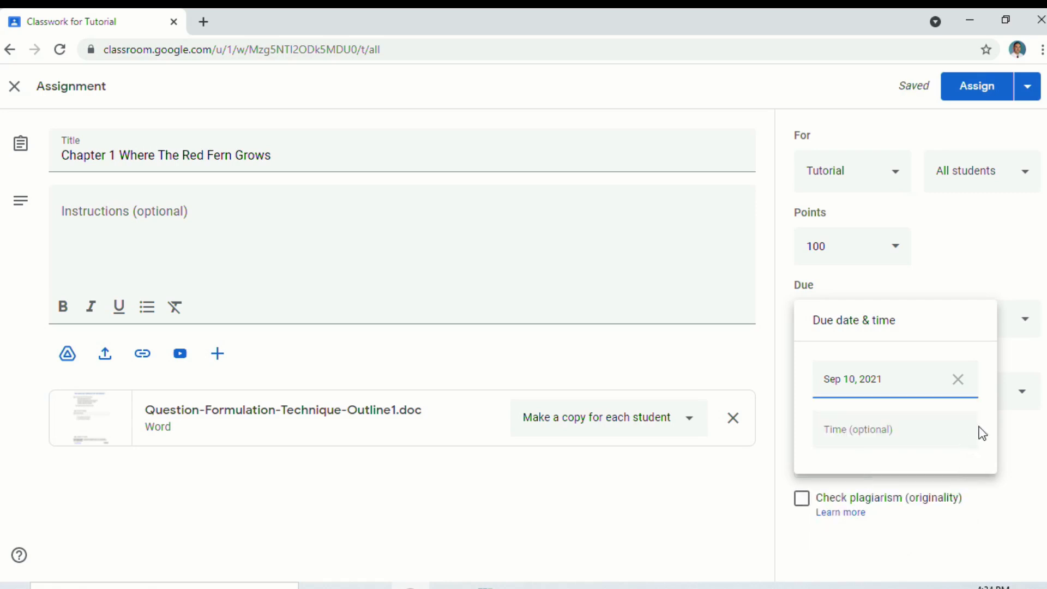
left_click(1014, 467)
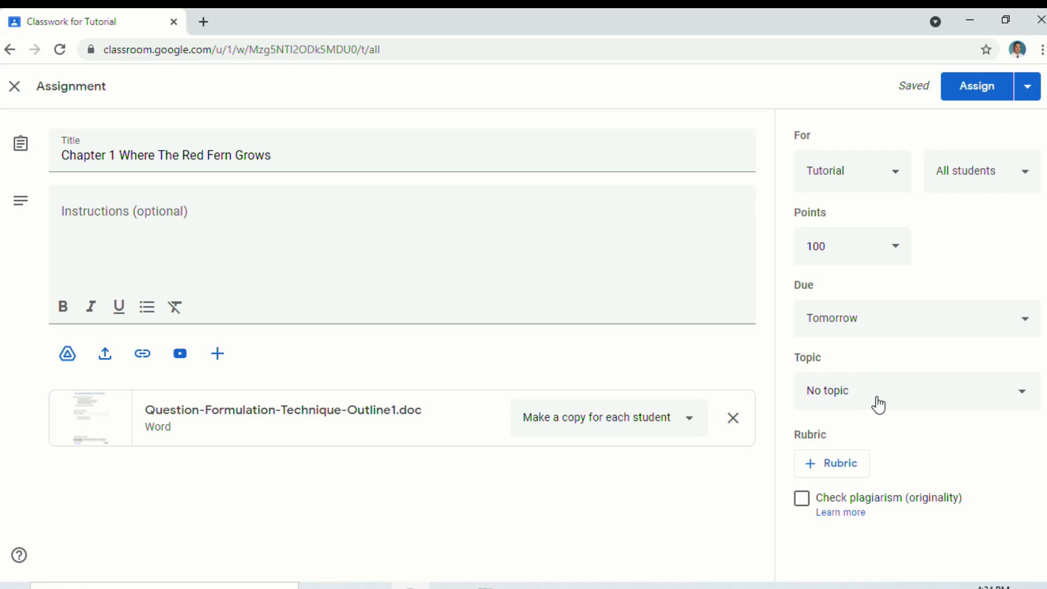
left_click(828, 465)
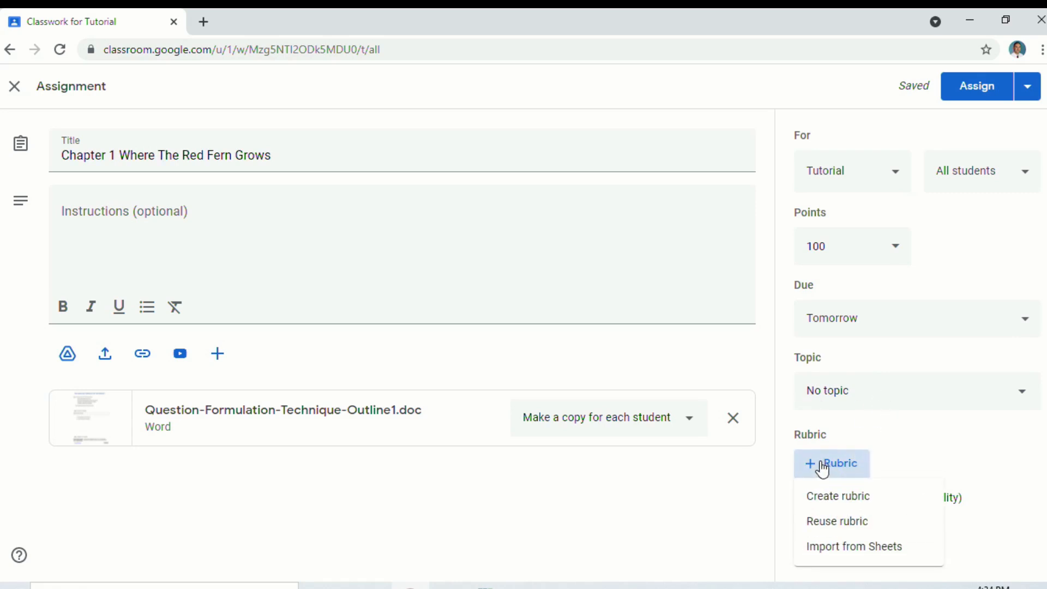
left_click(840, 499)
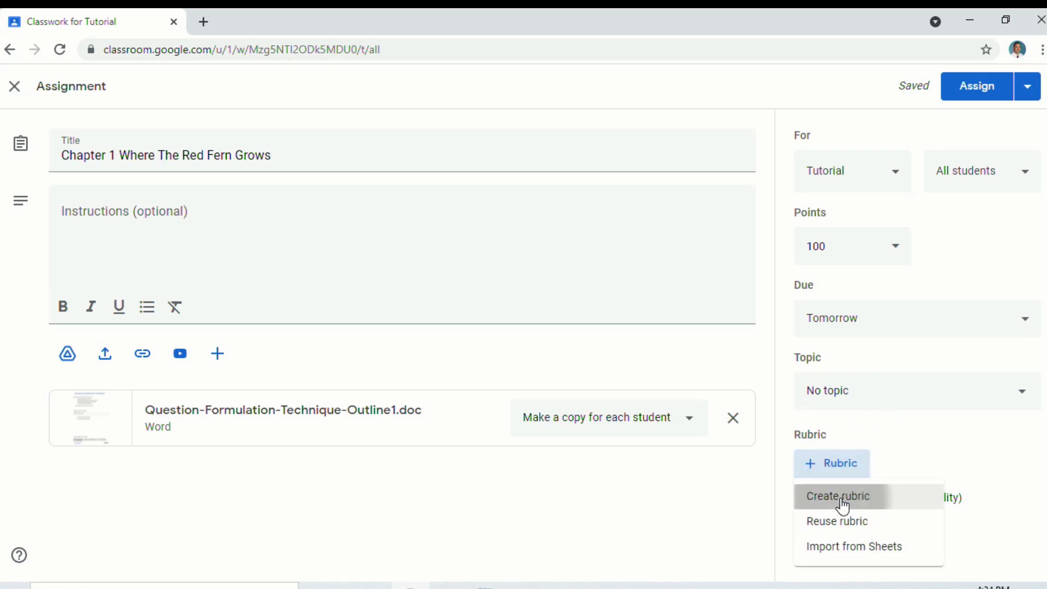
Discard the empty rubric and enable plagiarism (originality) checking on the assignment
scroll(466, 314, "down", 2)
scroll(466, 316, "up", 2)
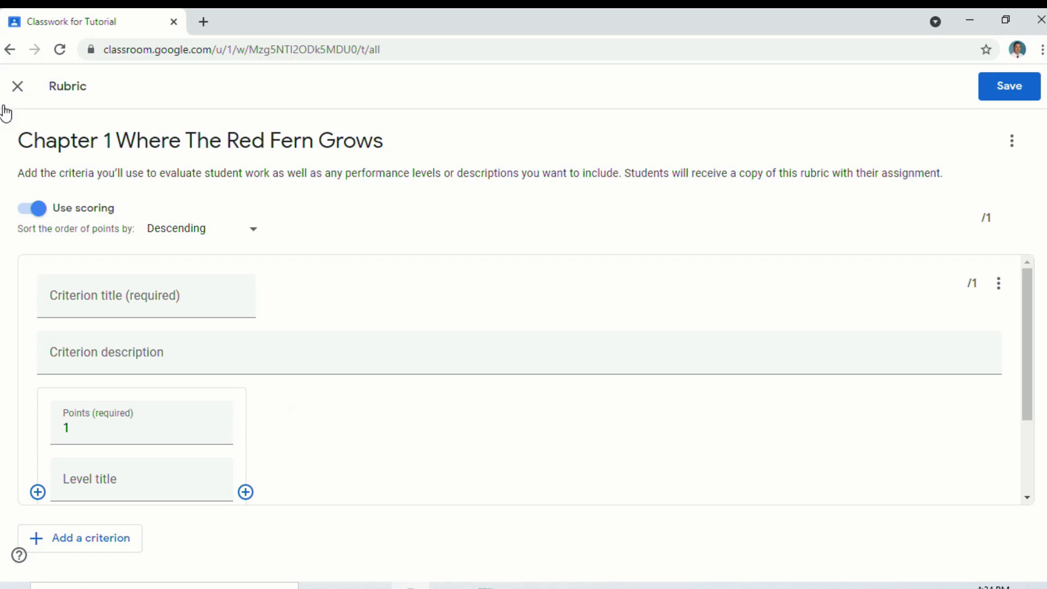
left_click(17, 86)
left_click(611, 364)
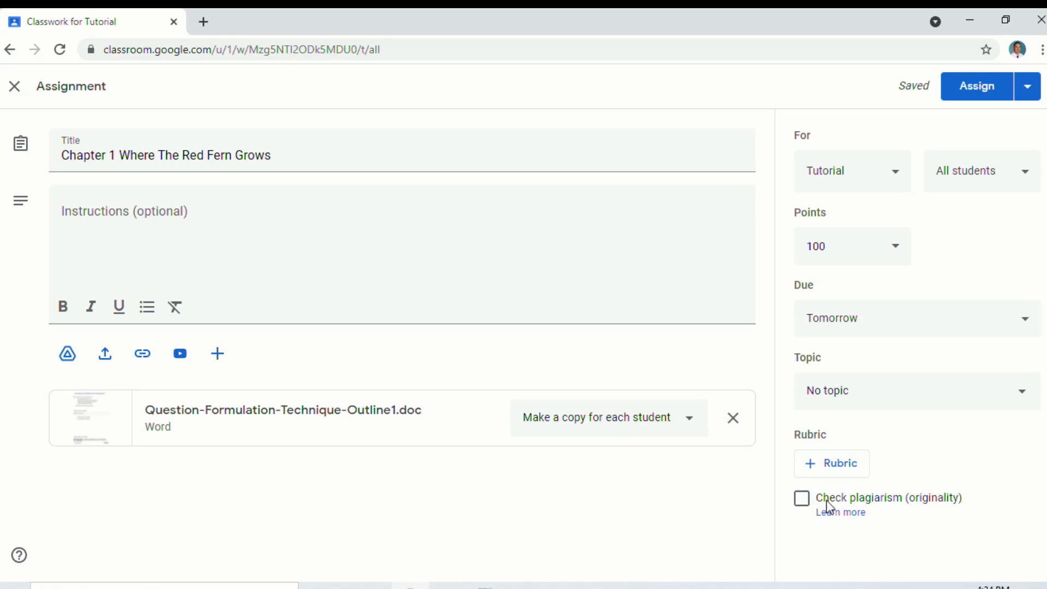
left_click(802, 499)
Assign the Chapter 1 assignment and add a Reading topic
left_click(972, 96)
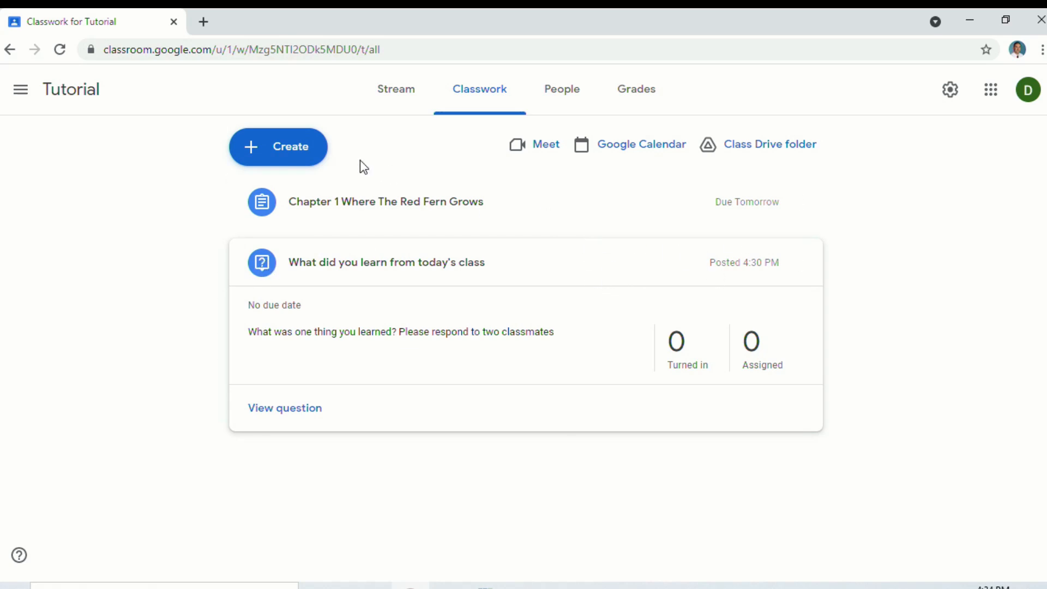
left_click(304, 150)
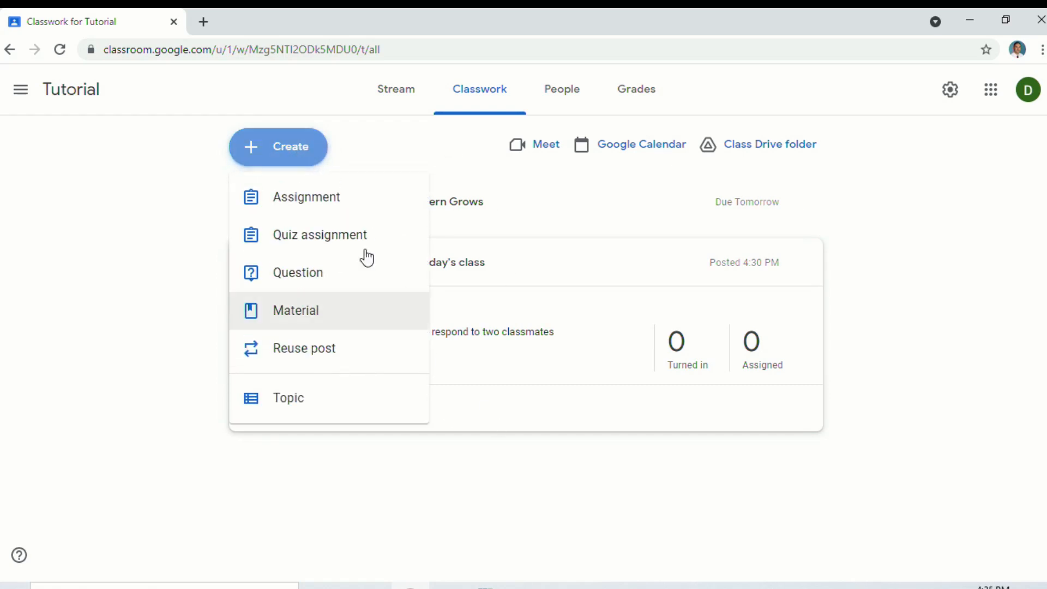
left_click(297, 410)
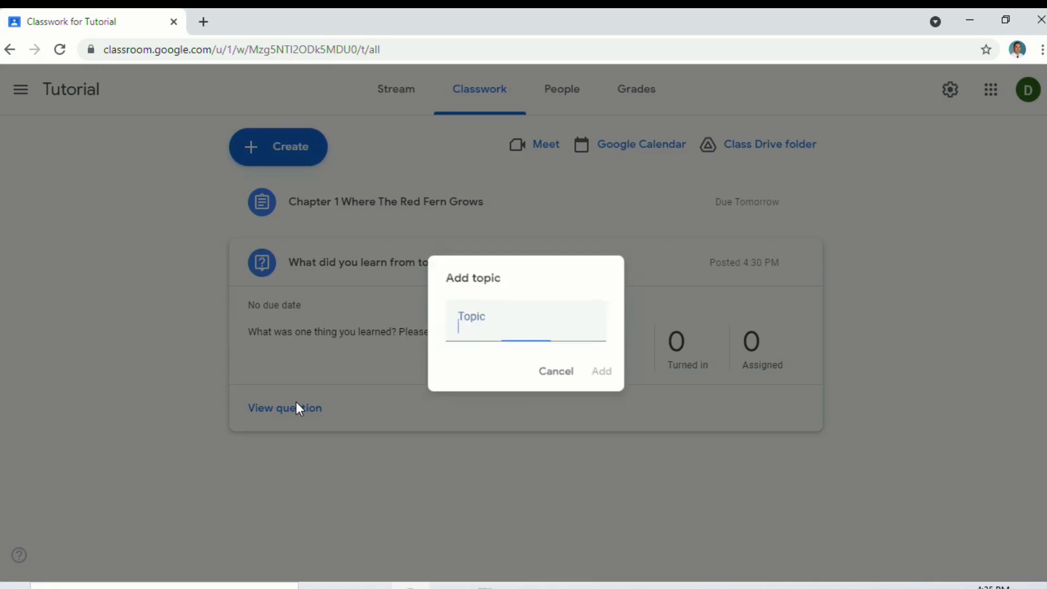
type("Reading")
left_click(603, 376)
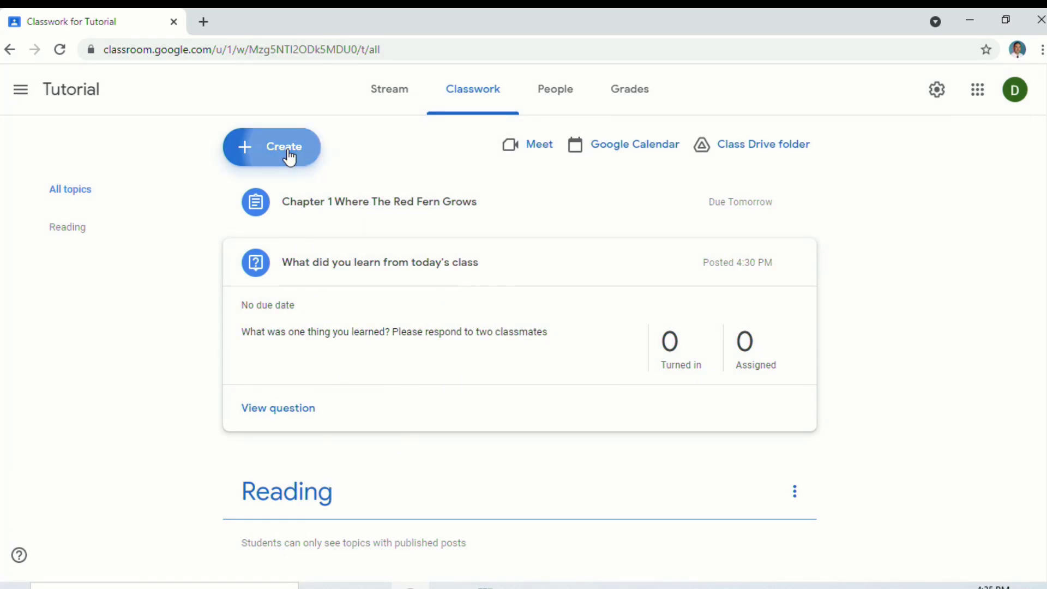
Add the Science and Math topics to the Classwork page
left_click(289, 157)
left_click(299, 408)
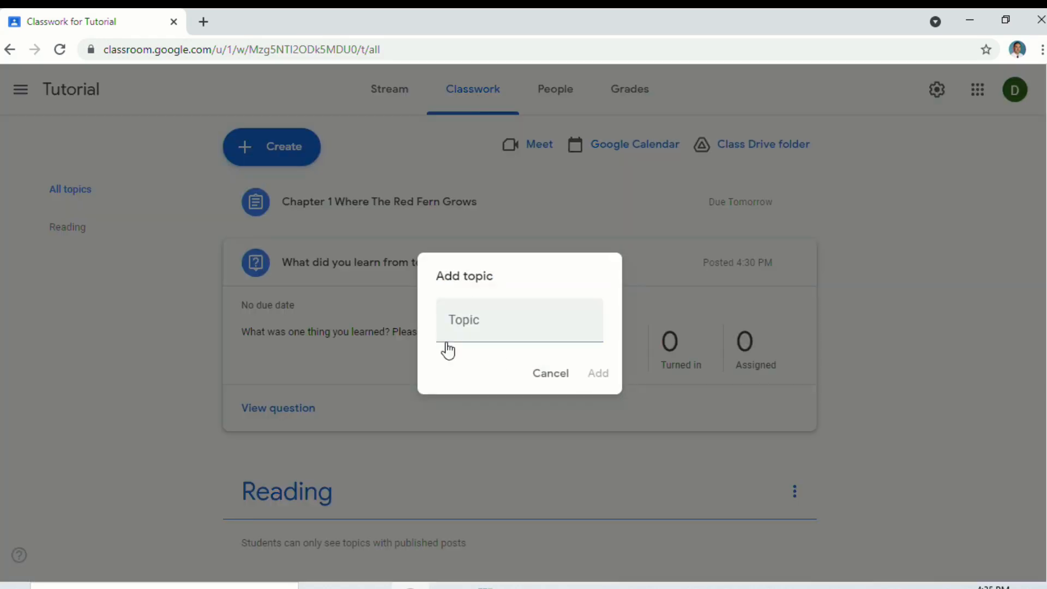
left_click(477, 327)
type("Scienc")
left_click(598, 374)
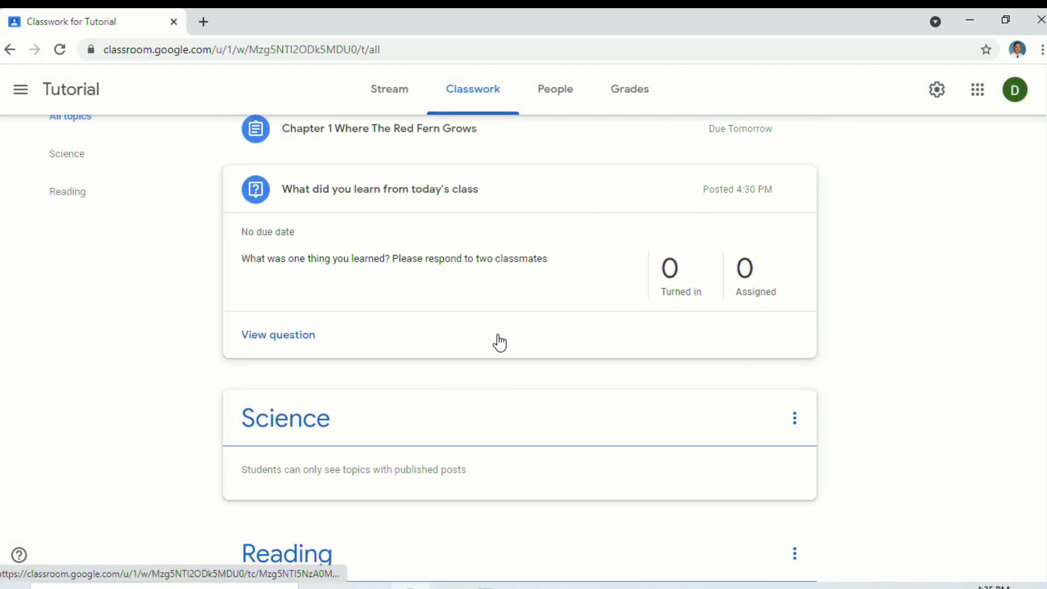
scroll(500, 343, "up", 2)
left_click(280, 161)
left_click(291, 401)
type("Math")
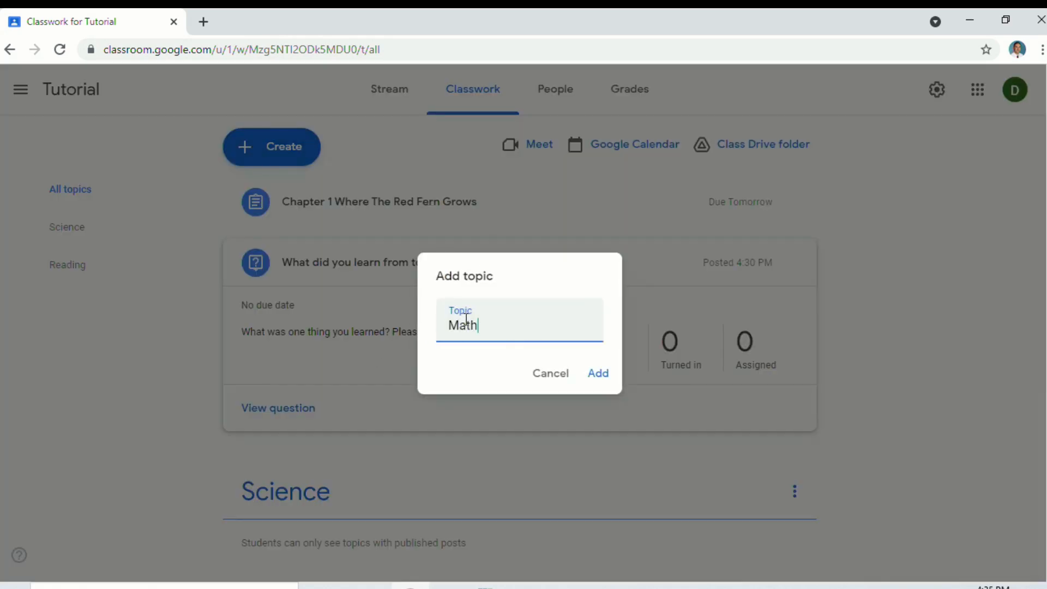
left_click(598, 375)
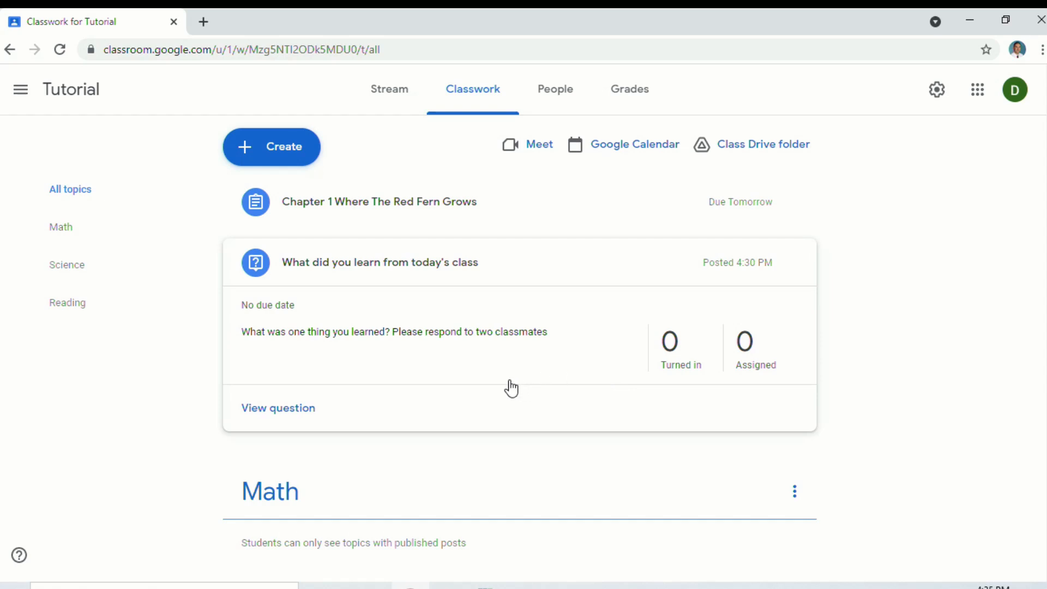
Drag the today's class question into the Math topic
scroll(526, 381, "down", 4)
scroll(515, 332, "up", 1)
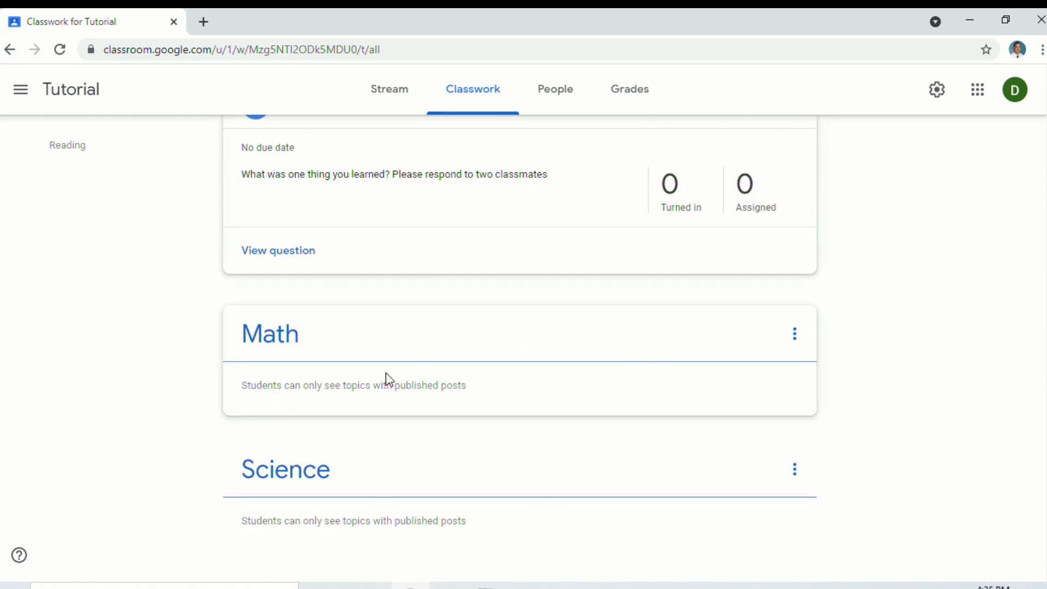
scroll(452, 343, "up", 1)
scroll(445, 341, "down", 1)
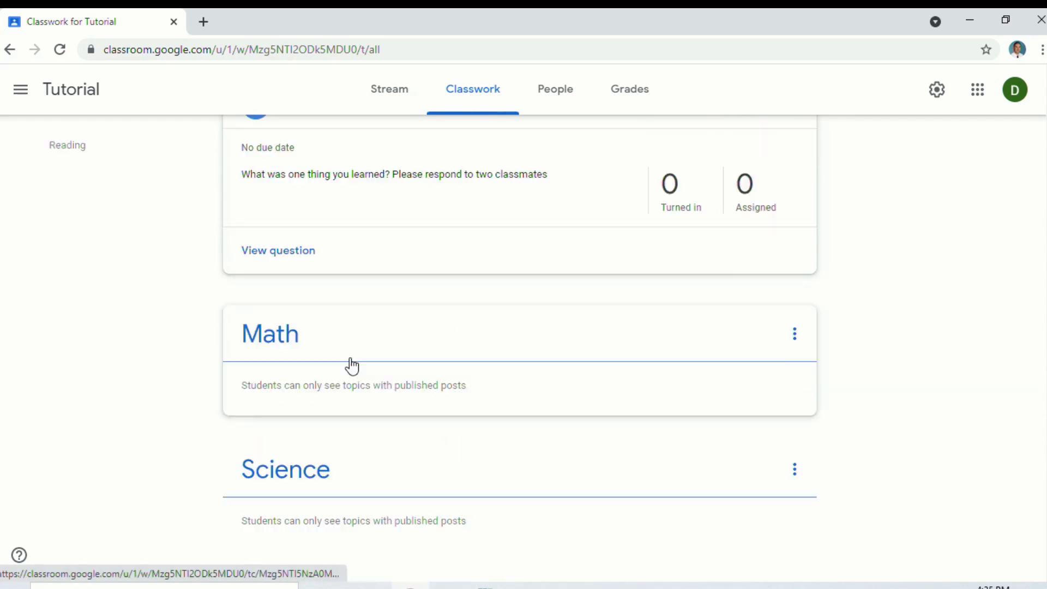
scroll(350, 367, "up", 2)
left_click_drag(529, 272, 478, 351)
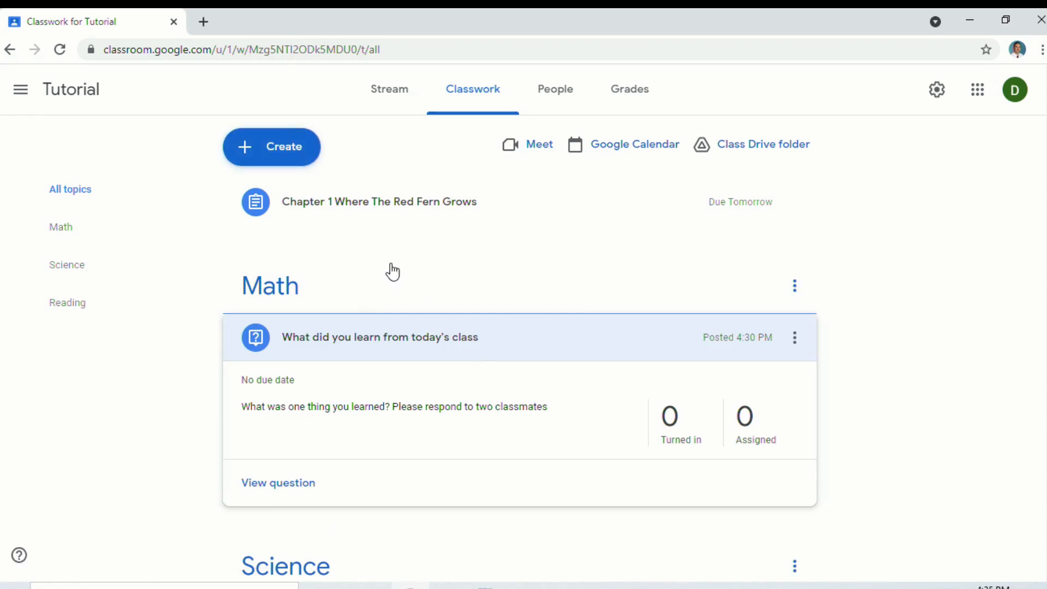
Move the Chapter 1 assignment through Science into the Reading topic
left_click_drag(400, 203, 423, 430)
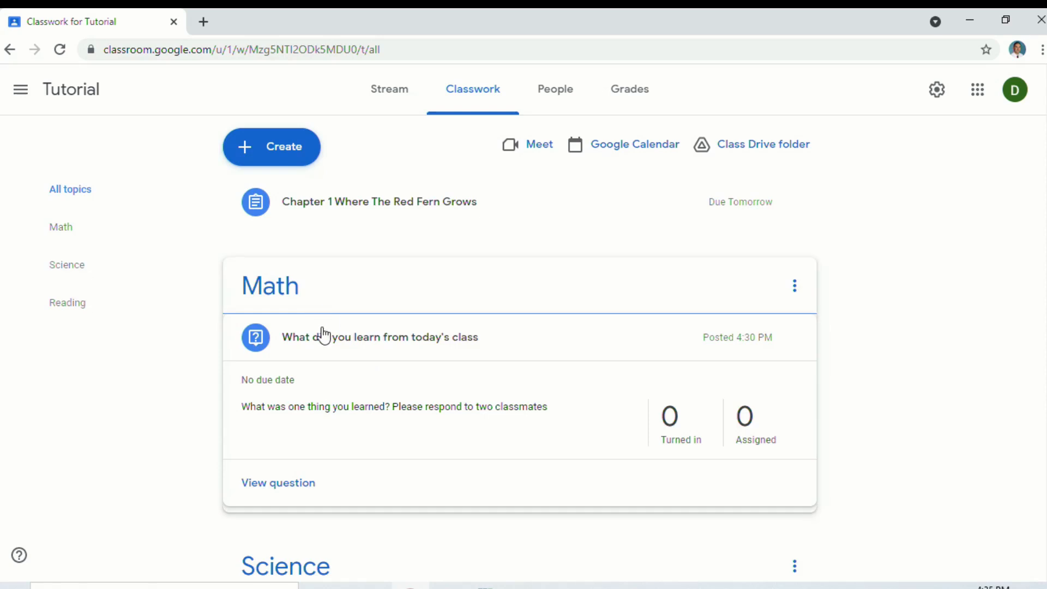
scroll(322, 336, "down", 3)
scroll(376, 433, "down", 1)
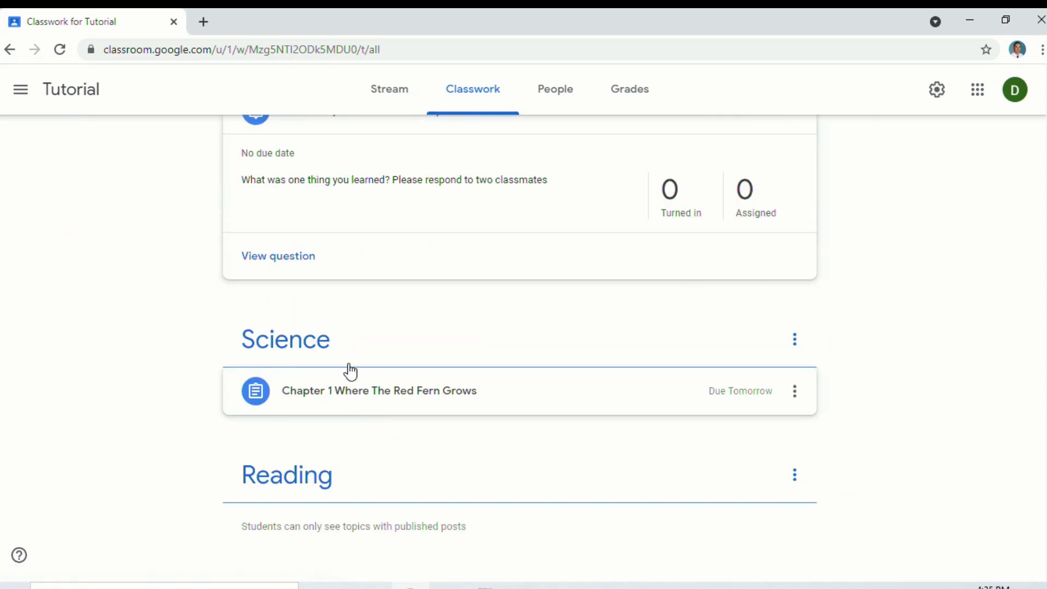
left_click_drag(290, 397, 338, 553)
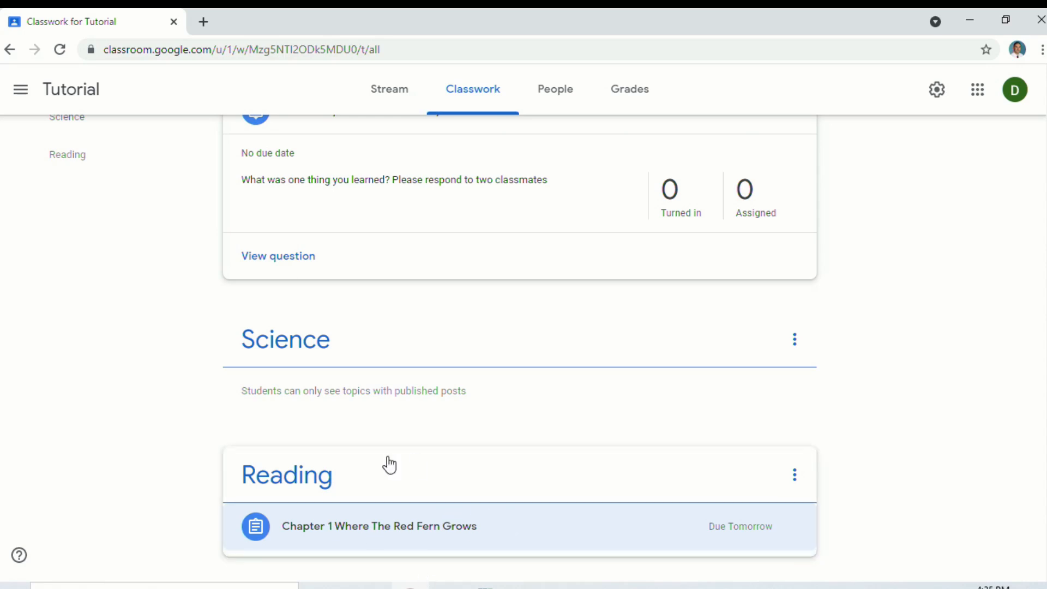
scroll(476, 453, "up", 3)
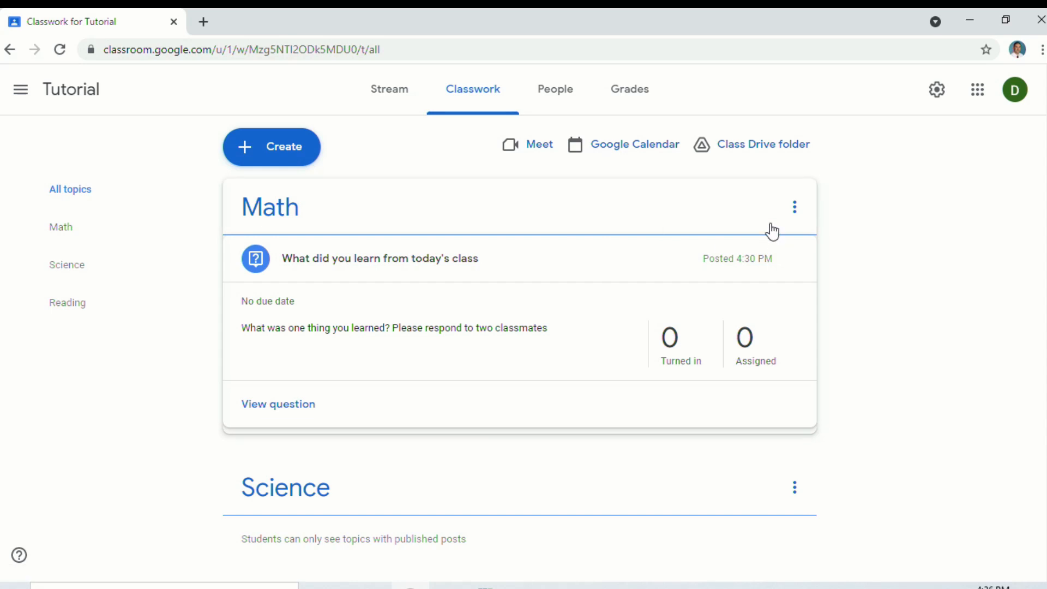
Delete the Science topic
left_click(789, 485)
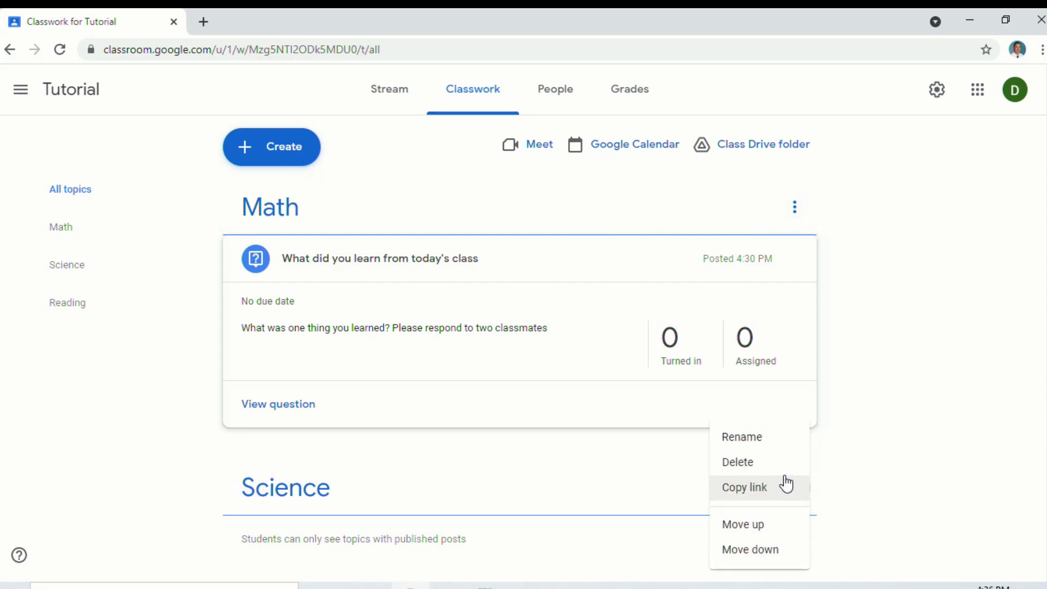
left_click(768, 468)
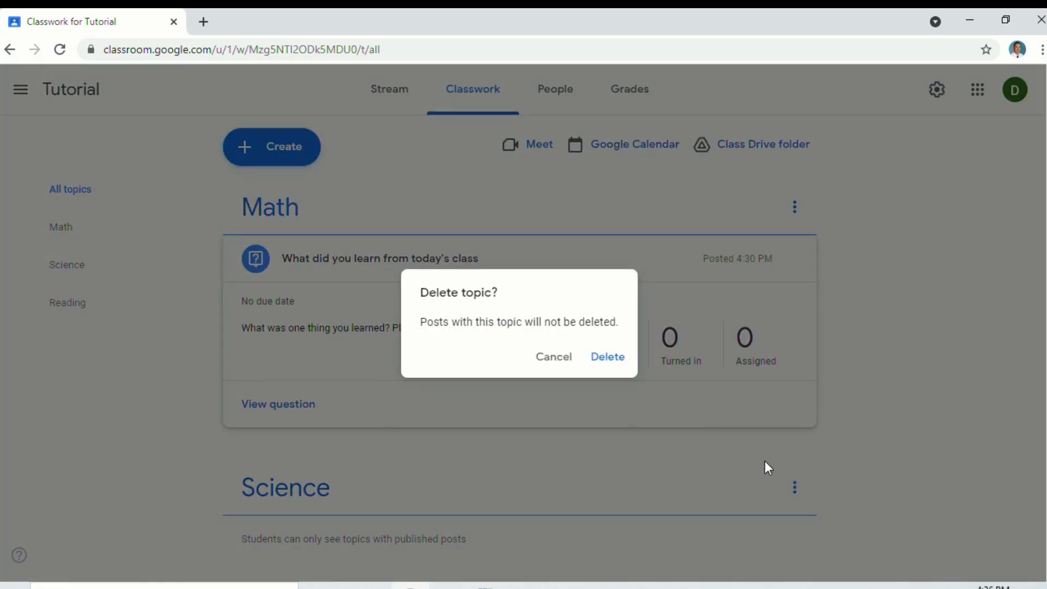
left_click(604, 365)
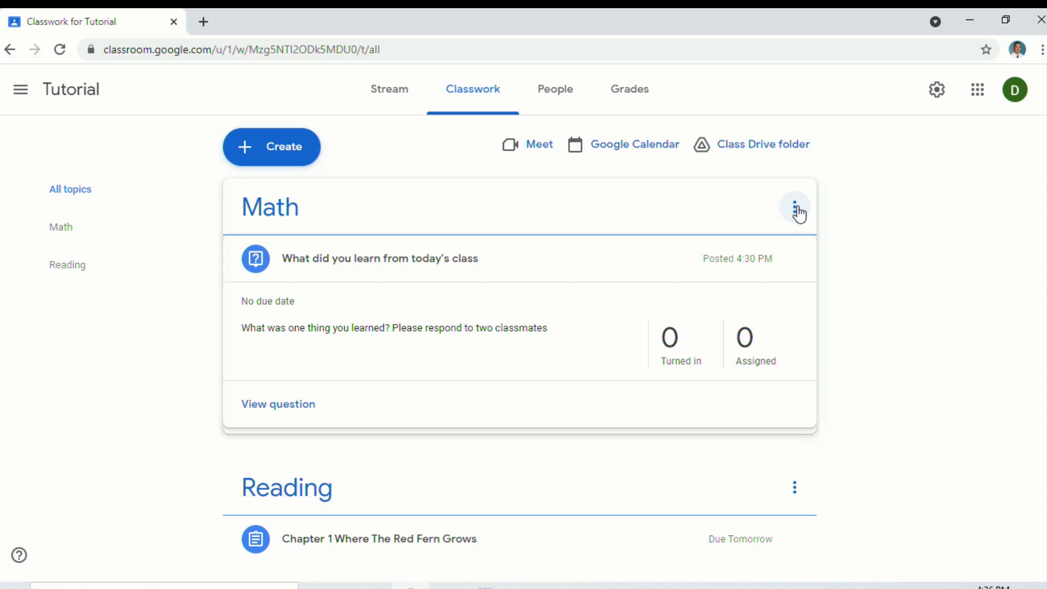
Rename the Math topic to 'Work For Week 9/6-9/10'
left_click(796, 208)
left_click(768, 256)
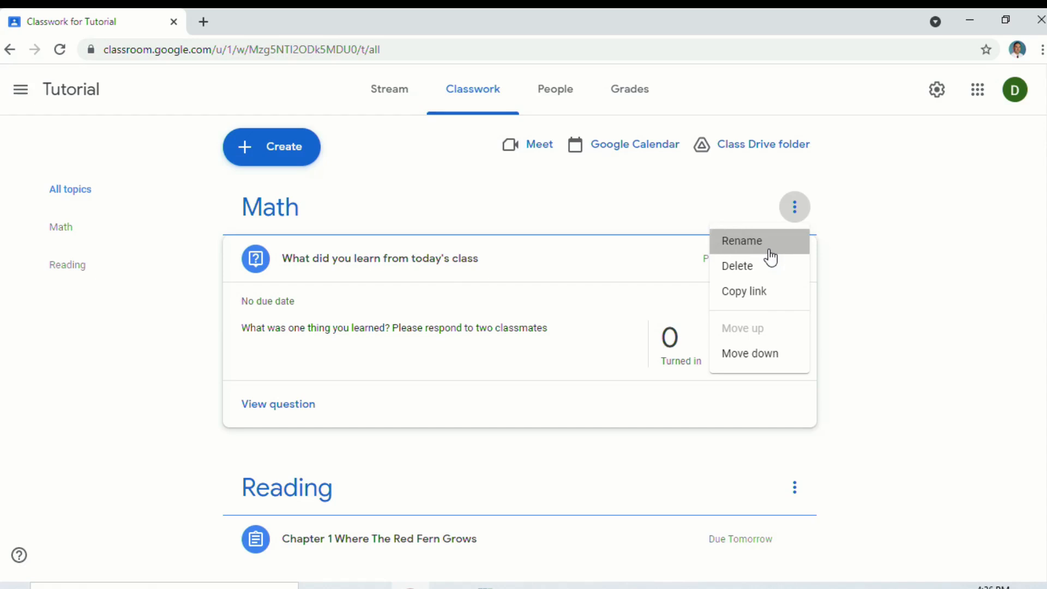
double_click(502, 328)
type("W")
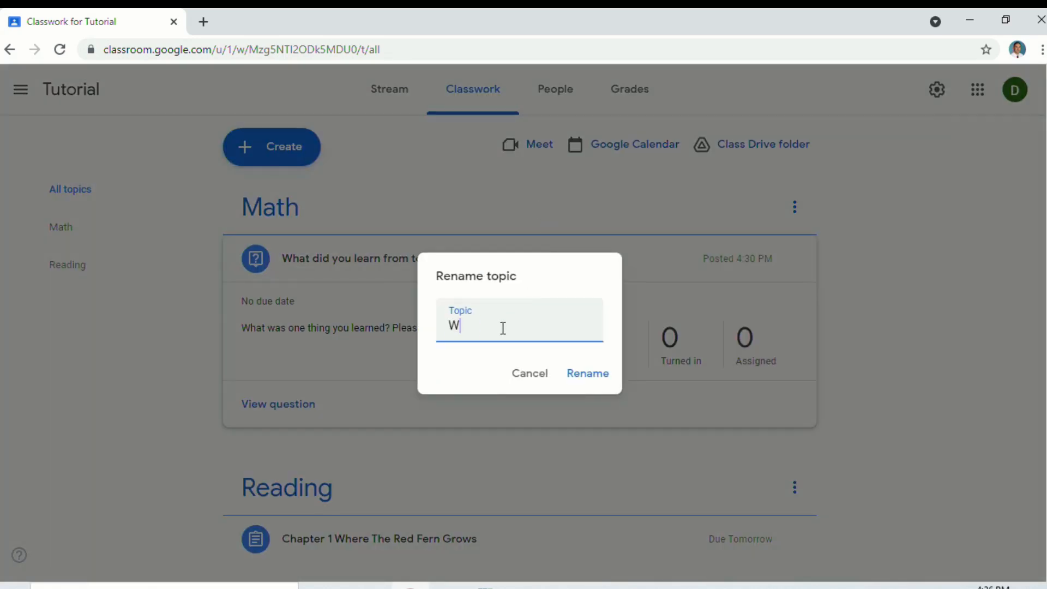
type("ork For Week 9/6-9/10")
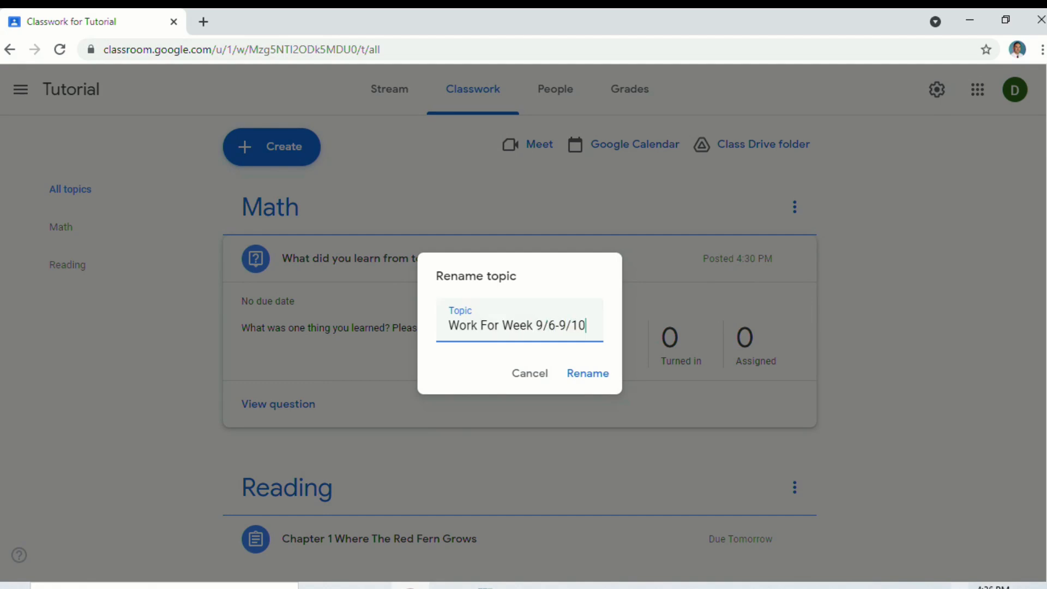
key("Return")
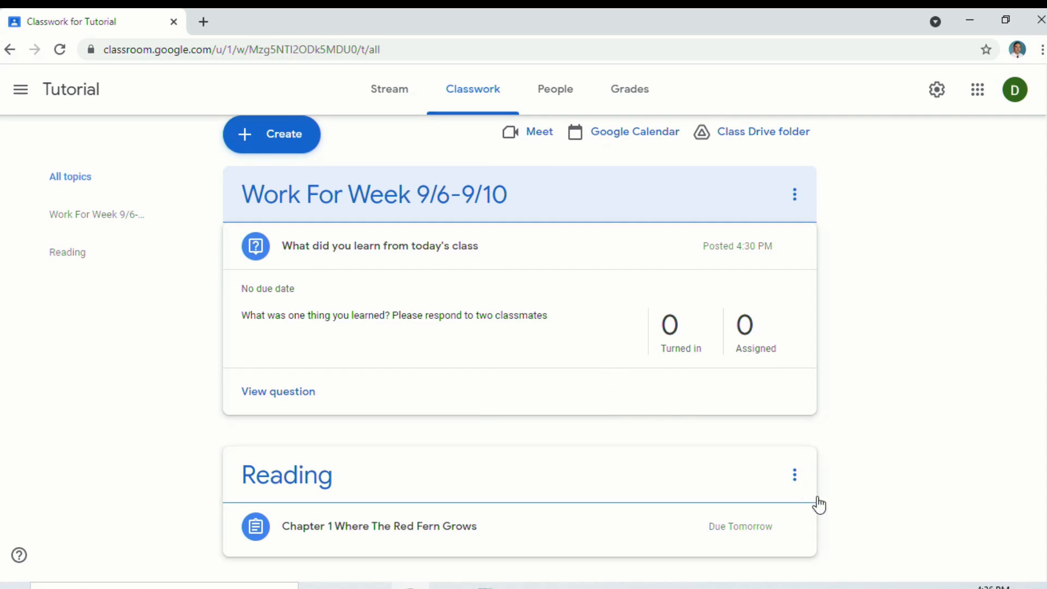
left_click(794, 482)
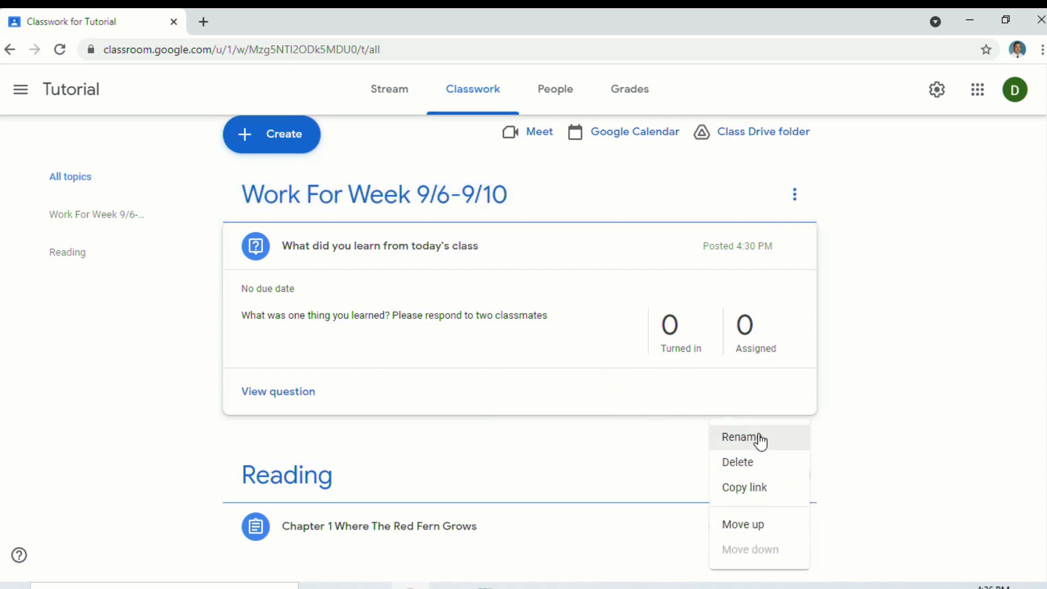
scroll(871, 448, "up", 1)
left_click(877, 334)
Create a quiz assignment titled 'Unit Quiz' and assign it to the Tutorial class
left_click(265, 154)
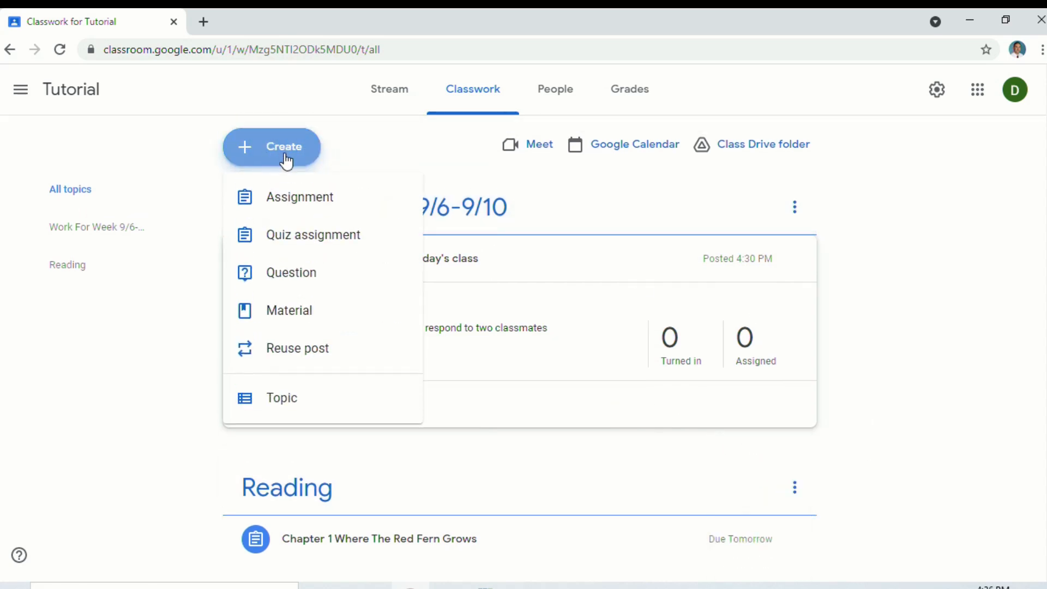
left_click(304, 252)
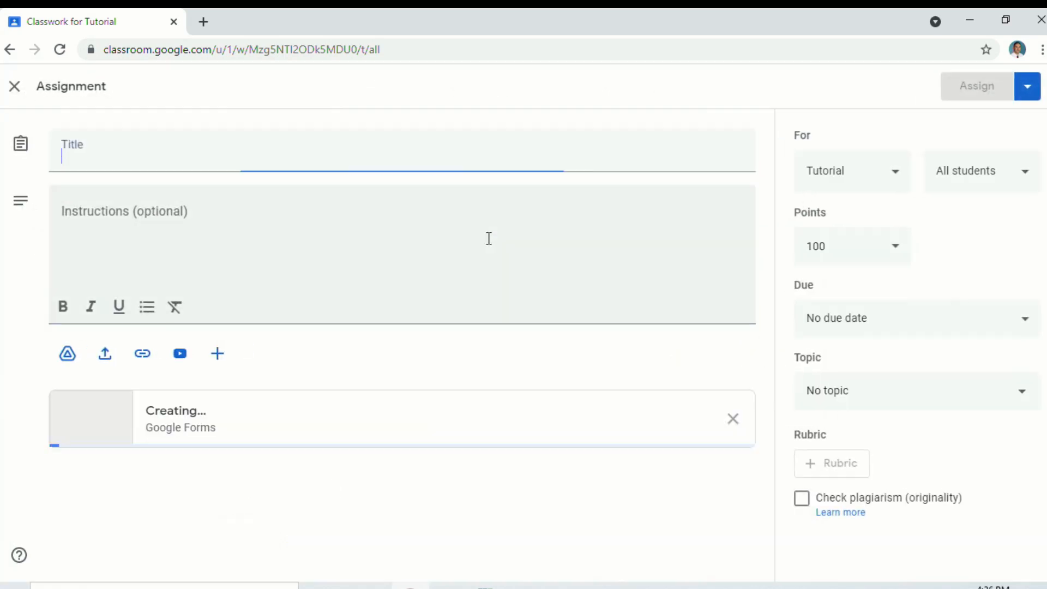
left_click(303, 157)
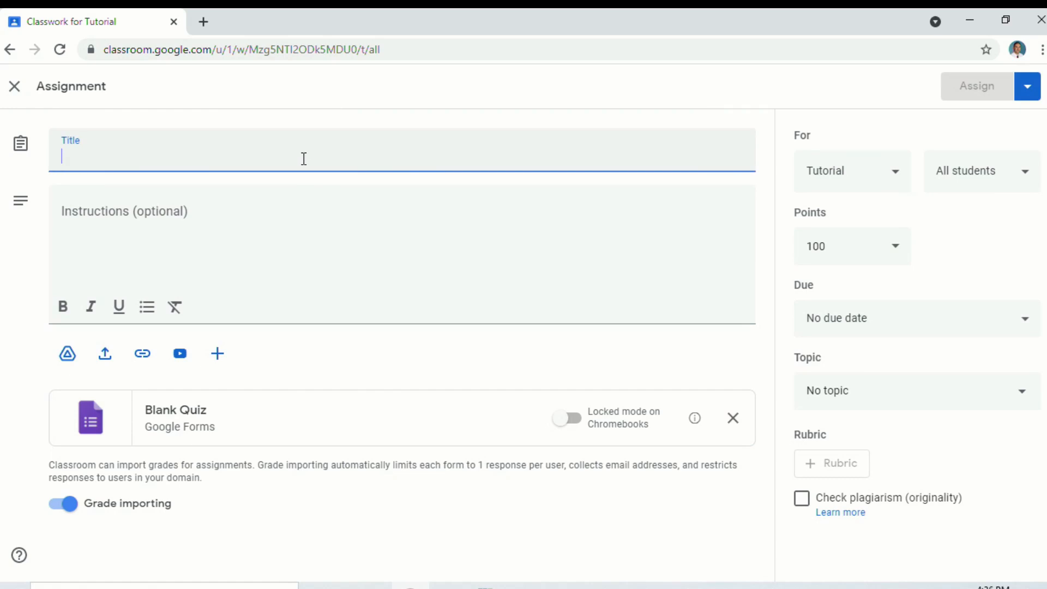
type("Unit Quiz")
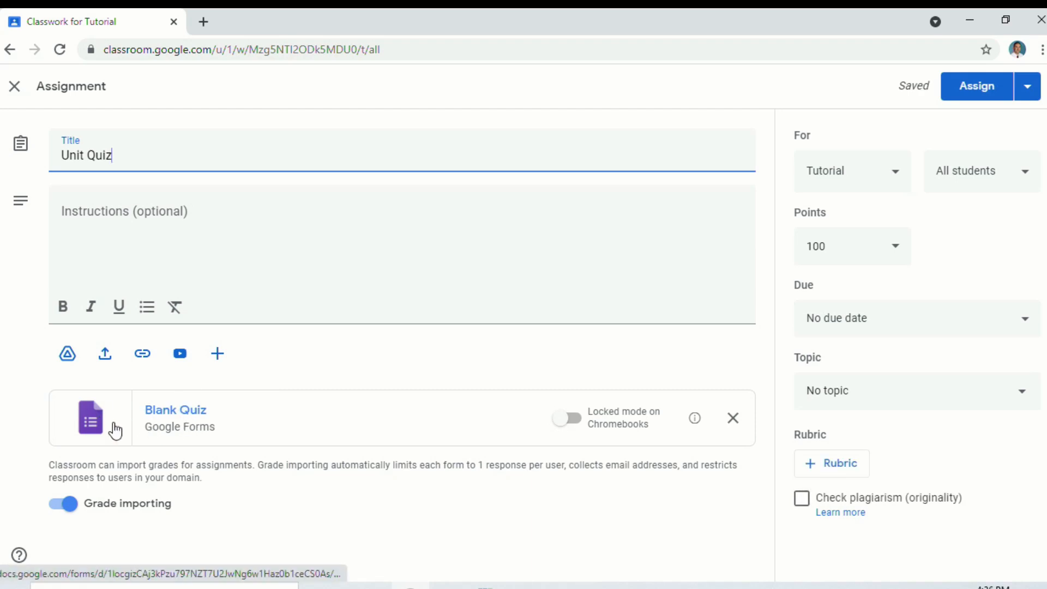
left_click(340, 235)
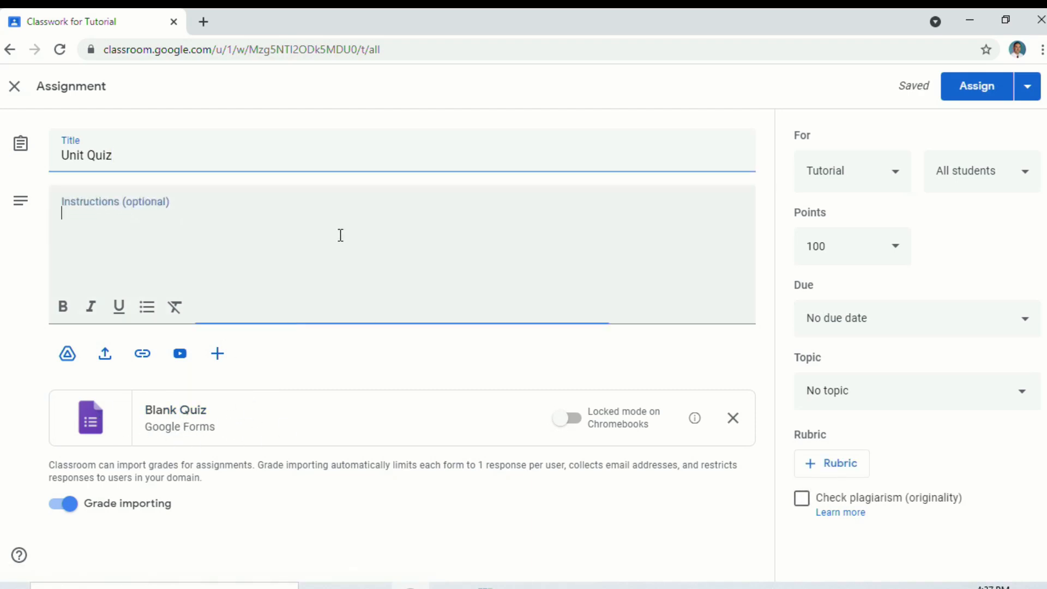
left_click(982, 94)
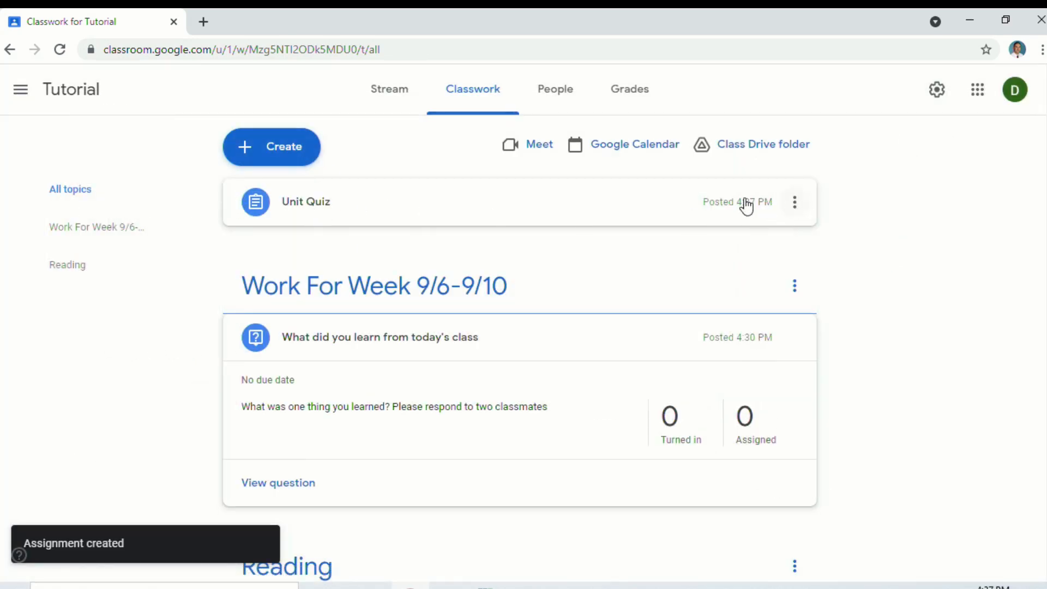
scroll(567, 284, "down", 2)
scroll(527, 331, "up", 2)
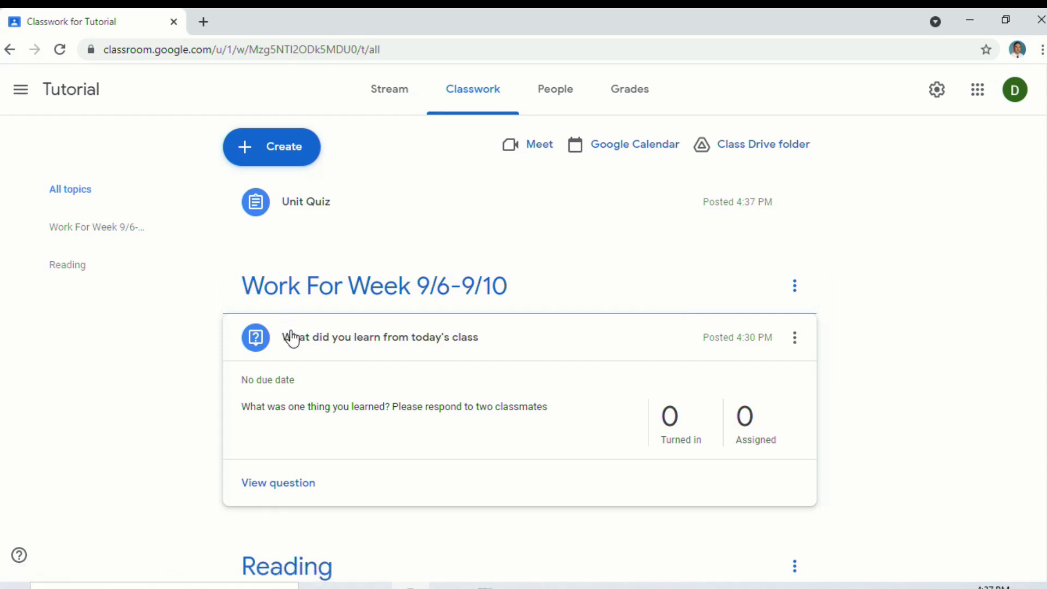
Open the question's editor, close it unchanged, and view the empty Tutorial Grades page
left_click(794, 339)
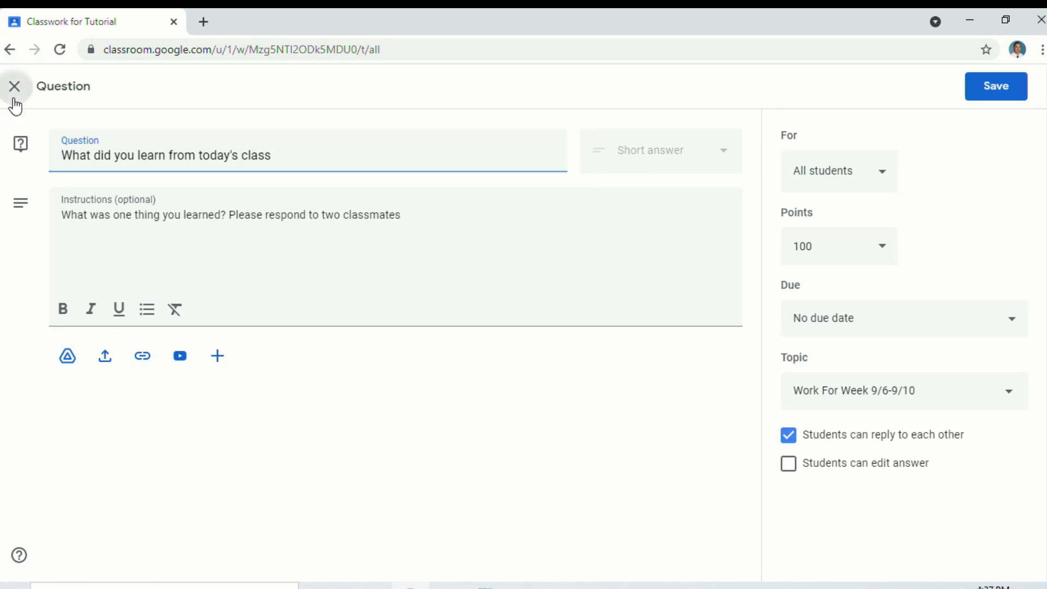
left_click(15, 87)
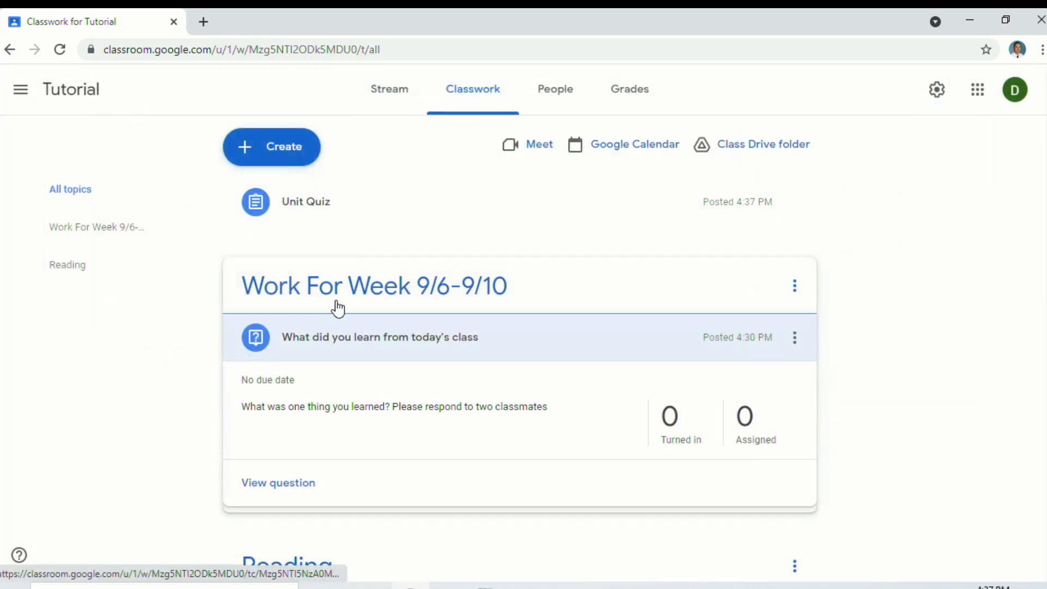
left_click(627, 94)
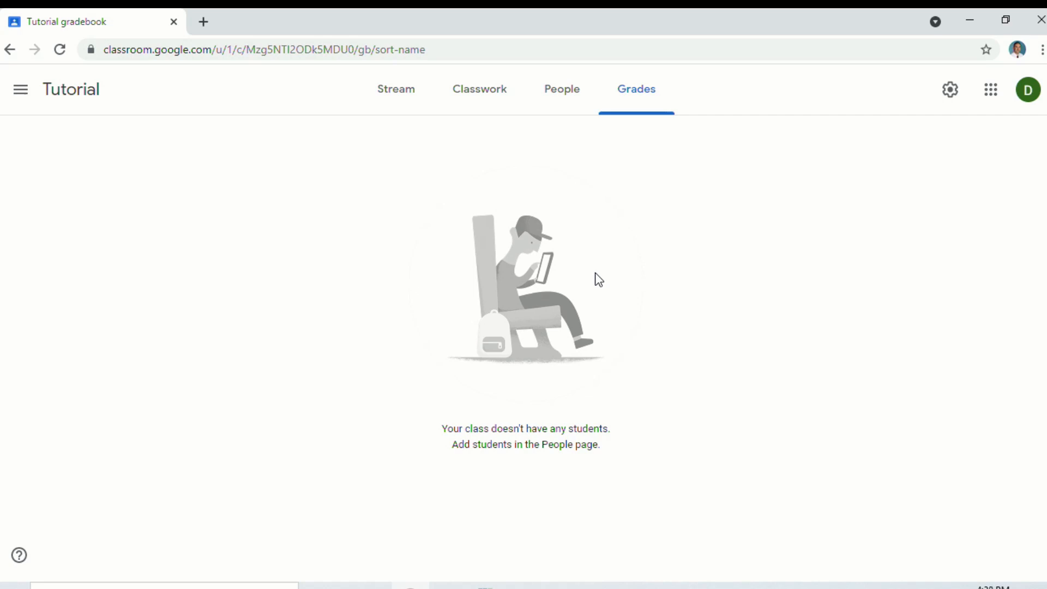
Go back to the Tutorial class Stream page via the class title
left_click(70, 94)
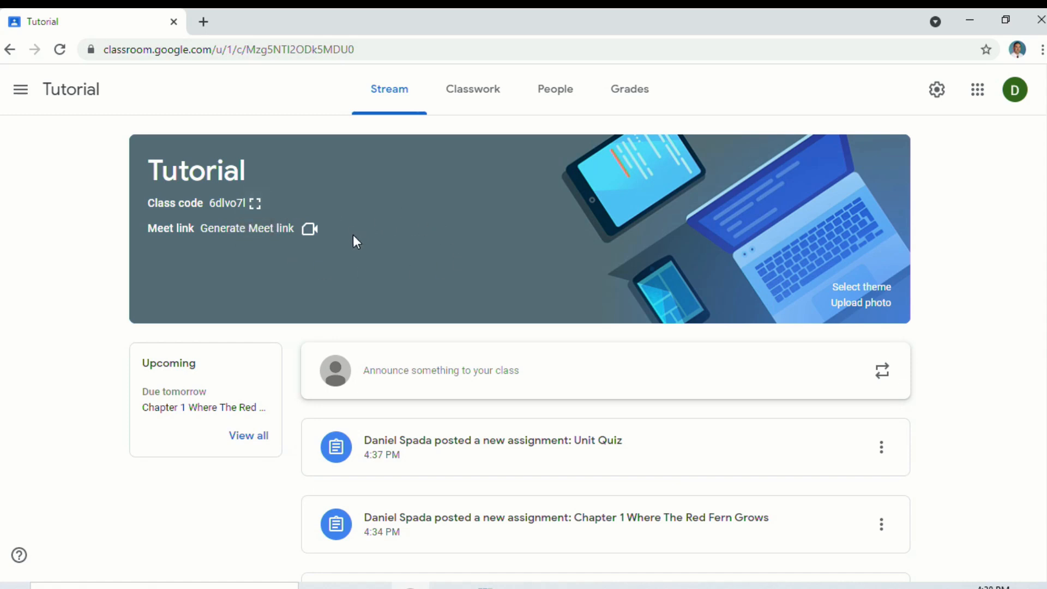
Generate a Google Meet link for Tutorial, keep it visible to students, and save
left_click(244, 228)
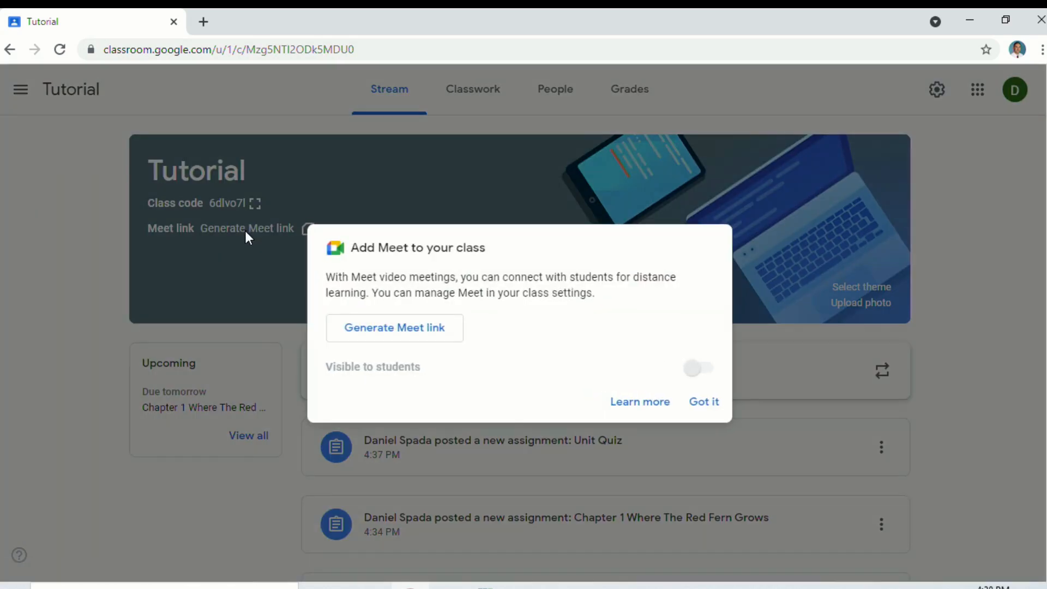
left_click(376, 327)
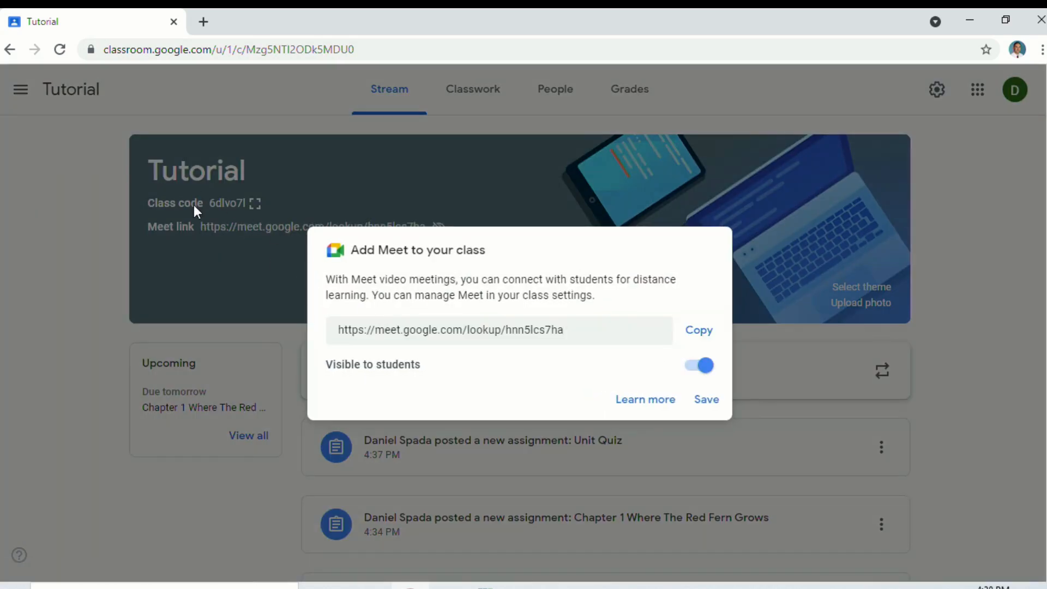
left_click(707, 399)
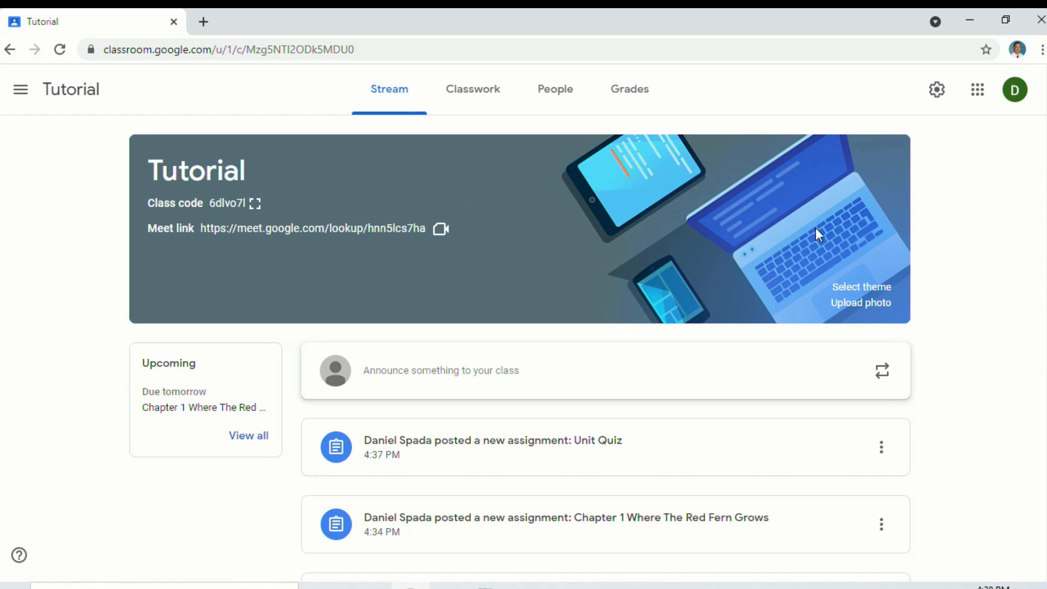
In Tutorial settings, check the Stream and Classwork on the stream options, leaving them unchanged
left_click(938, 91)
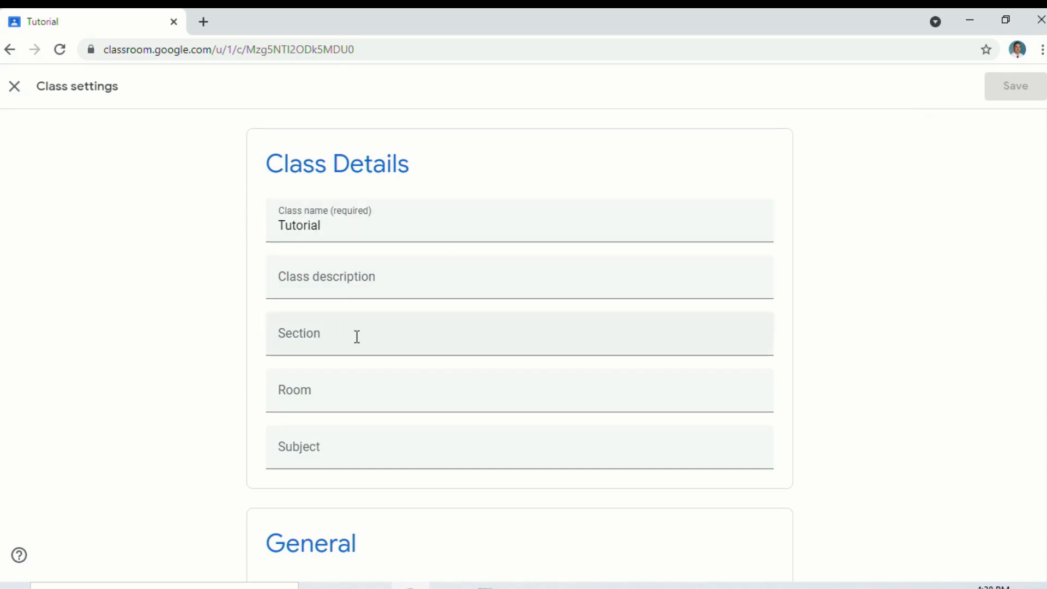
scroll(357, 337, "down", 7)
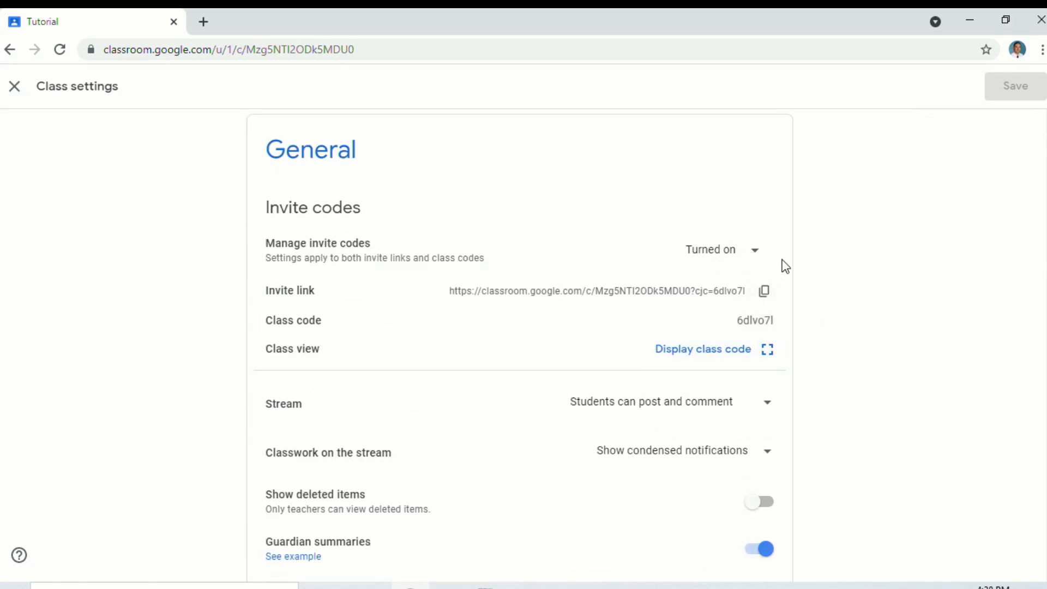
scroll(785, 266, "down", 3)
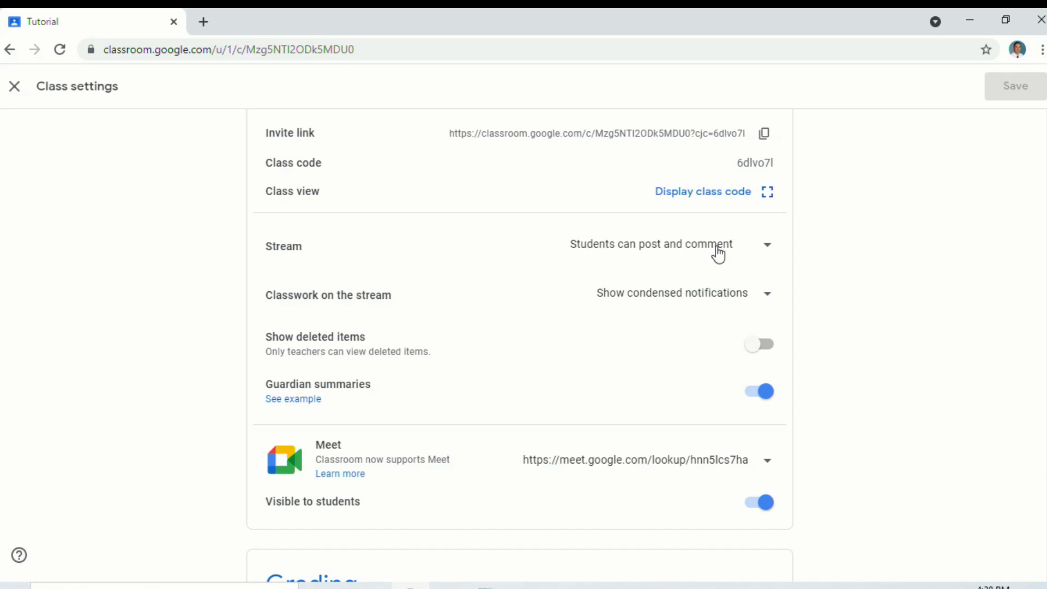
left_click(767, 249)
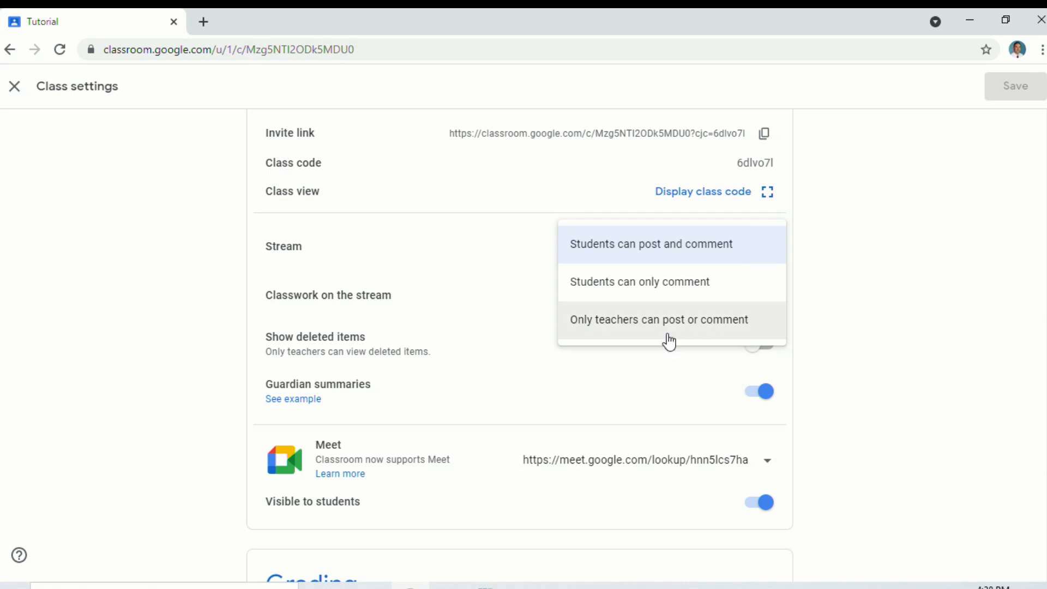
left_click(834, 264)
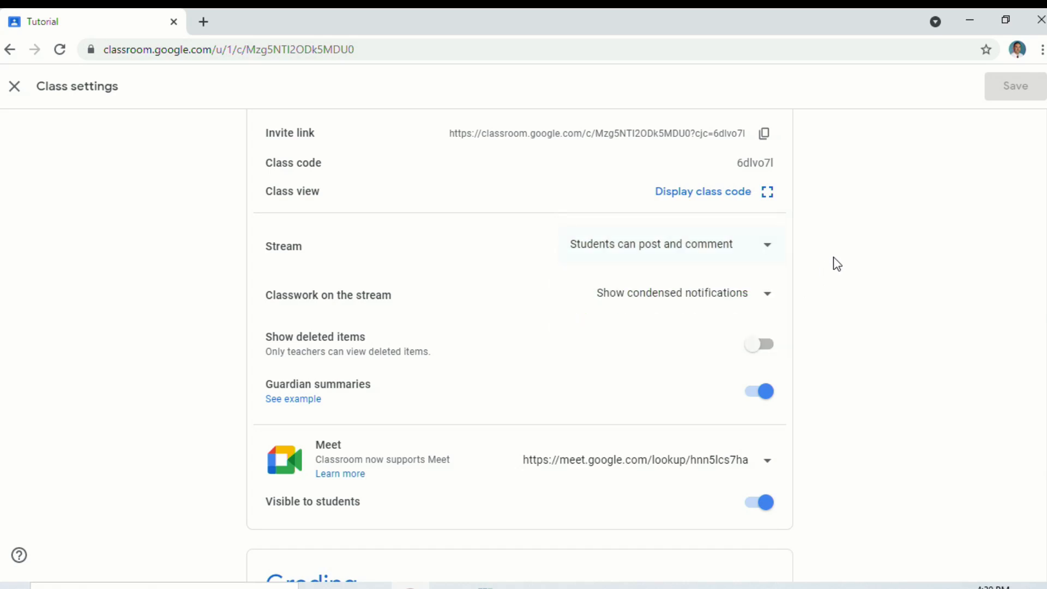
left_click(755, 301)
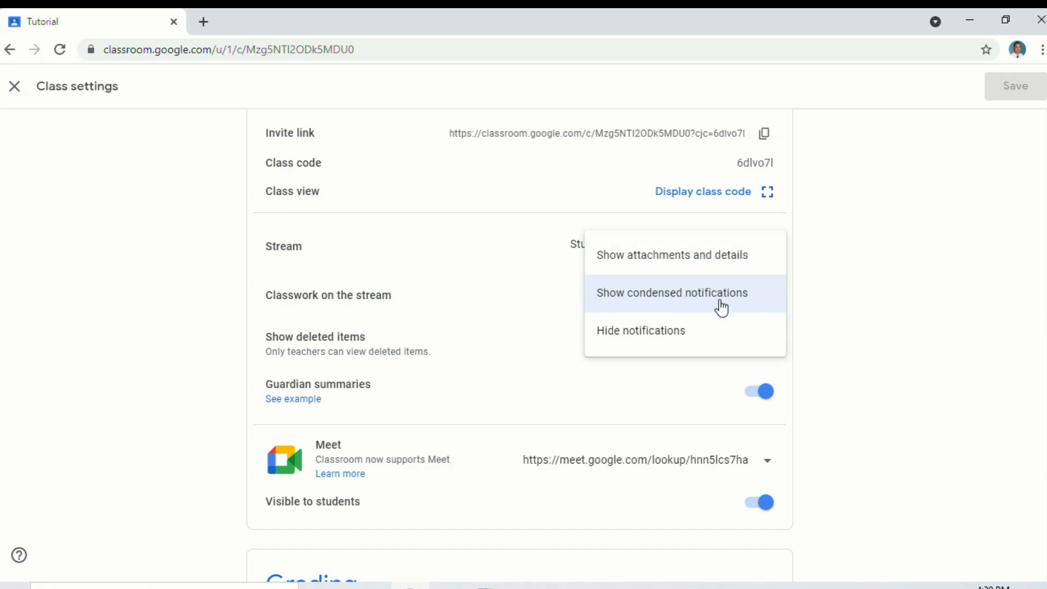
left_click(878, 285)
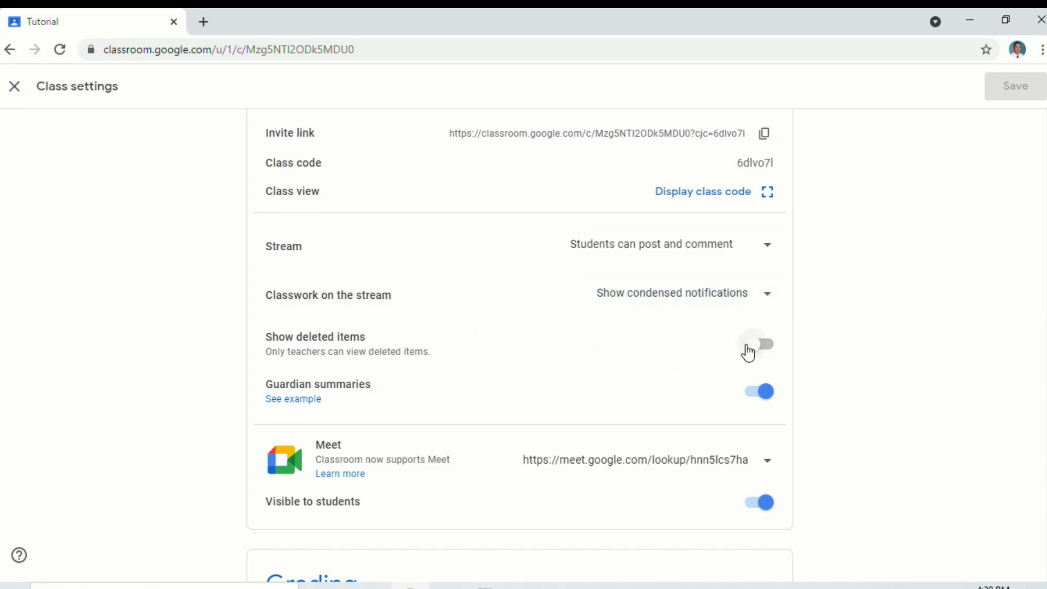
scroll(749, 354, "down", 1)
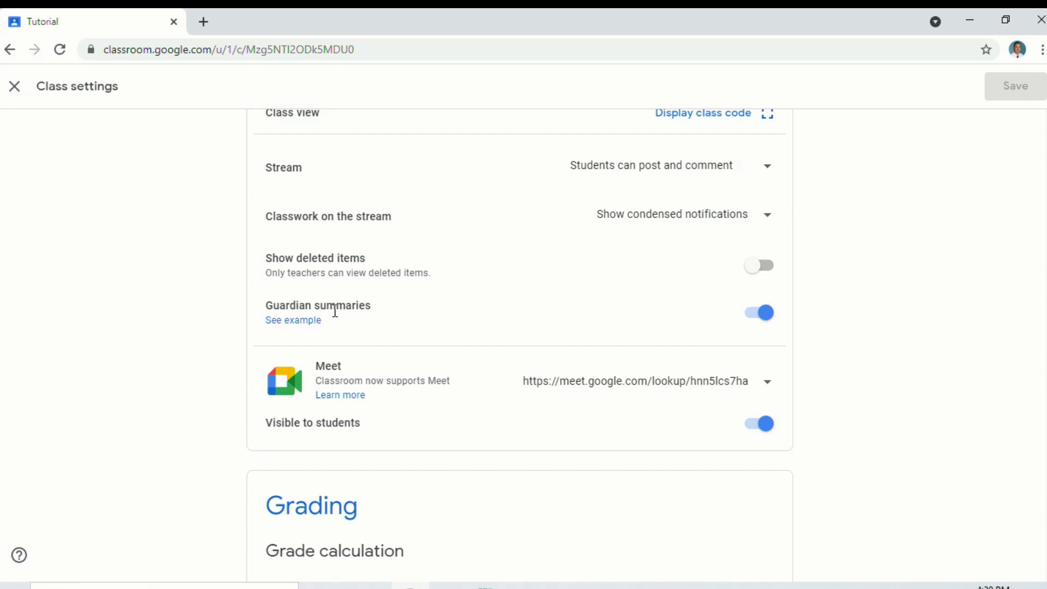
Read the Guardian summaries example help article, then return to the Tutorial settings tab
left_click(304, 322)
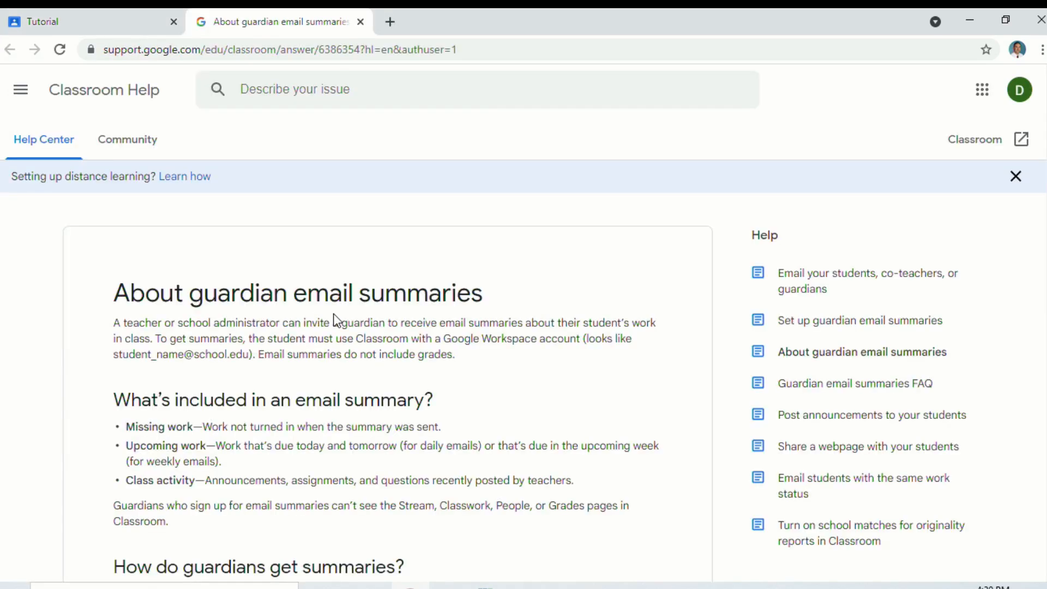
scroll(334, 321, "down", 8)
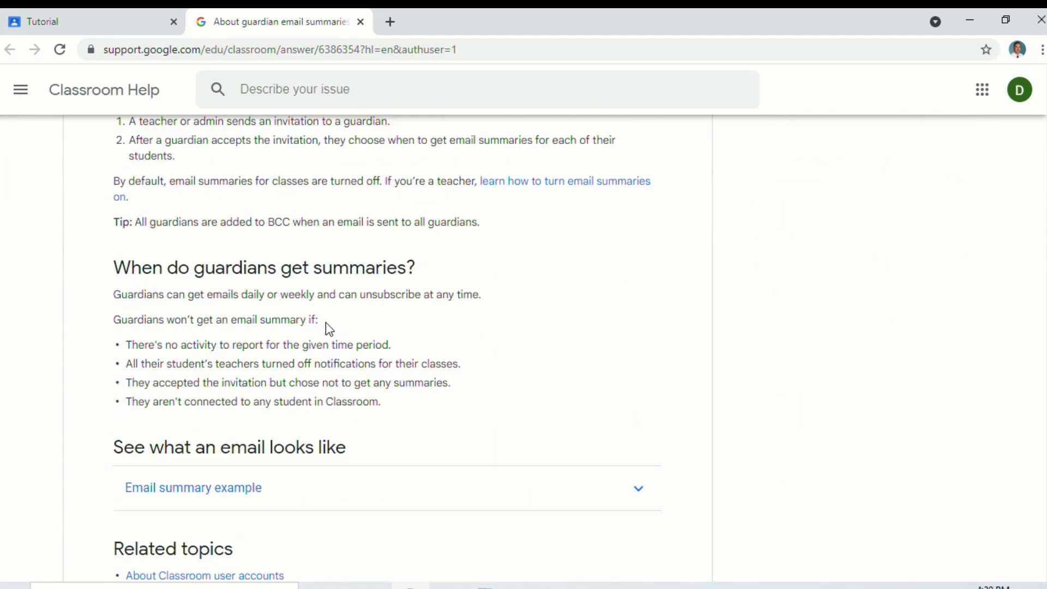
left_click(126, 21)
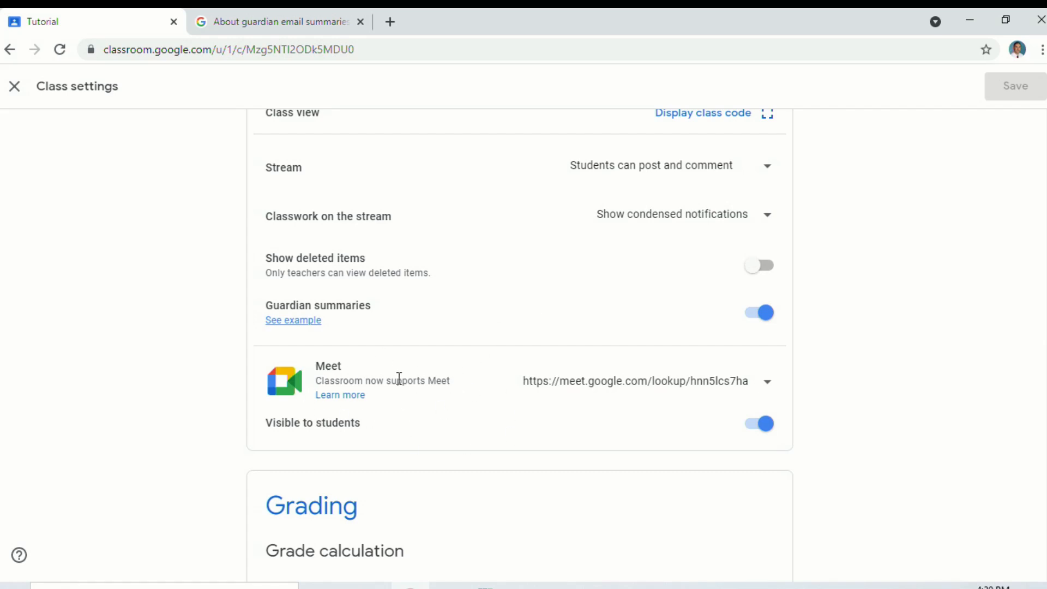
Toggle the Meet link visibility off and on, leaving it visible to students
left_click(758, 427)
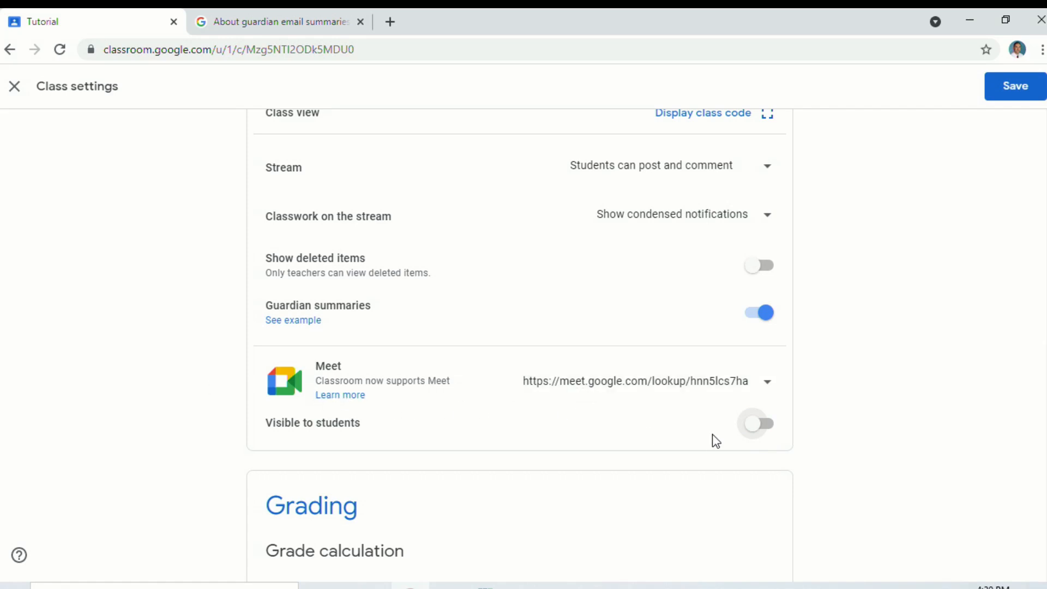
left_click(762, 431)
left_click(759, 431)
left_click(760, 431)
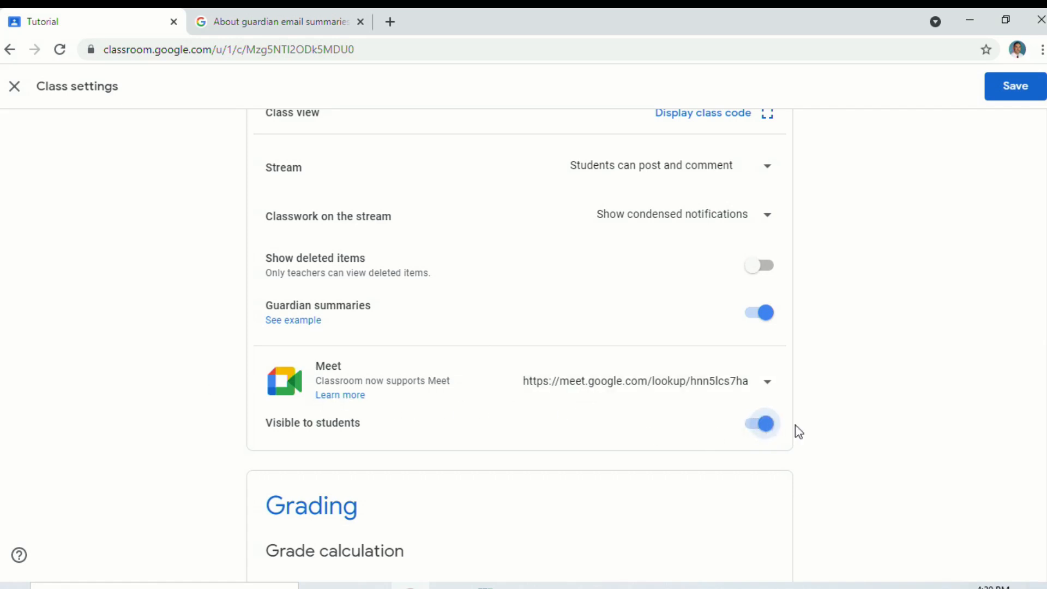
Keep No overall grade as the grade calculation and add a blank grade category
scroll(818, 421, "down", 3)
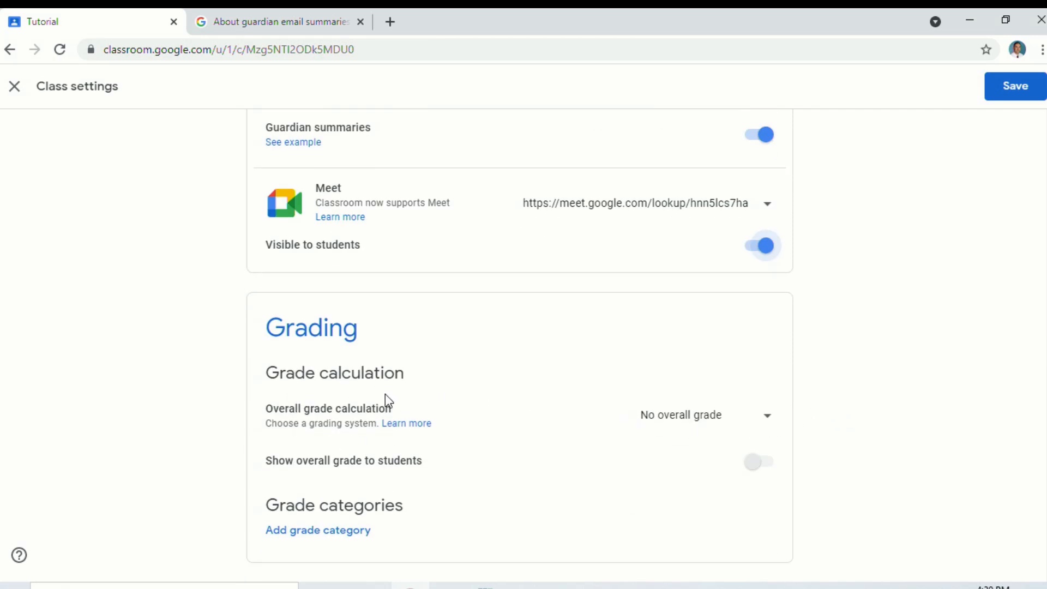
left_click(734, 427)
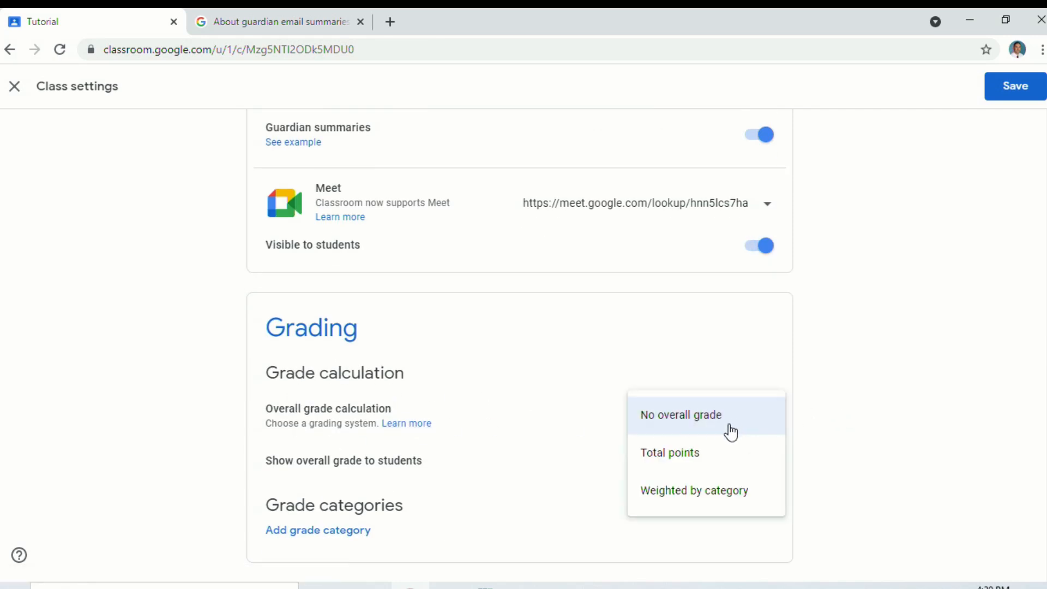
left_click(839, 382)
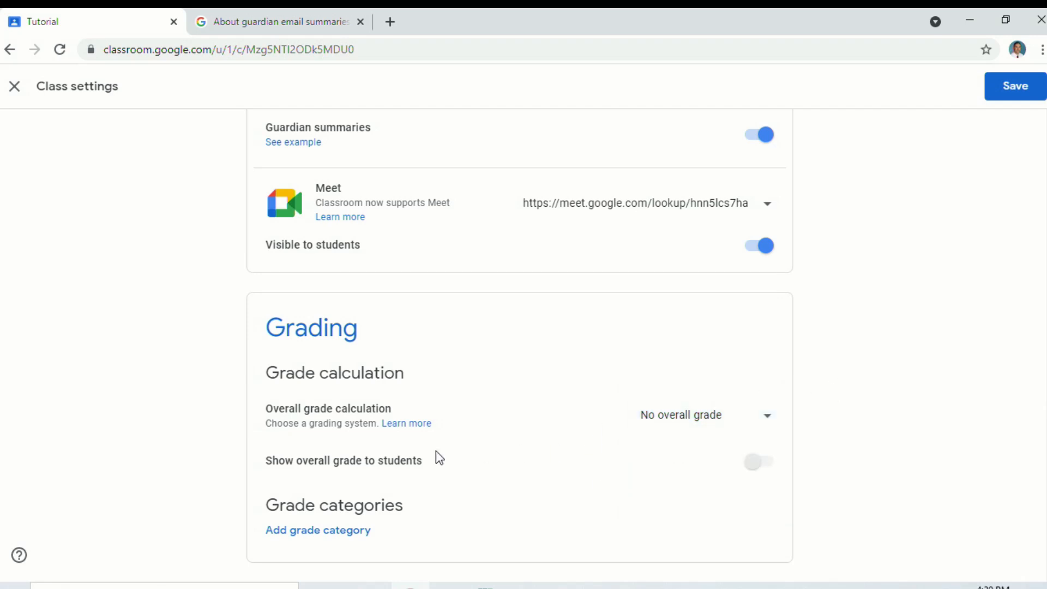
left_click(346, 534)
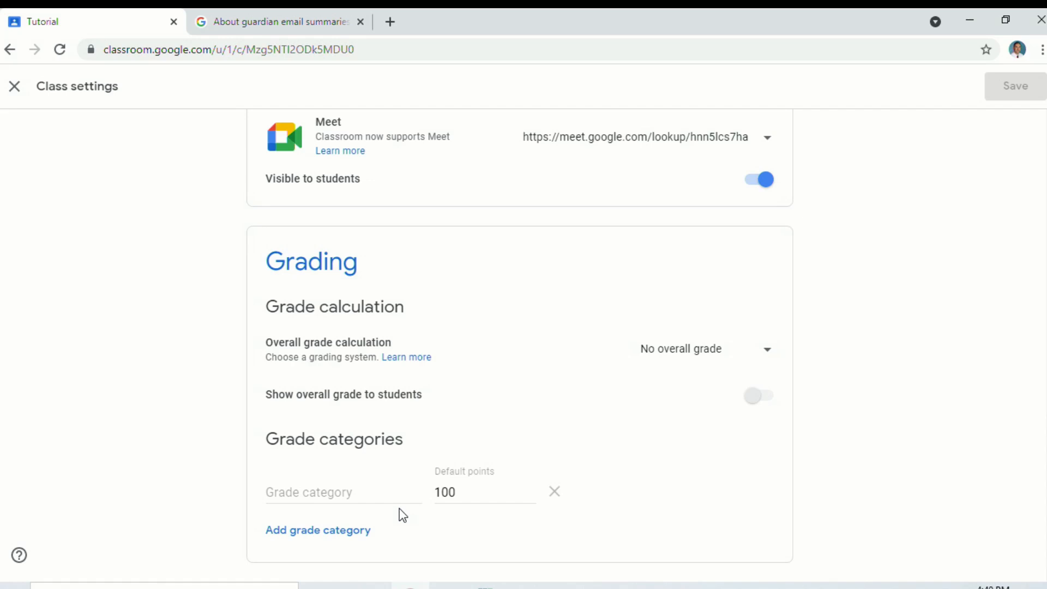
scroll(648, 342, "up", 10)
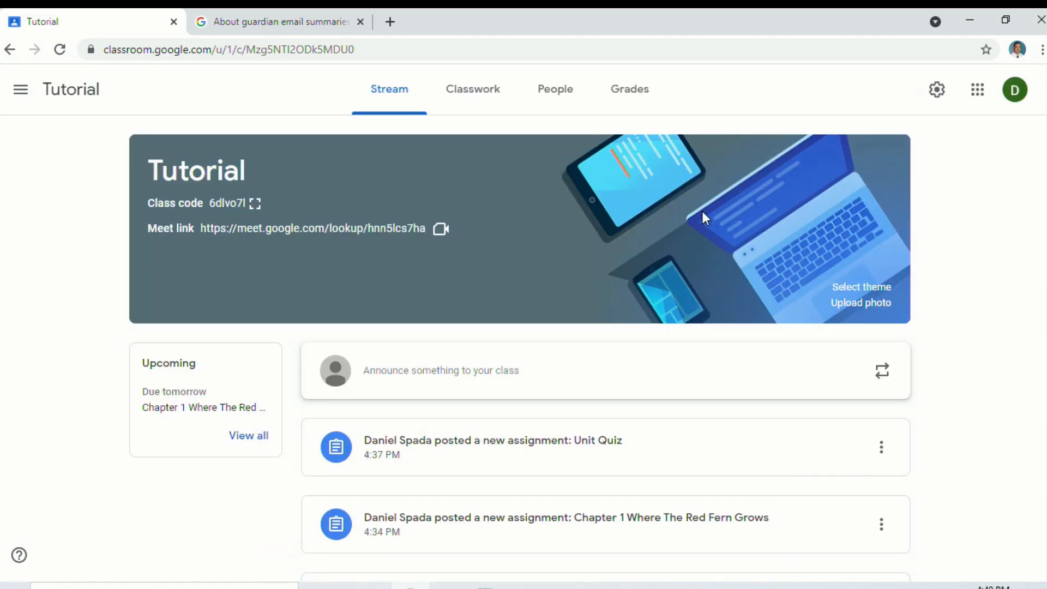
left_click(867, 294)
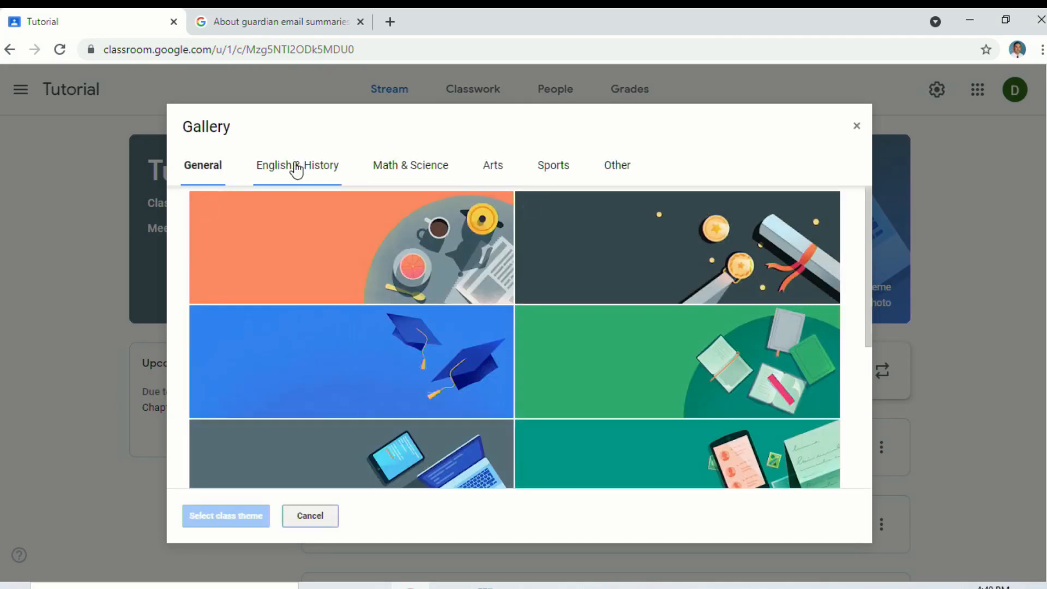
left_click(338, 167)
left_click(445, 173)
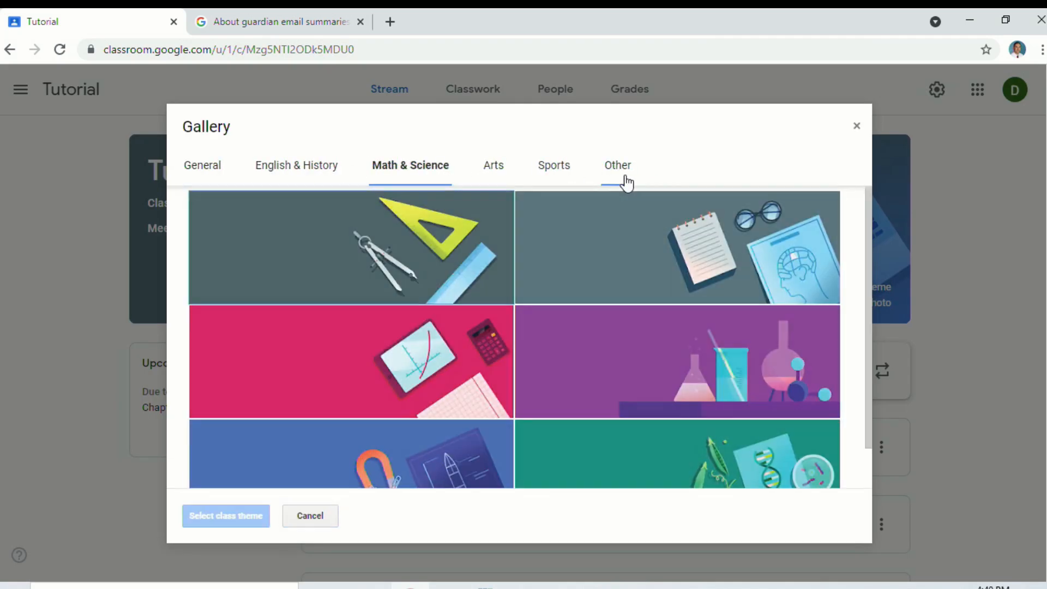
left_click(626, 176)
scroll(493, 297, "down", 10)
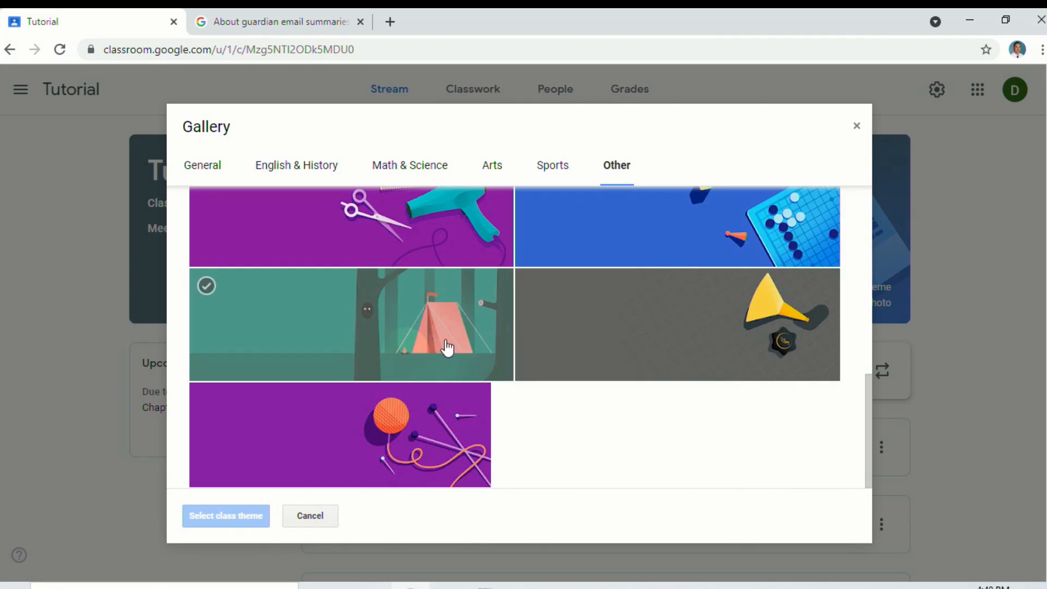
left_click(554, 166)
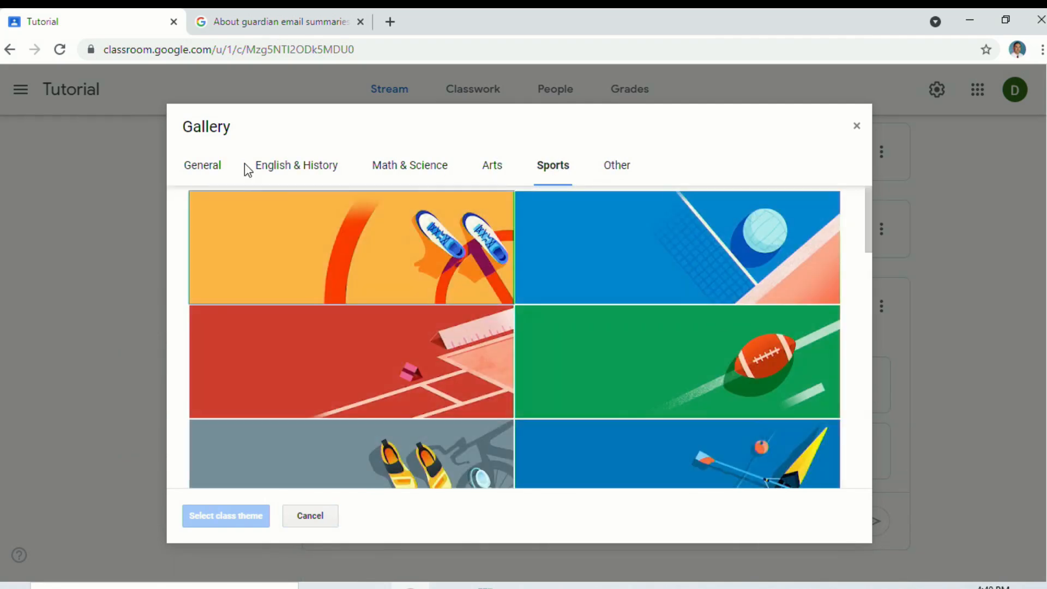
left_click(203, 167)
scroll(636, 301, "down", 5)
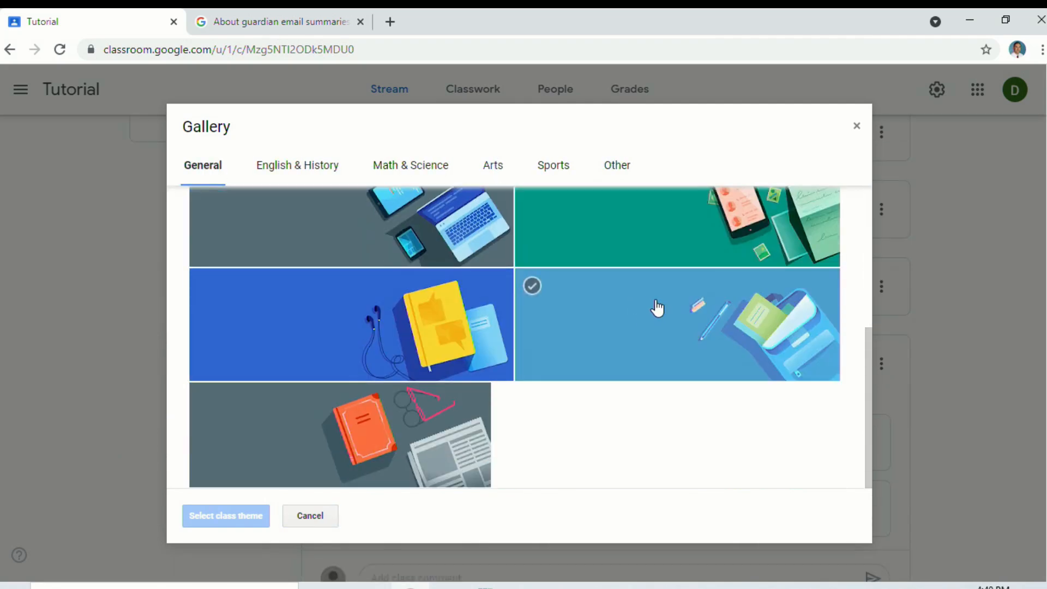
left_click(857, 126)
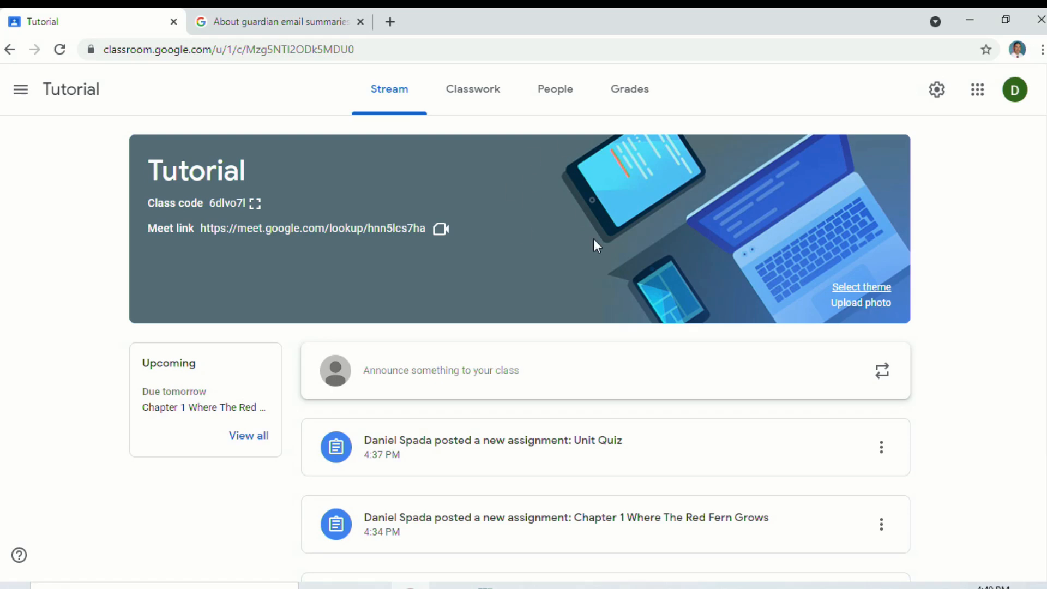
On the People page, start a guardian invitation for a student, then cancel it
left_click(551, 92)
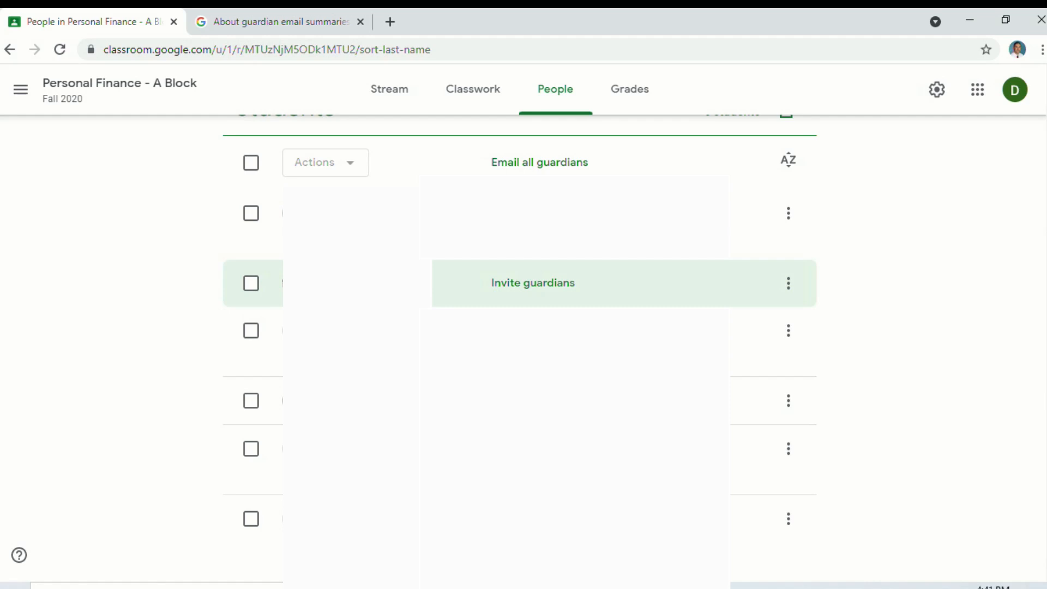
left_click(549, 292)
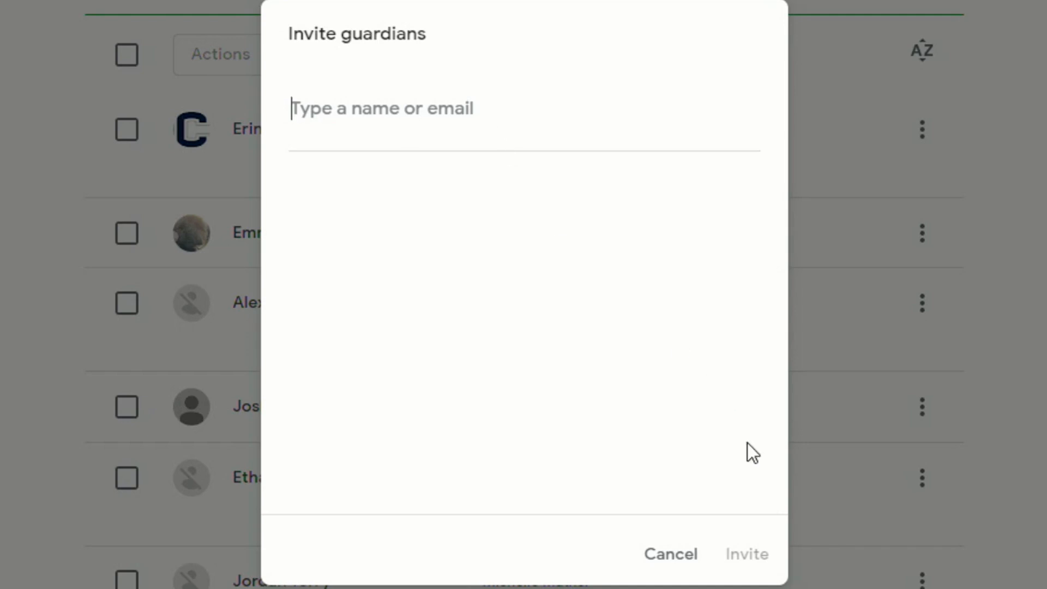
left_click(687, 565)
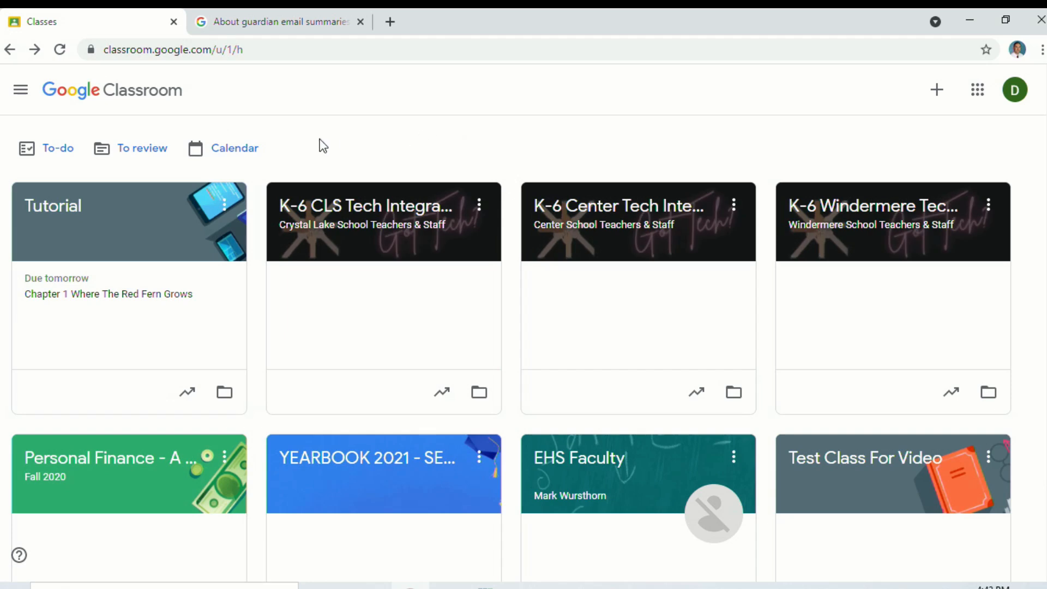
Open the Calendar showing Sep 5 - Sep 11, 2021, with Chapter 1 due Friday
left_click(248, 152)
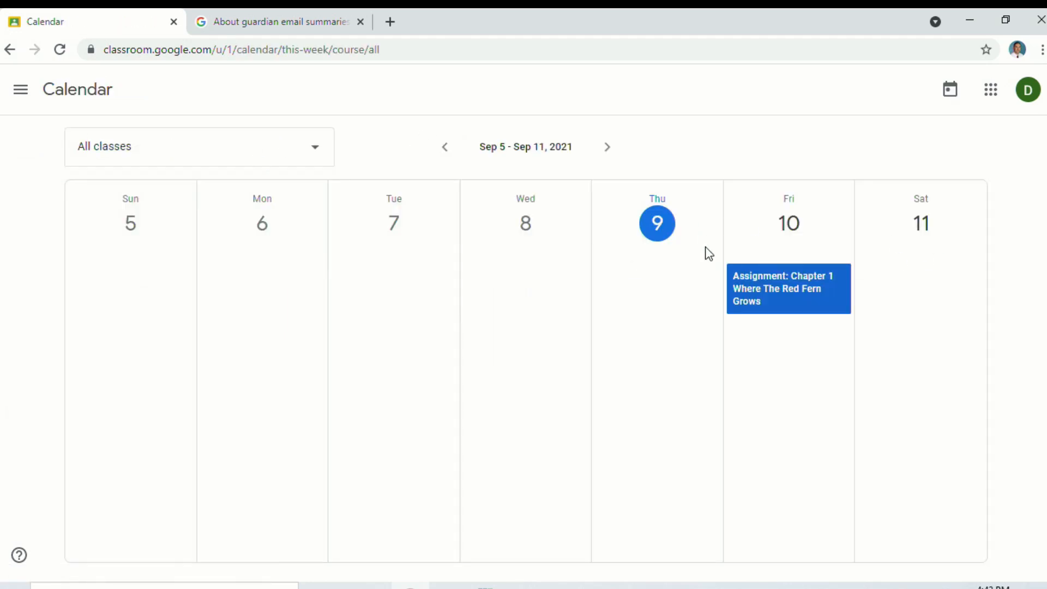